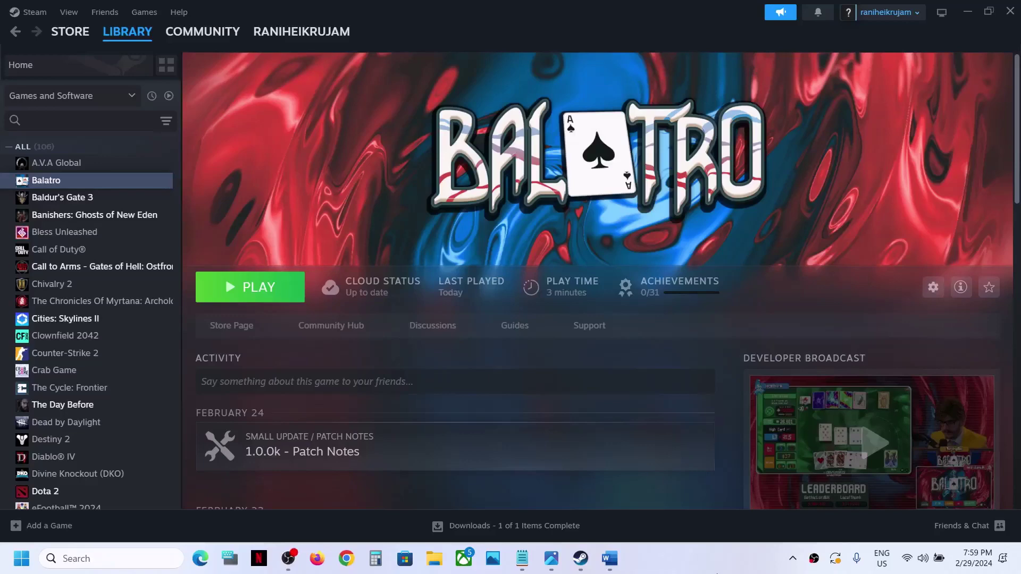
Step: Bring the Balatro fix-steps document to the front in Word and clear its selection
click(606, 562)
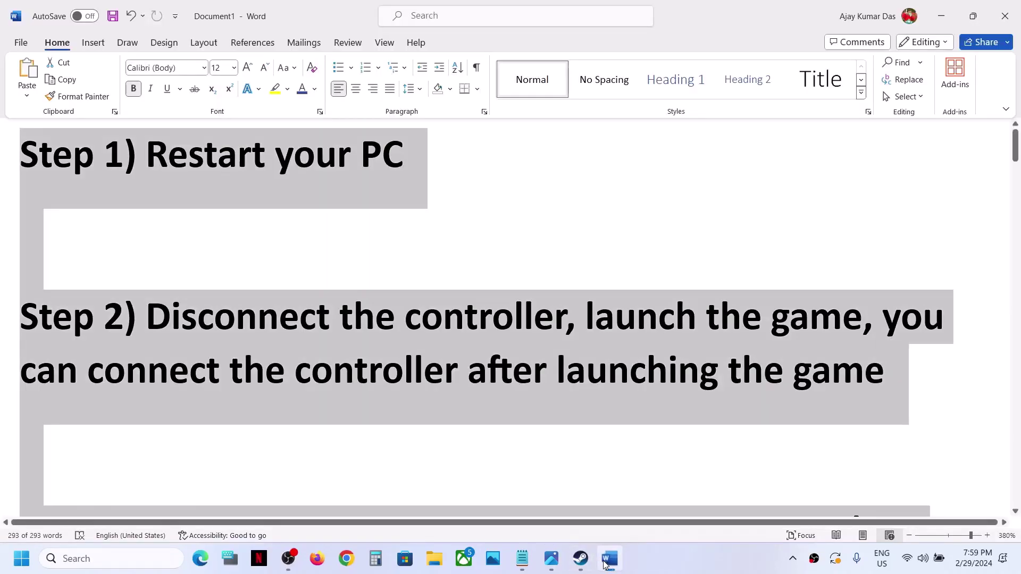
click(269, 266)
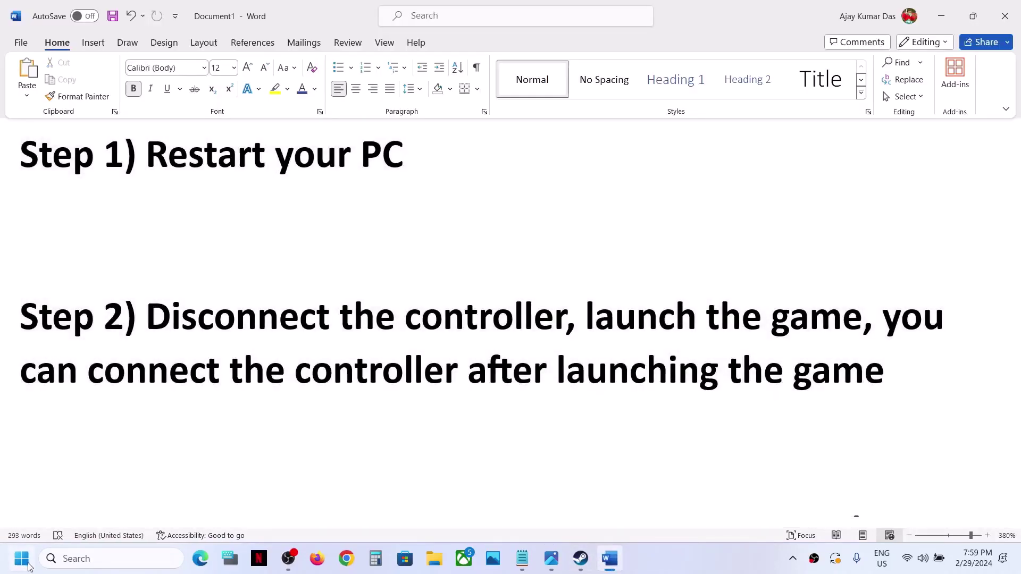
key(super)
click(386, 512)
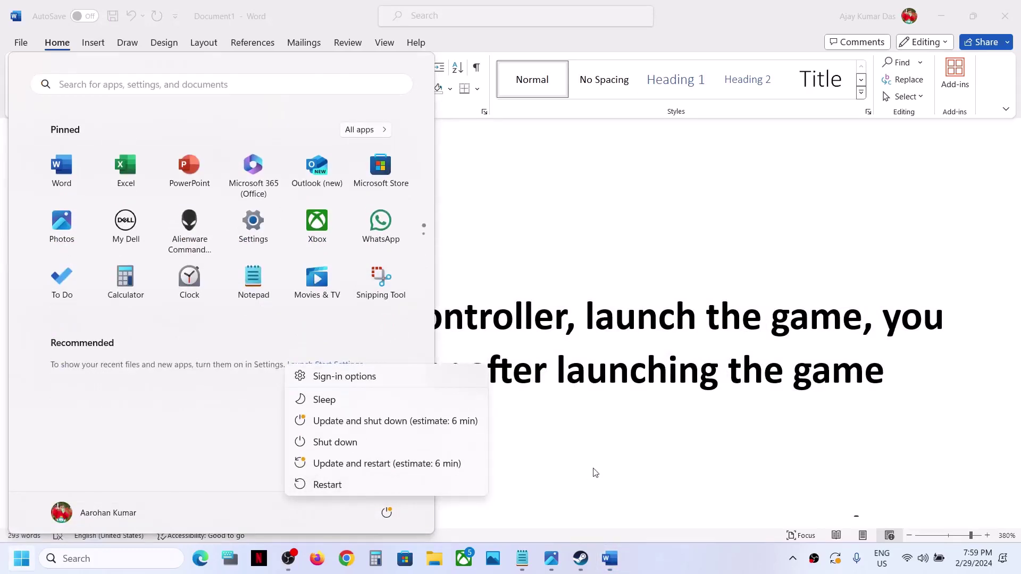
key(Escape)
key(Escape)
Step: Highlight Step 2 phrases such as 'Disconnect the controller' and 'launch'
drag(149, 309, 565, 319)
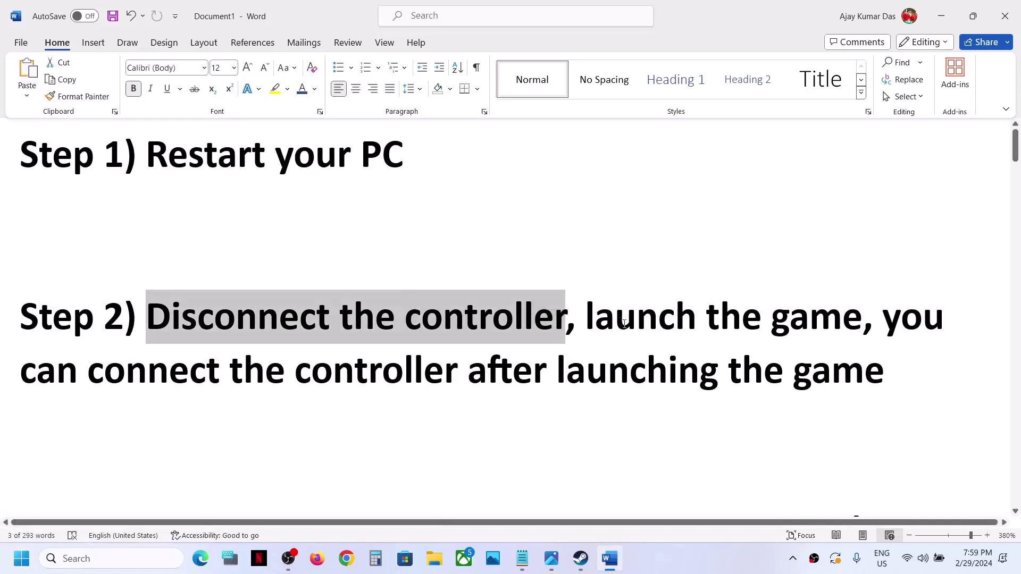
click(589, 315)
double_click(588, 315)
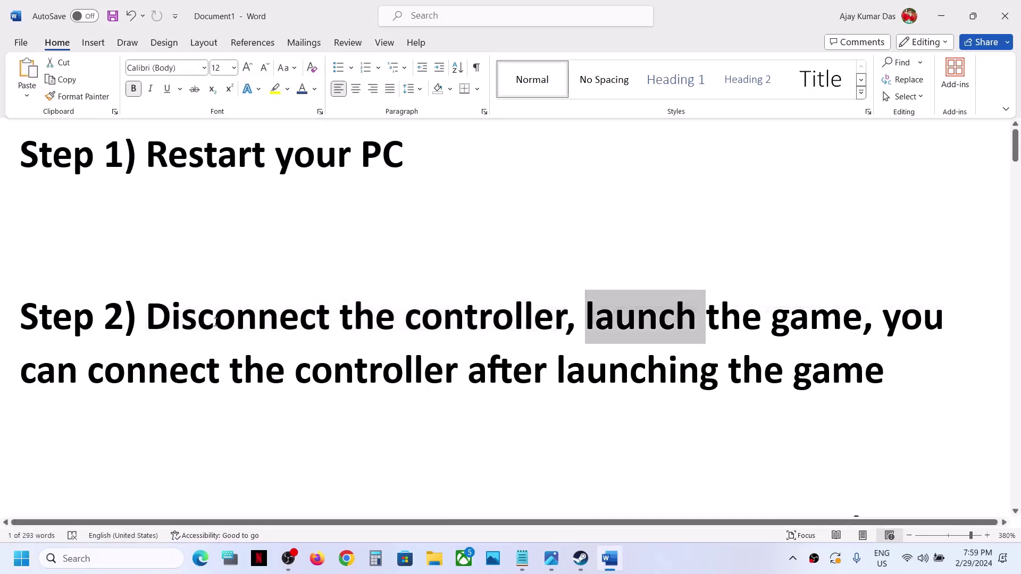
drag(215, 319, 565, 319)
drag(728, 372, 593, 317)
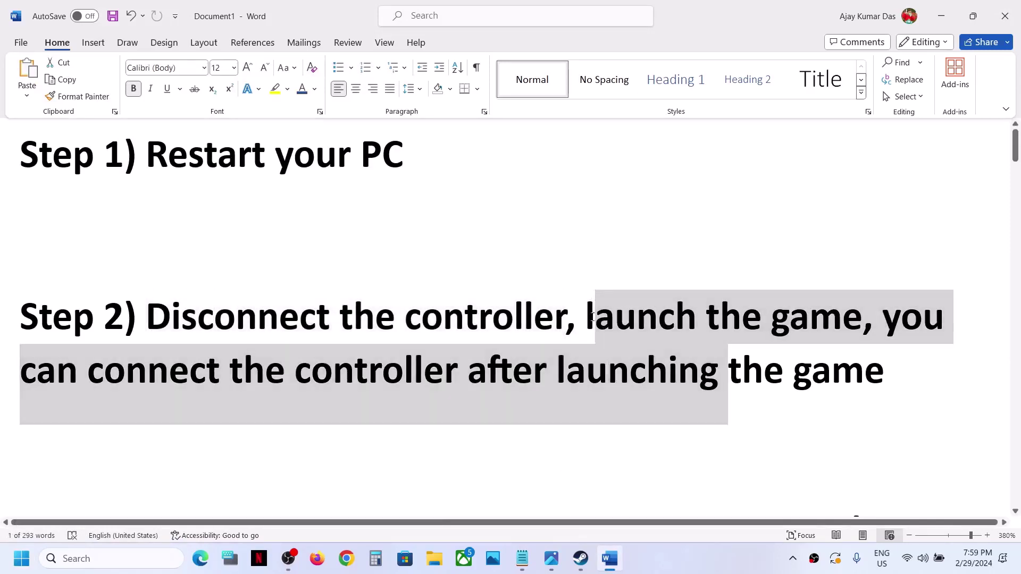
double_click(593, 318)
Step: Highlight the rest of Step 2, then scroll down to Step 3's 'Change the' wording
click(589, 319)
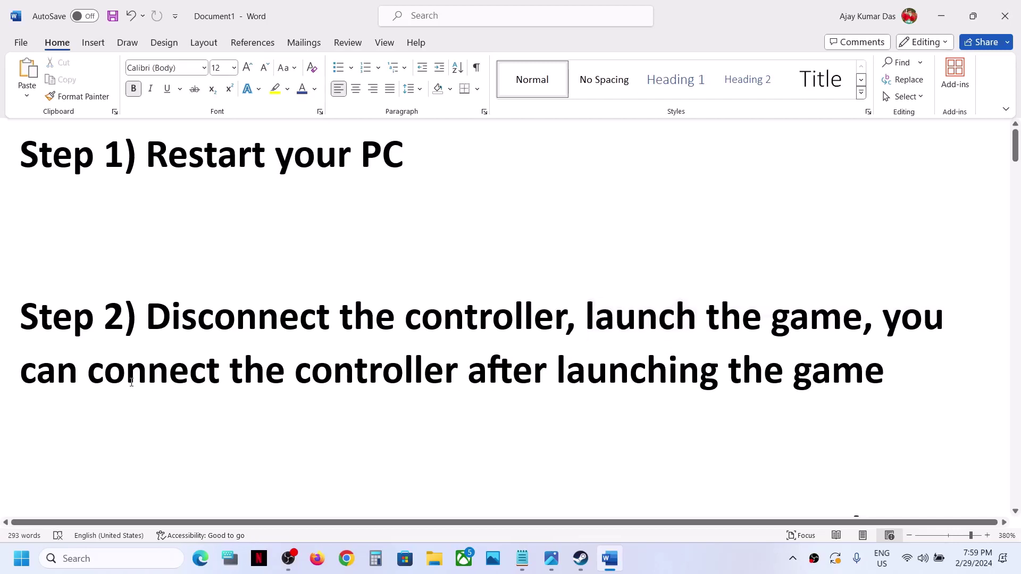
drag(120, 379, 560, 431)
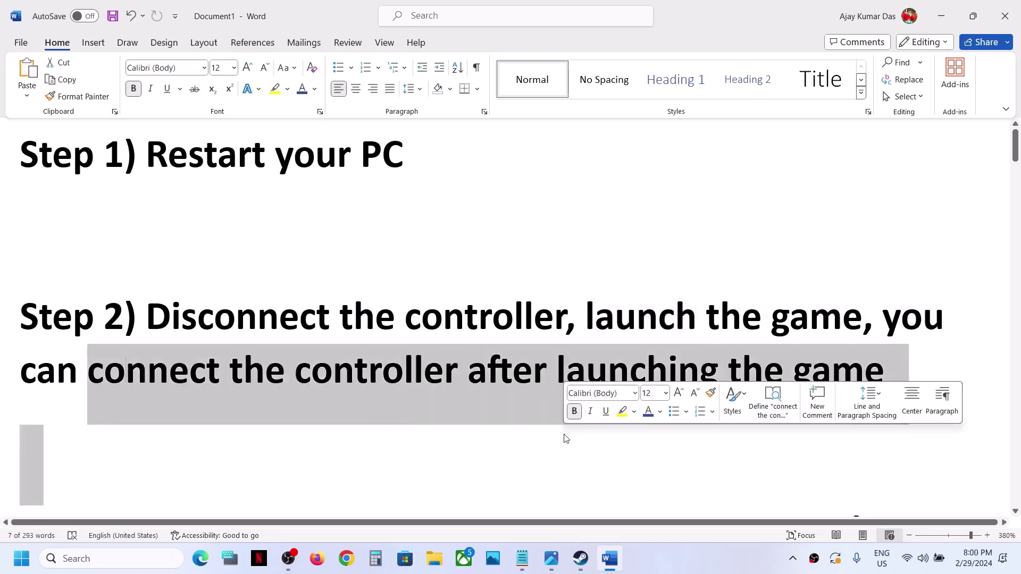
click(563, 438)
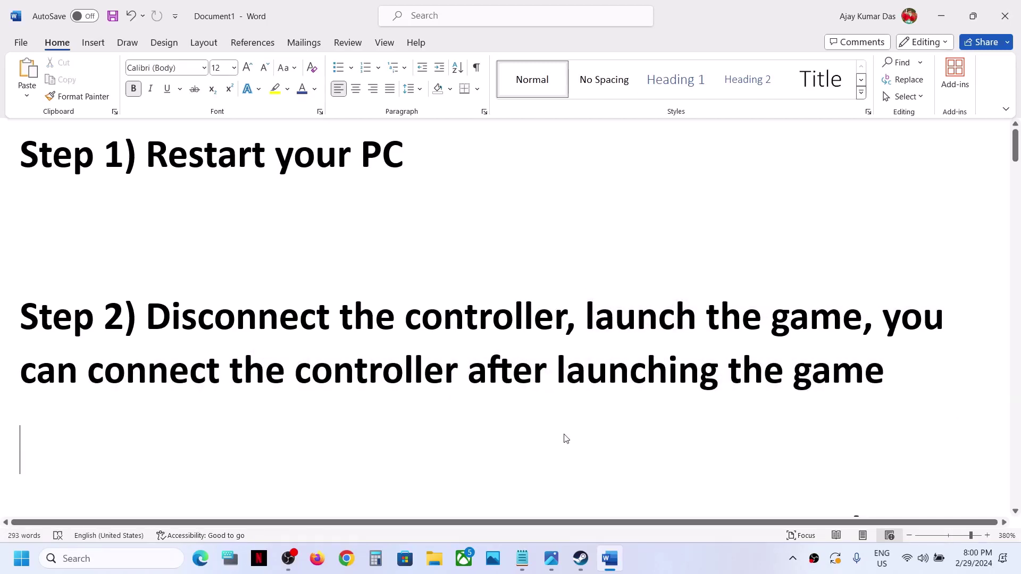
scroll(565, 439, down, 3)
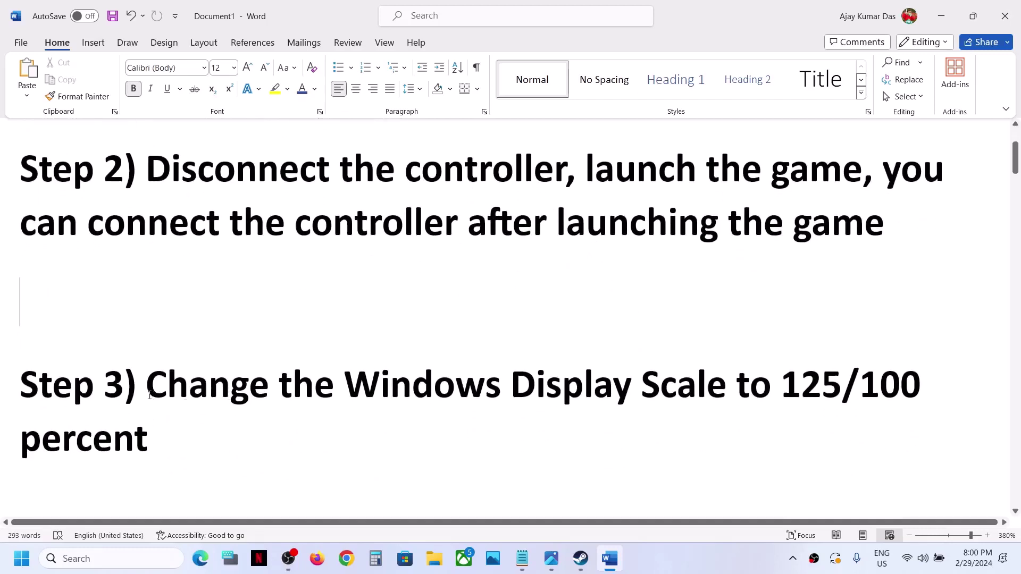
drag(209, 389, 344, 403)
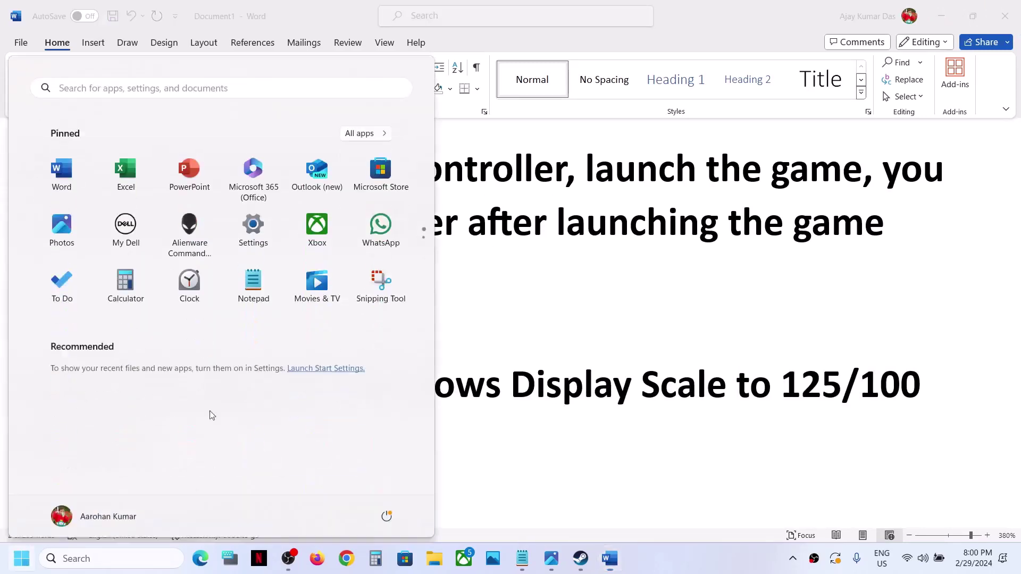
Step: Open Settings > System > Display and confirm the scale stays at 125% (Recommended)
click(22, 558)
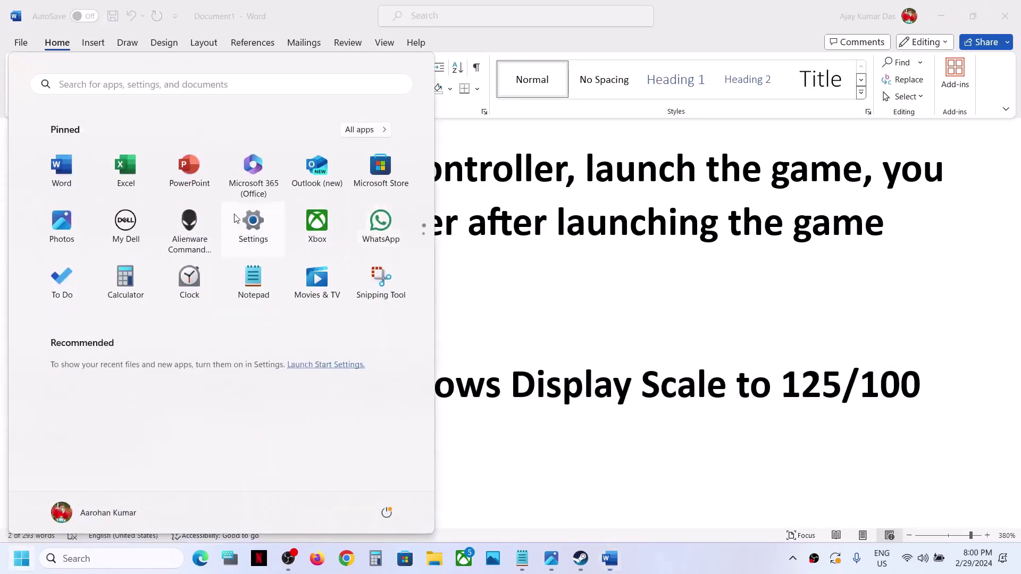
click(234, 217)
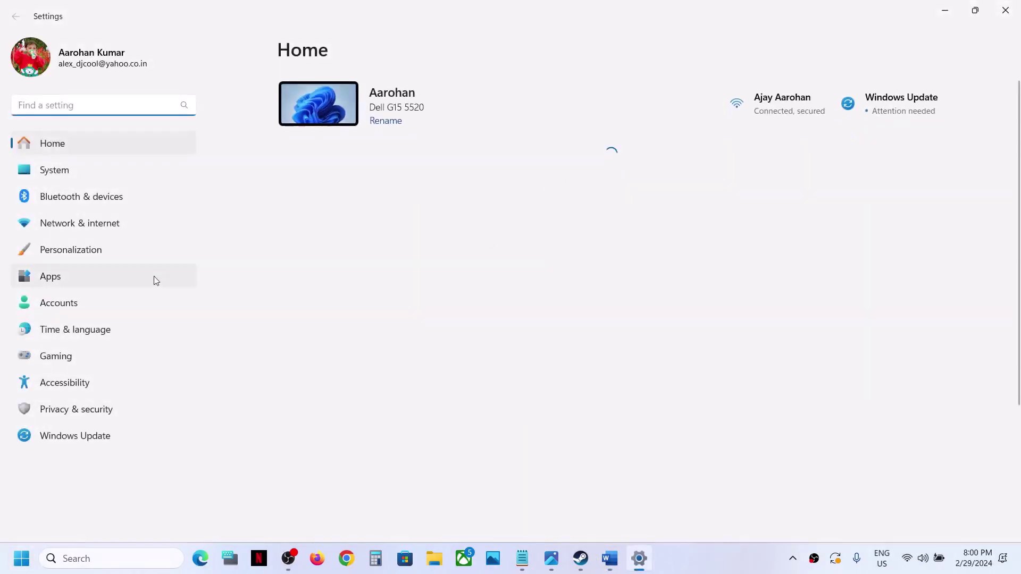
click(57, 170)
click(396, 193)
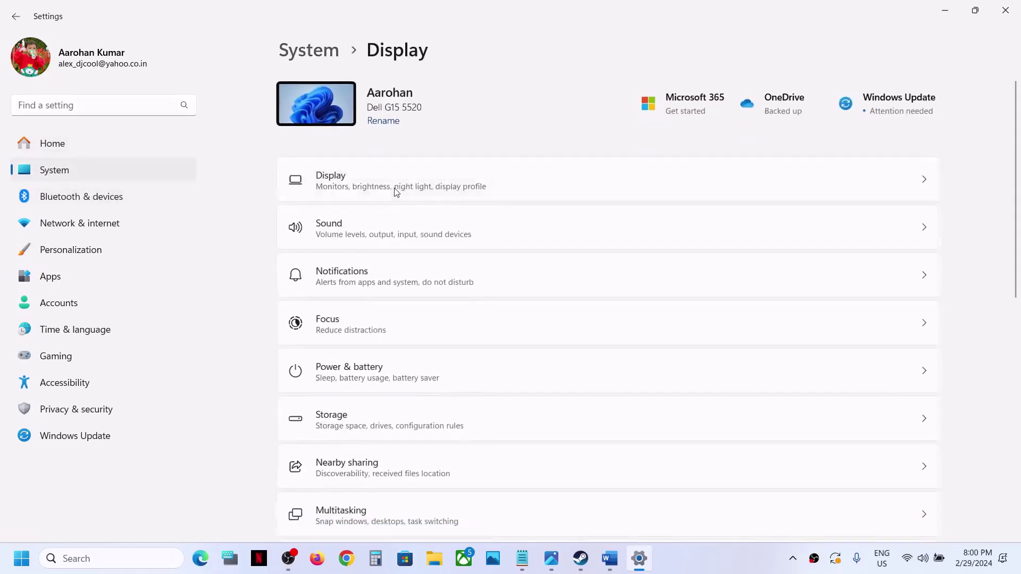
scroll(484, 239, down, 3)
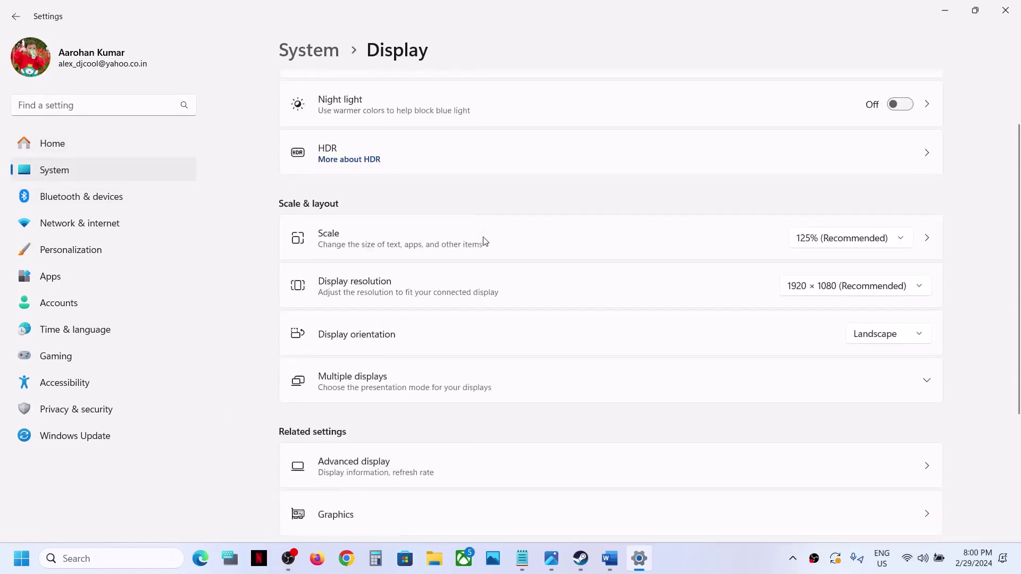
click(903, 232)
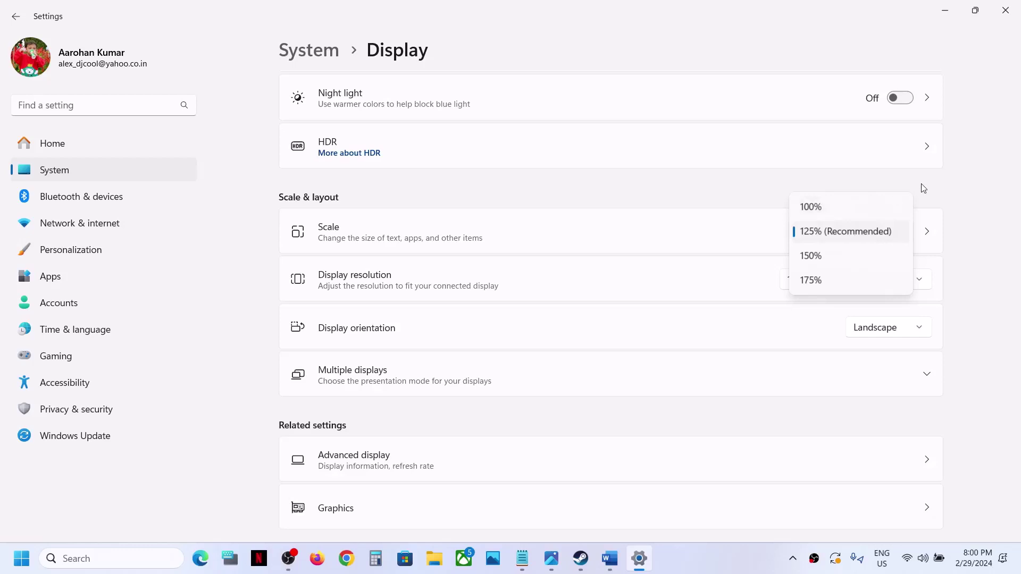
click(963, 188)
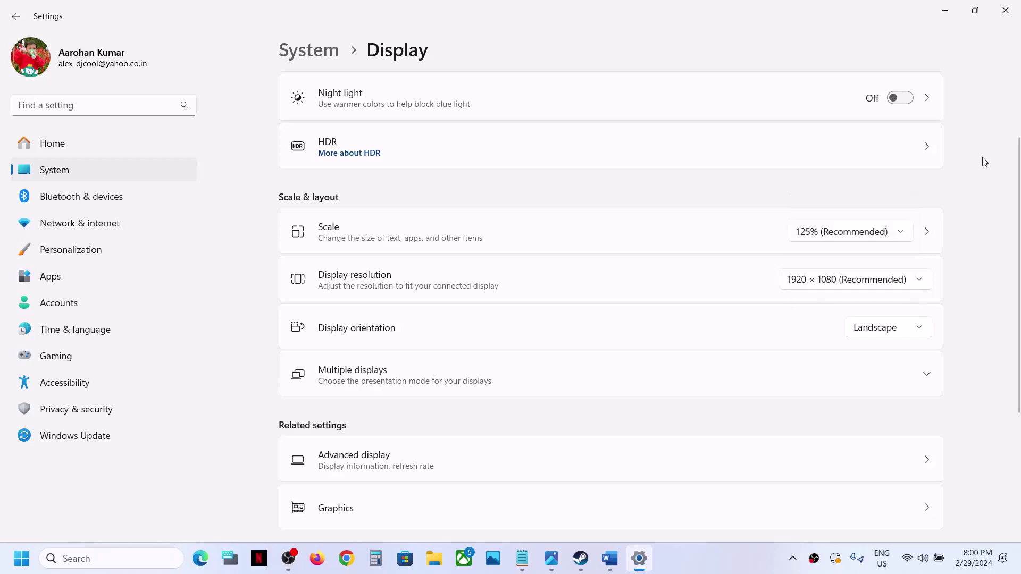
click(581, 558)
Step: Bring Word back and highlight the start of Step 4's instruction
click(609, 563)
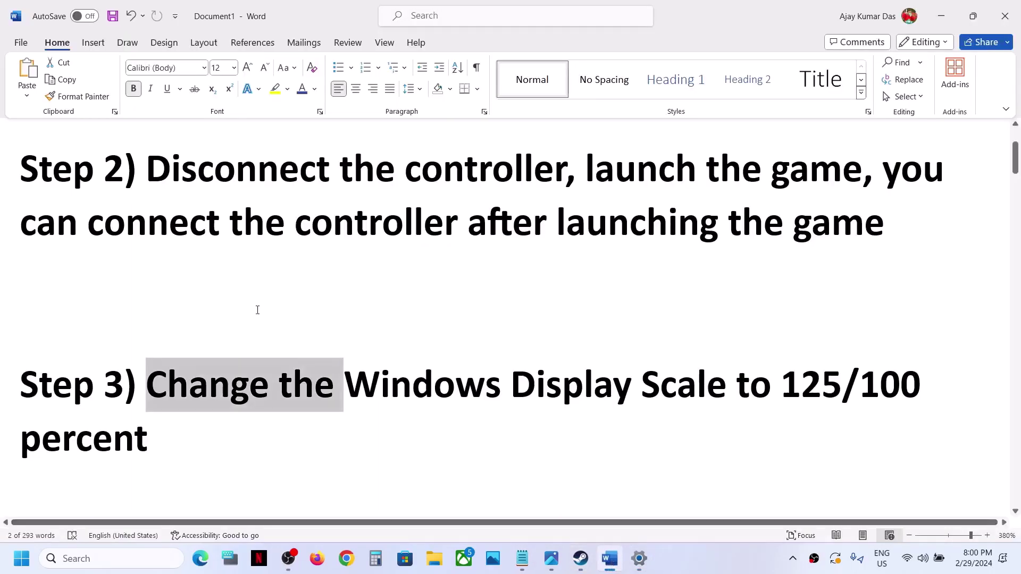
scroll(257, 308, down, 5)
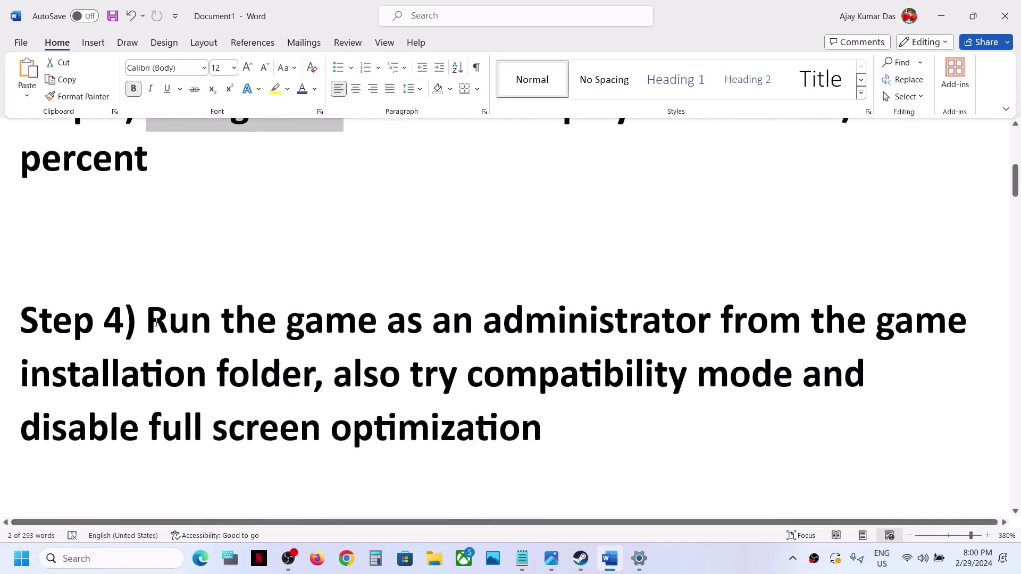
drag(152, 322, 317, 375)
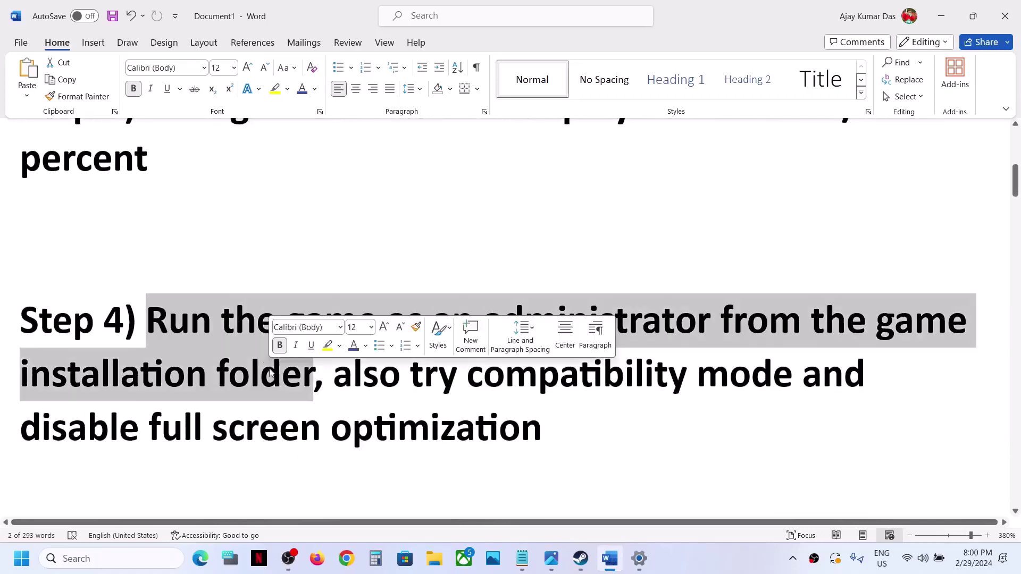
Step: Minimize Word and open Balatro's local files from the Steam library via Manage
click(941, 18)
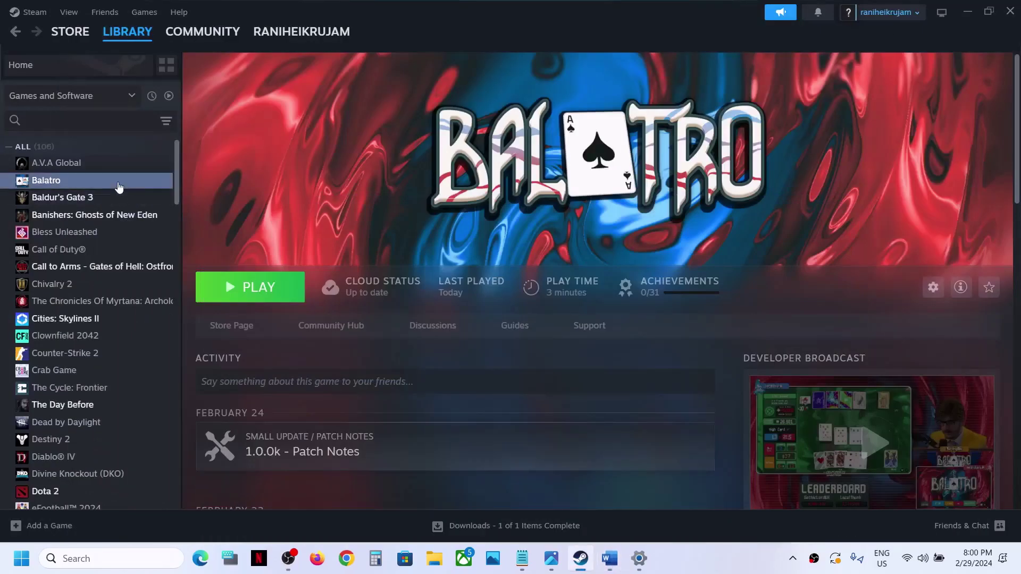
right_click(117, 181)
mouse_move(167, 272)
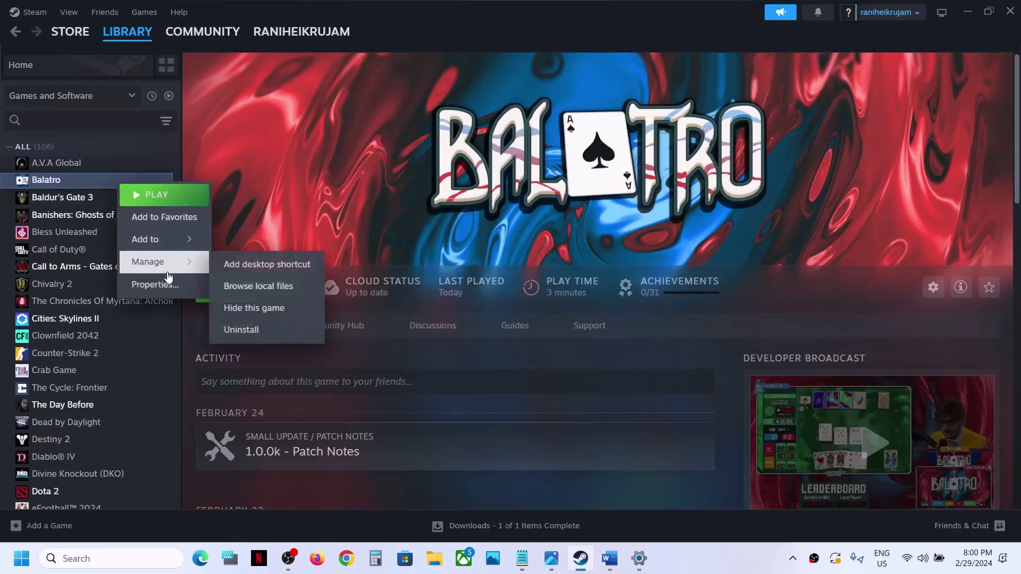
click(268, 287)
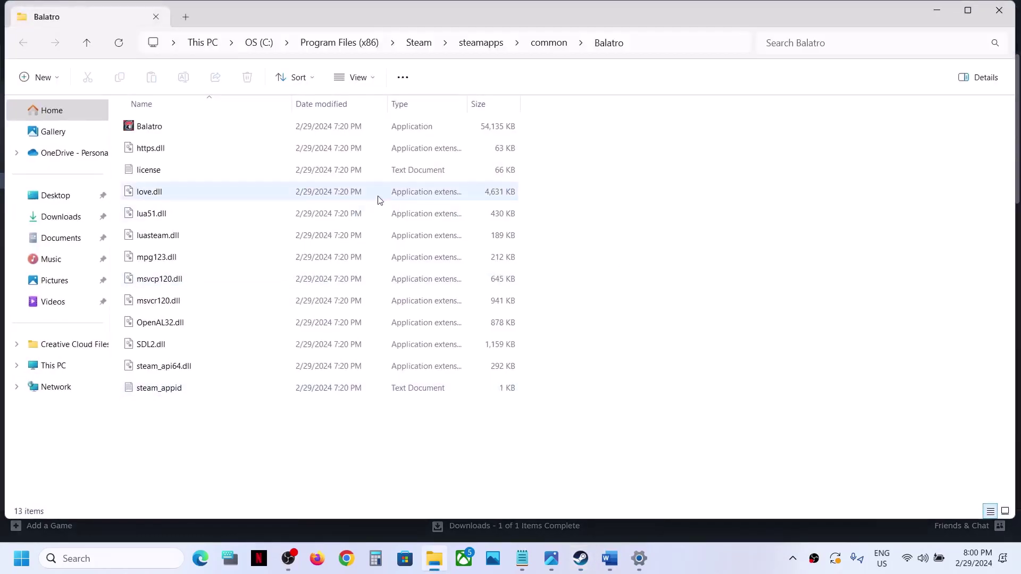
Step: Turn on run-as-administrator in Balatro.exe's Compatibility properties and apply it
click(142, 128)
right_click(142, 128)
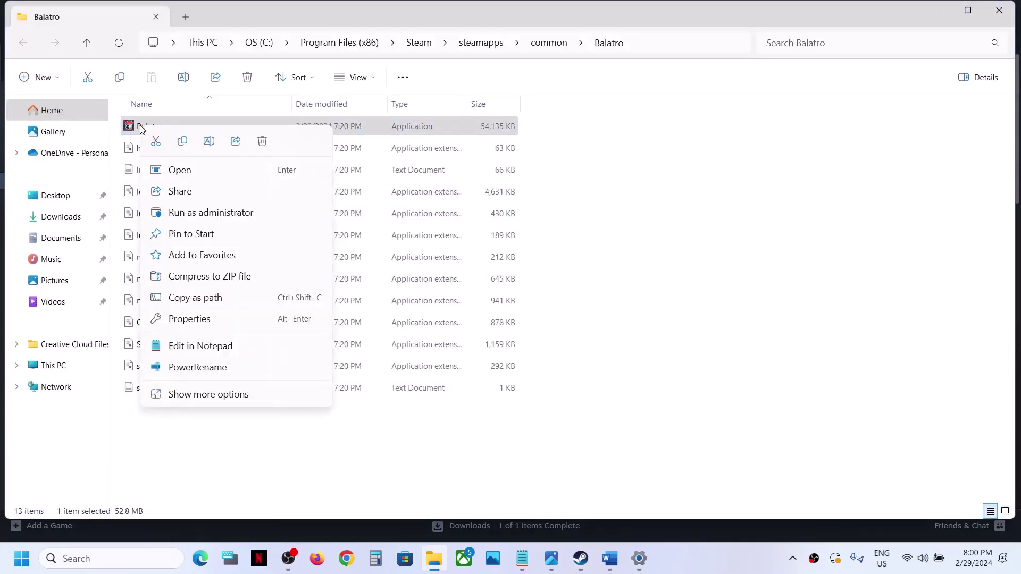
click(209, 321)
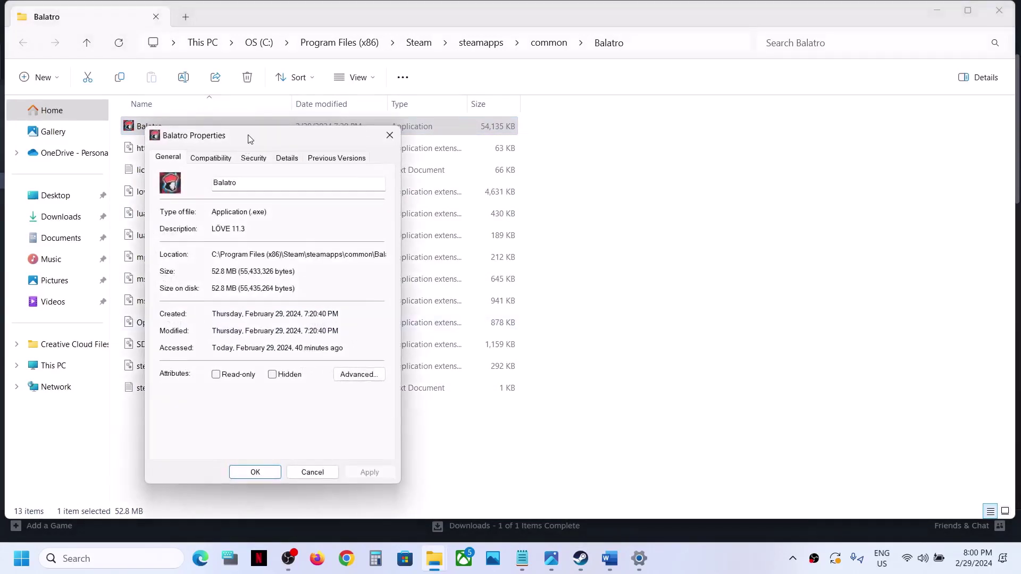
drag(248, 138, 465, 120)
click(430, 139)
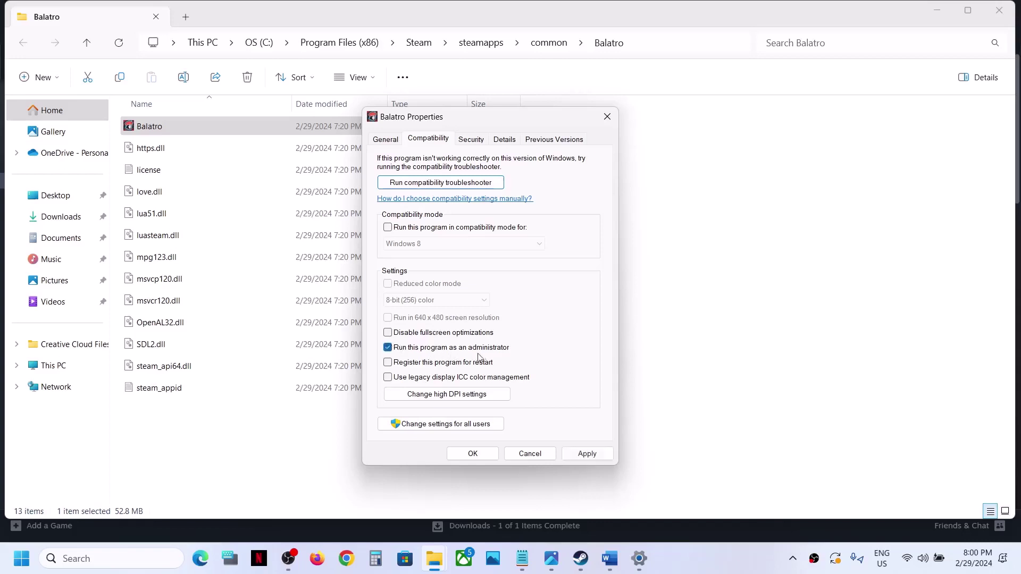
click(584, 453)
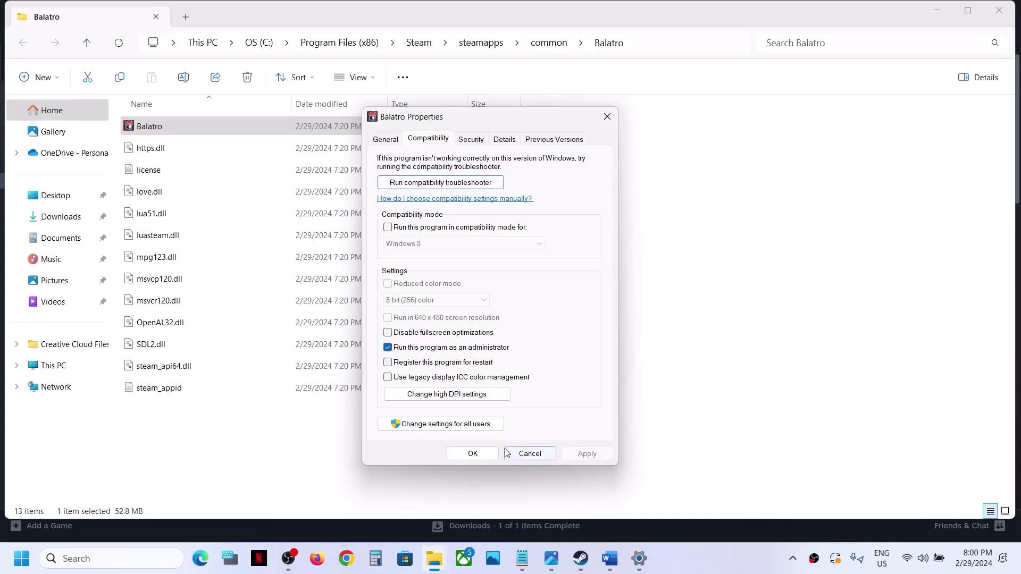
click(473, 453)
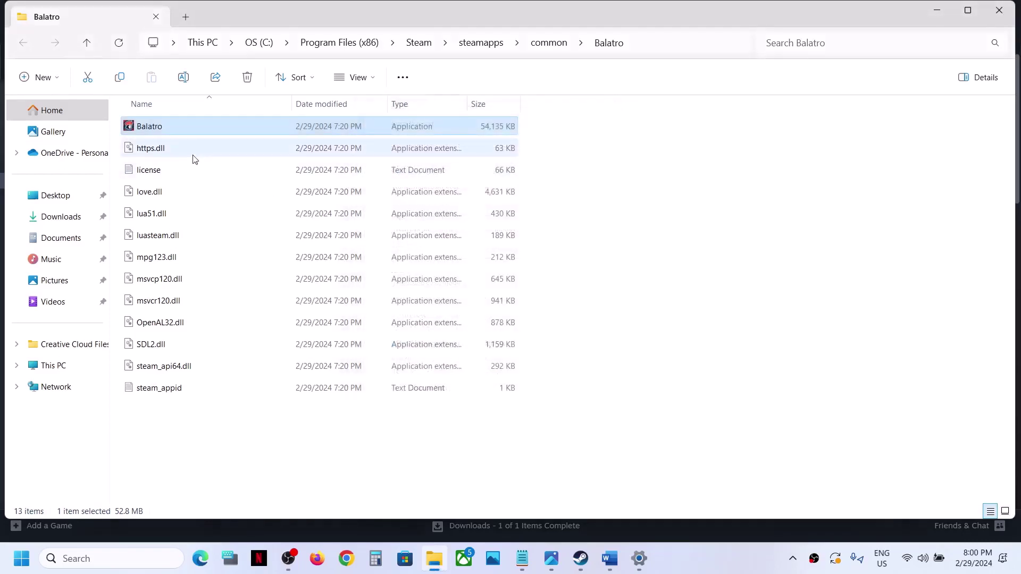
Step: Enable compatibility mode for Balatro with Windows 8 and apply
right_click(161, 130)
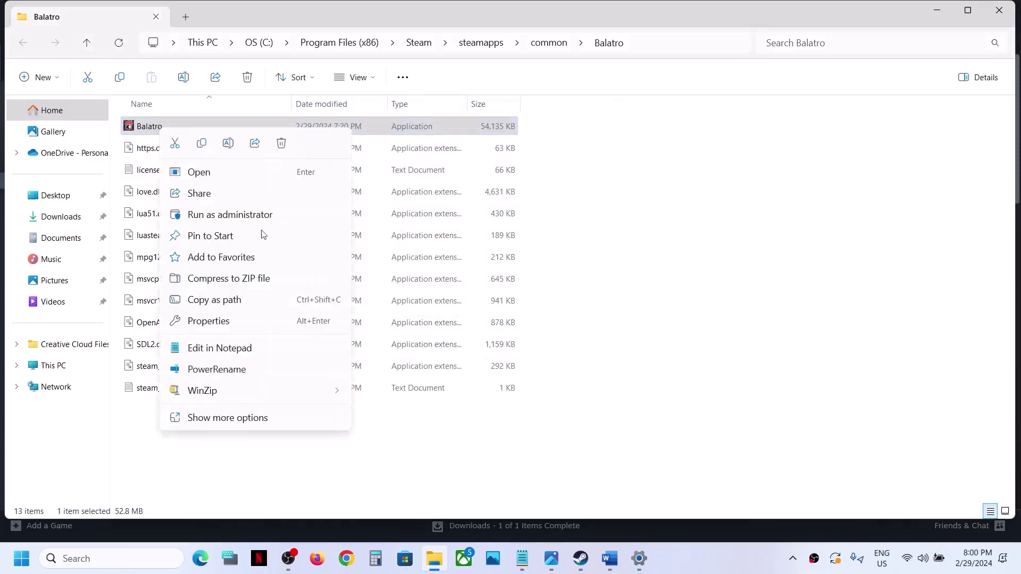
click(222, 322)
click(241, 161)
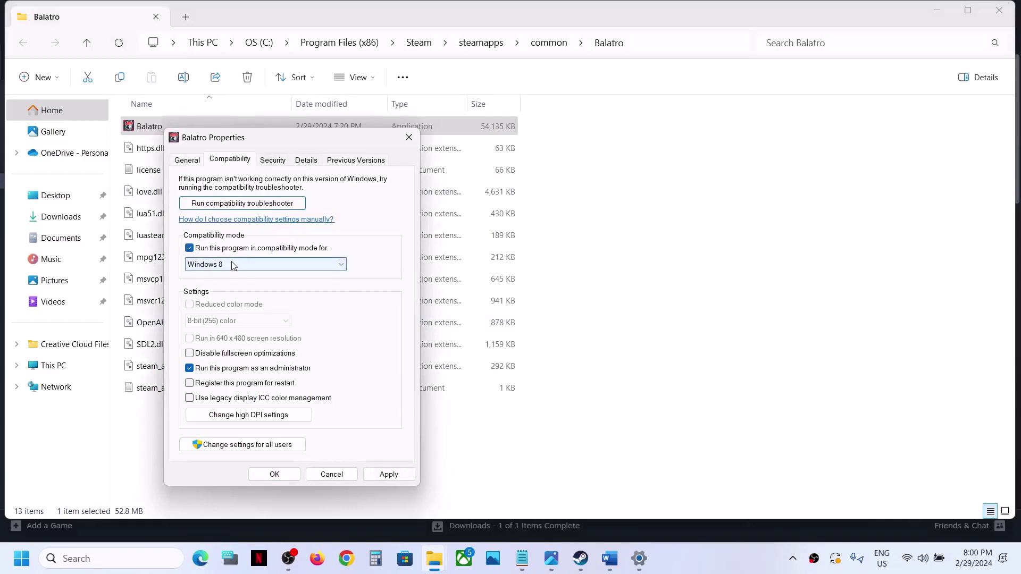
click(221, 264)
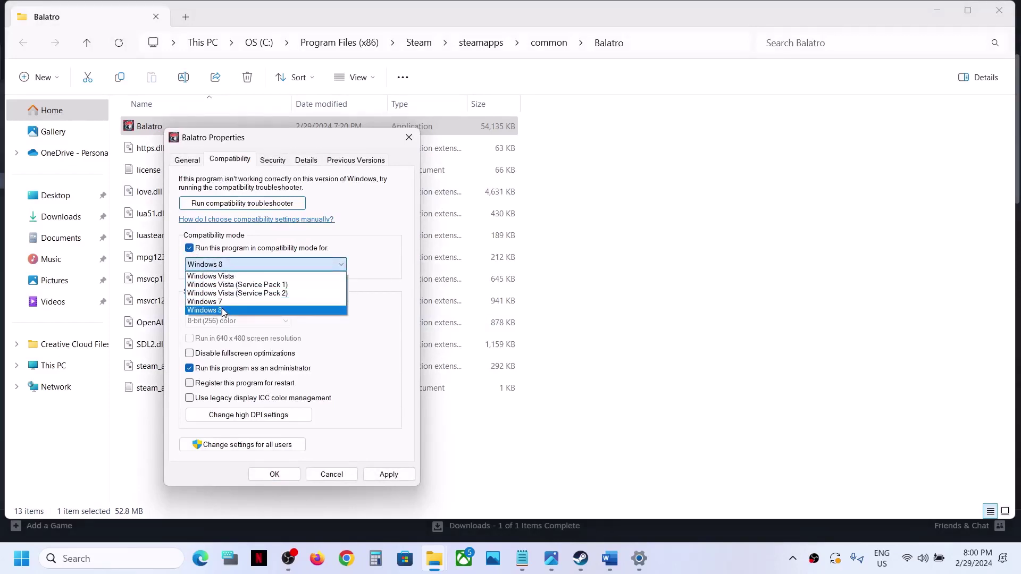
click(222, 310)
click(378, 473)
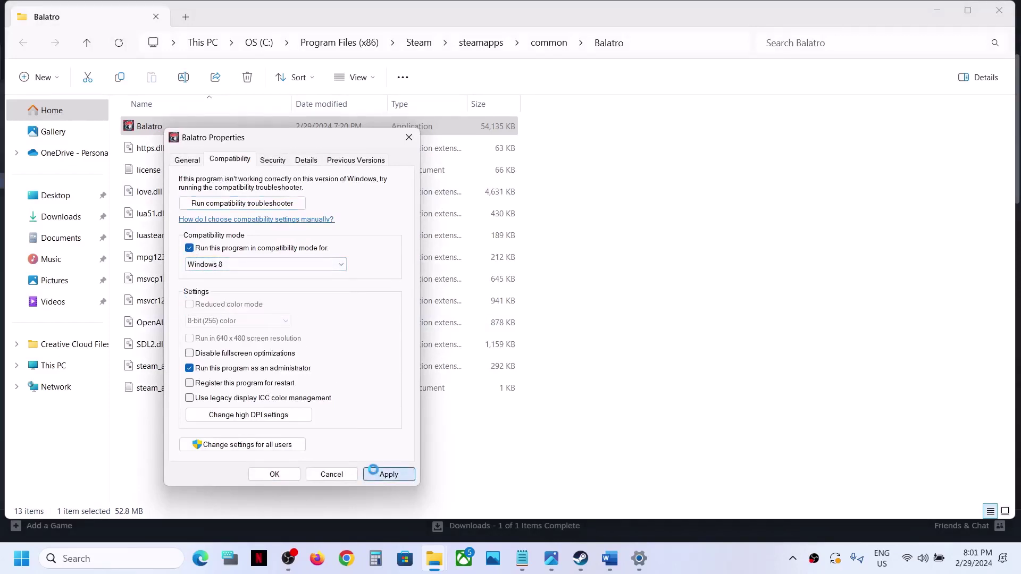
click(274, 473)
Step: Switch Balatro's compatibility mode to Windows 7 and apply
right_click(174, 126)
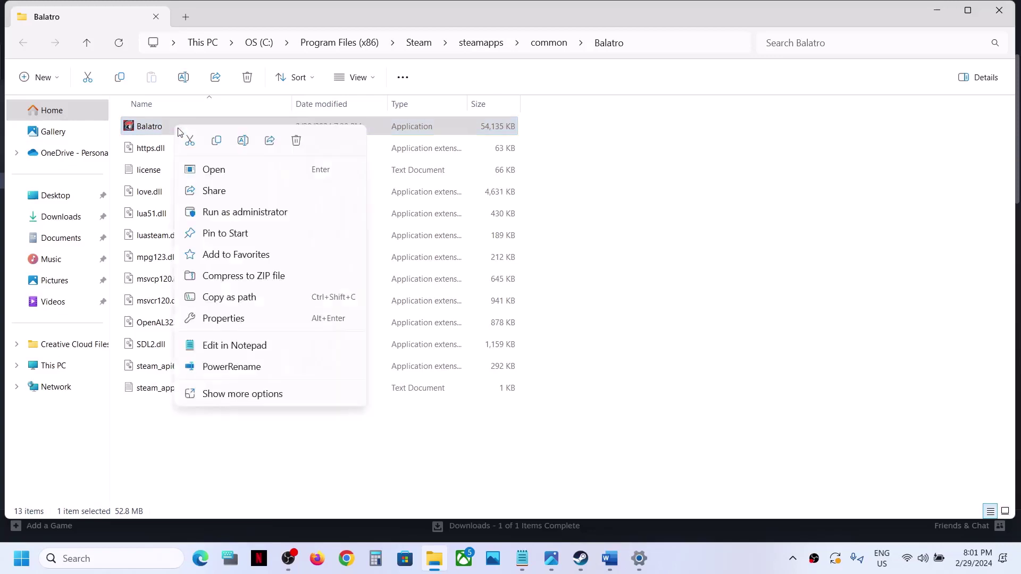
click(234, 318)
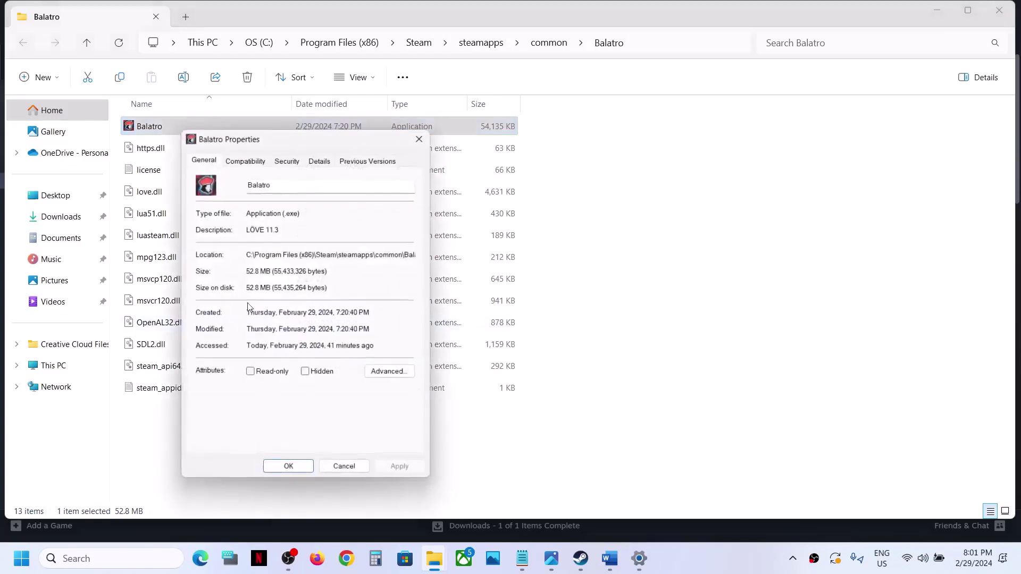
click(255, 159)
click(247, 263)
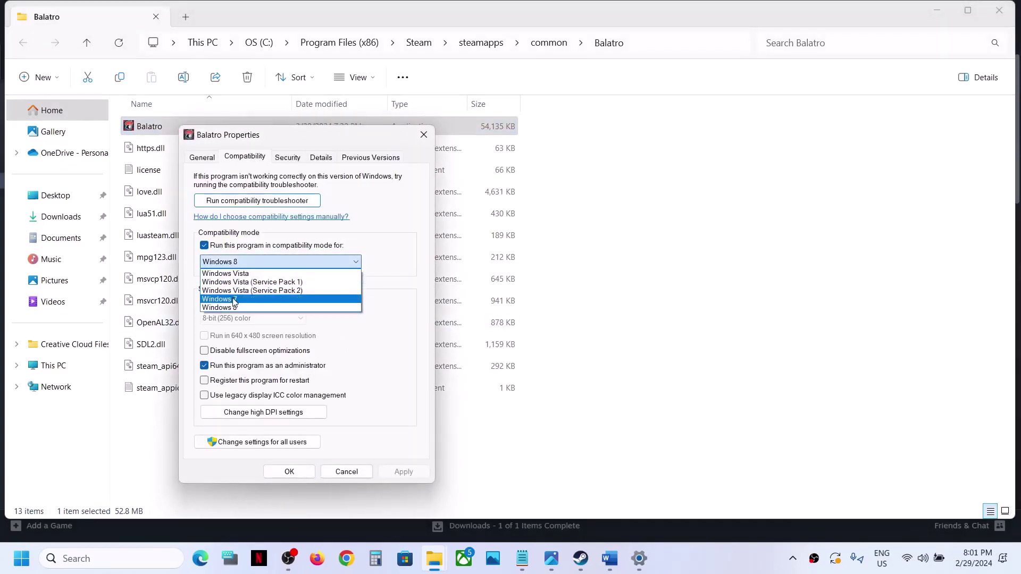
click(254, 299)
click(405, 471)
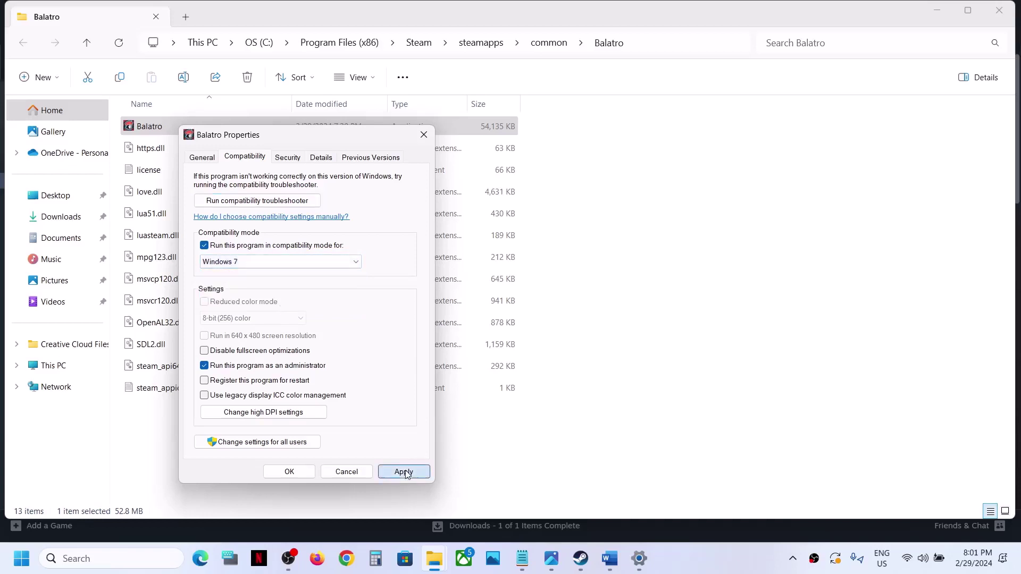
click(289, 471)
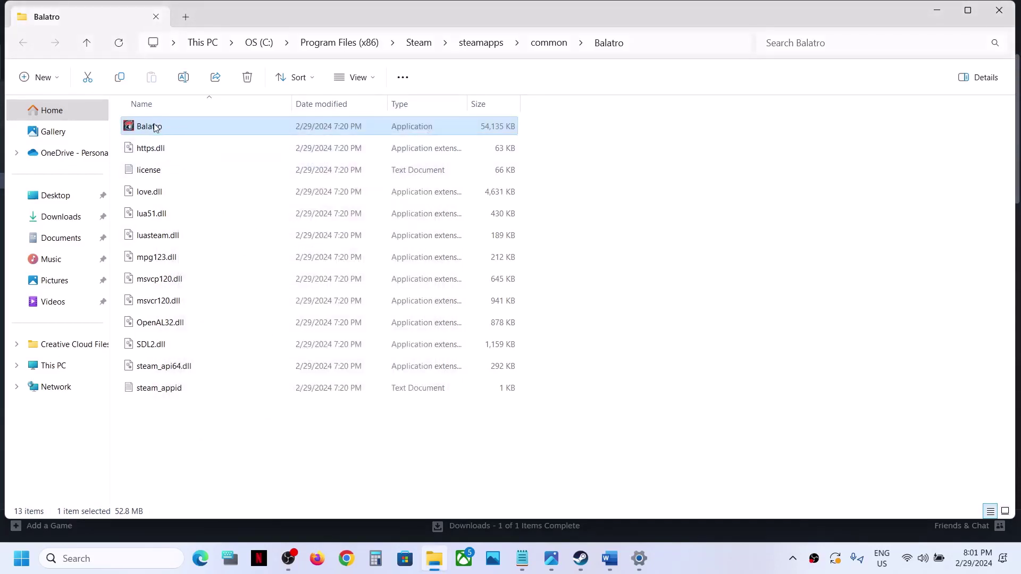
Step: Disable fullscreen optimizations for Balatro and apply
right_click(154, 128)
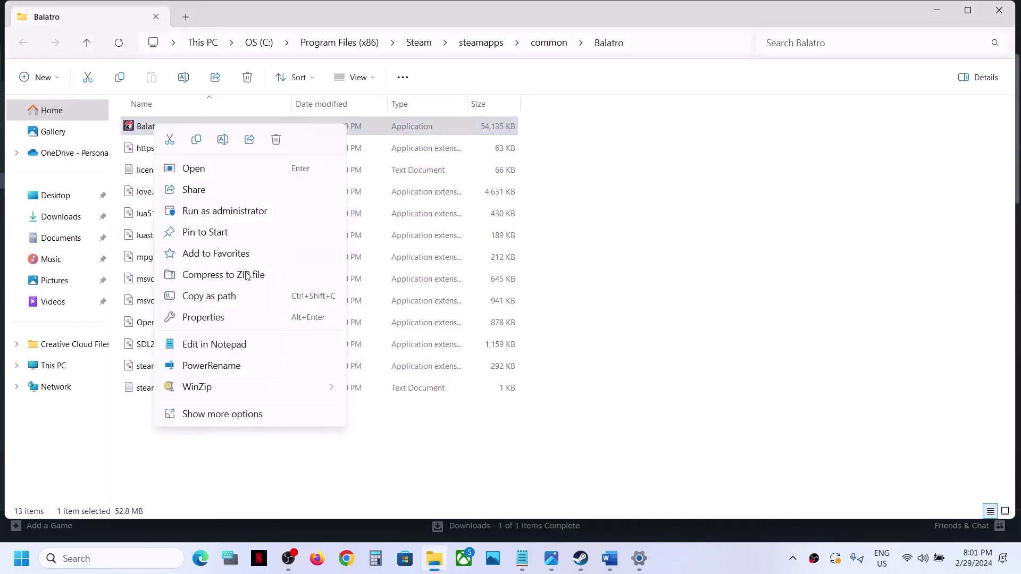
click(218, 315)
click(224, 160)
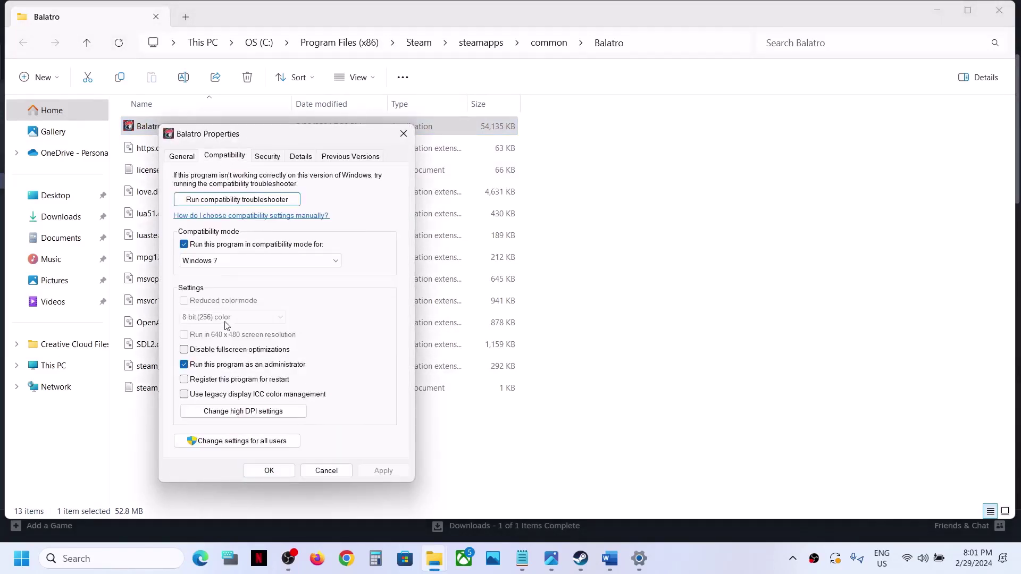
click(185, 350)
click(384, 471)
click(269, 471)
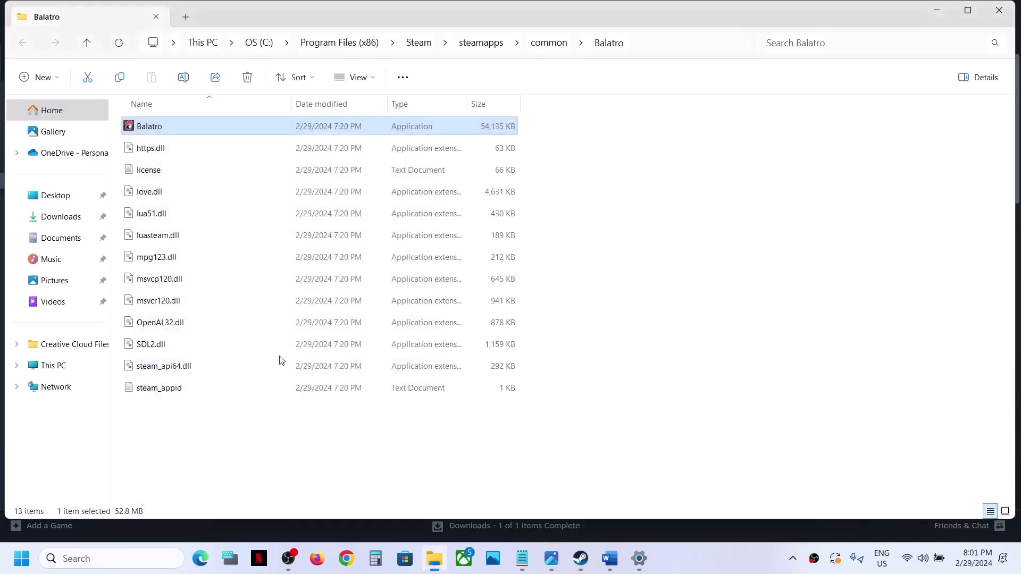
Step: Override Balatro's high DPI scaling behavior with scaling performed by Application
right_click(158, 126)
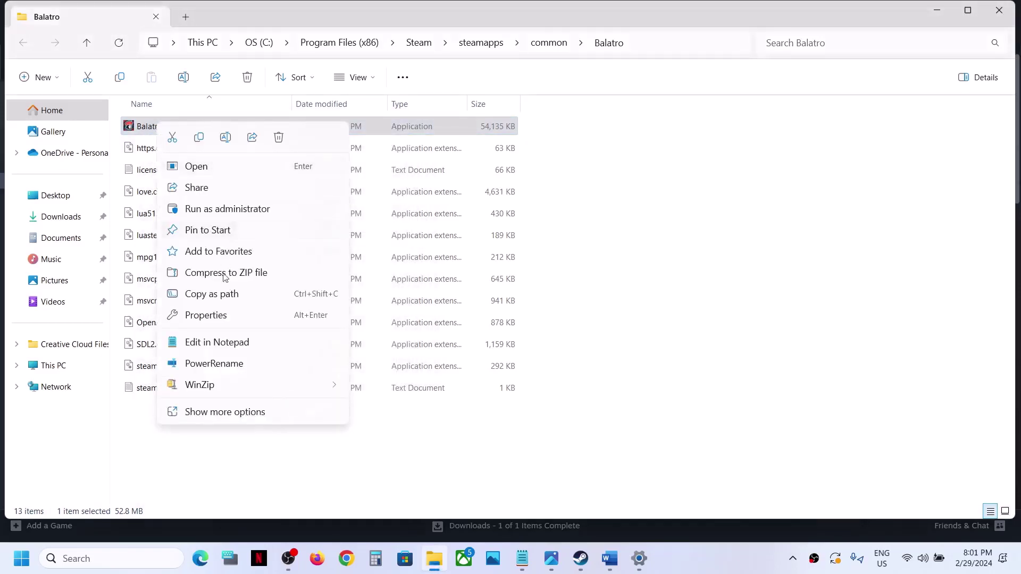
click(222, 316)
click(234, 154)
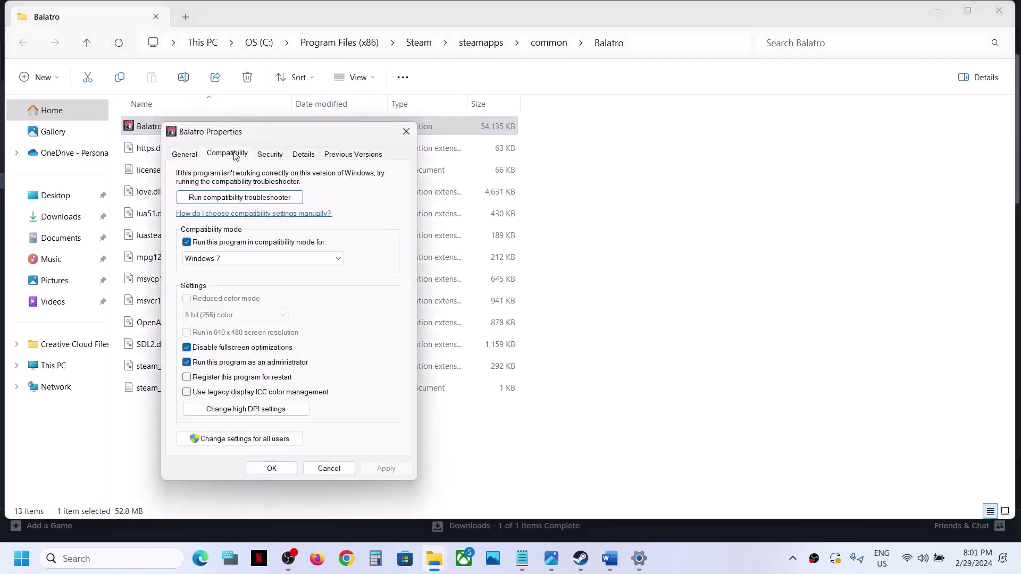
click(246, 411)
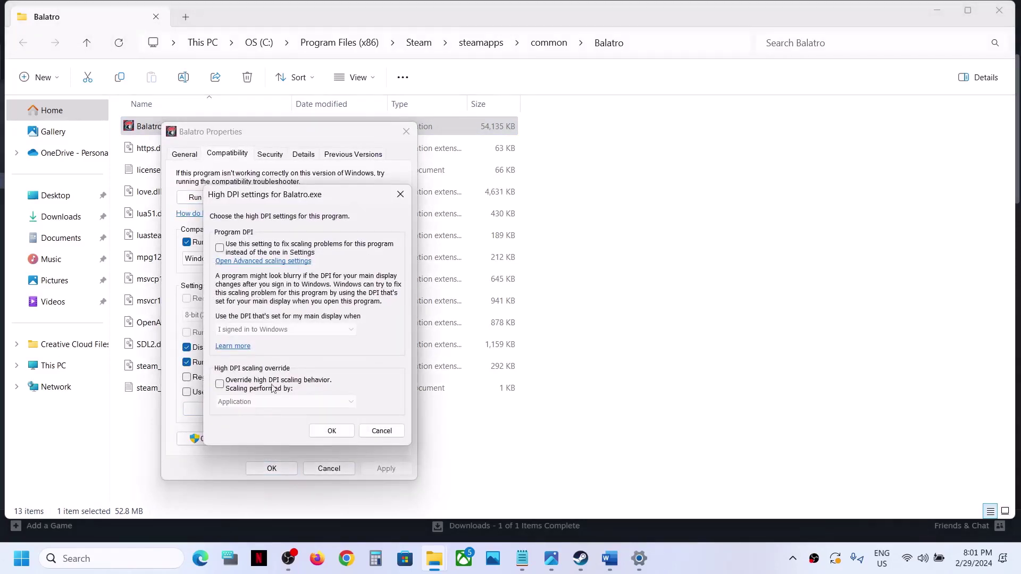
click(219, 385)
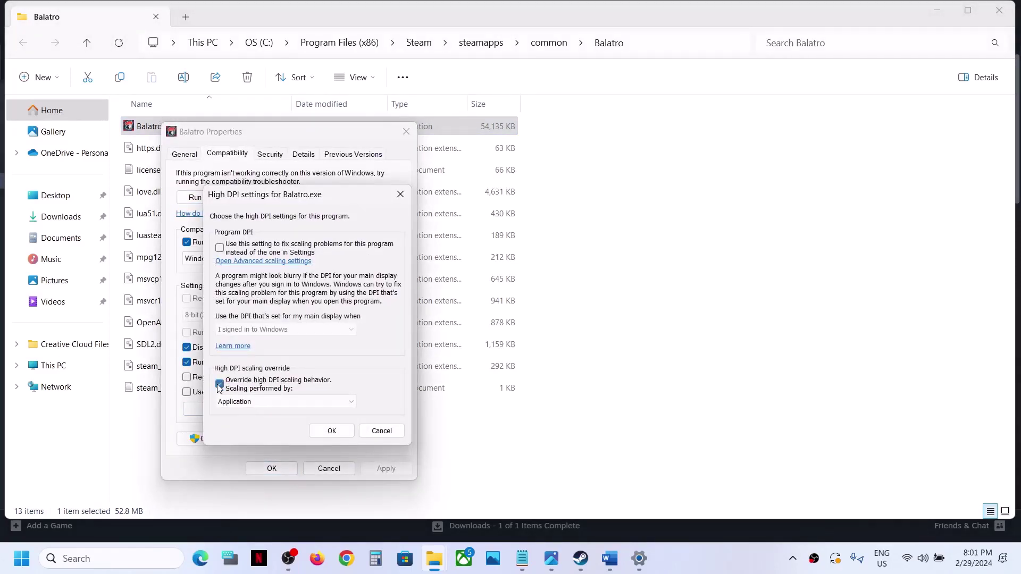
click(251, 403)
click(245, 414)
click(333, 431)
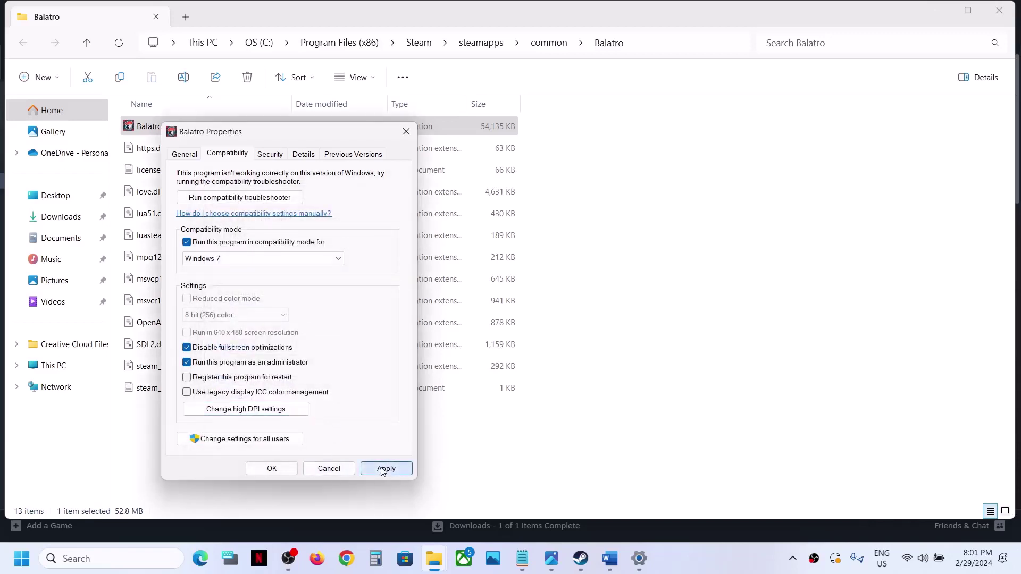
click(280, 469)
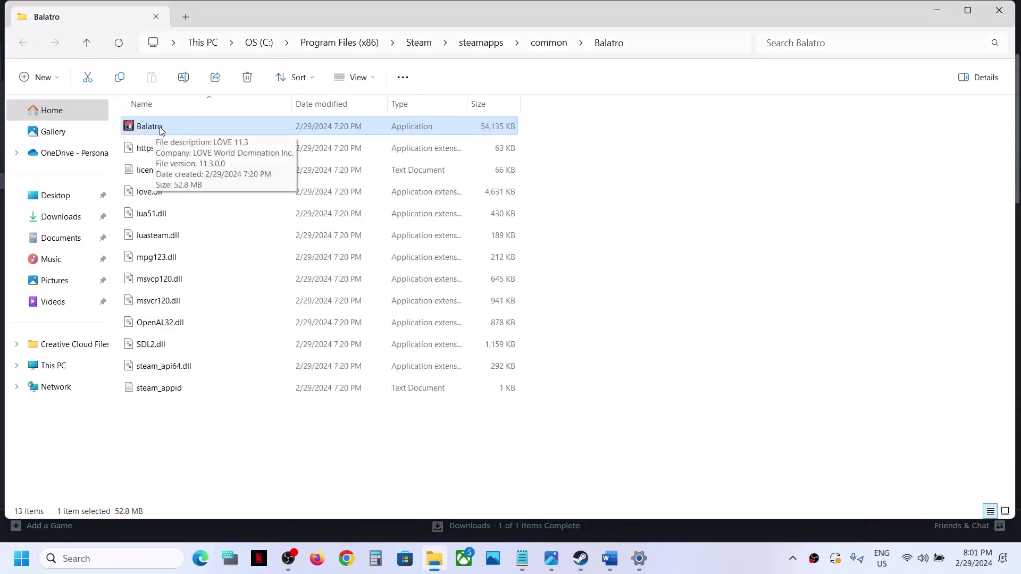
Step: Turn off Balatro's compatibility mode and high DPI override, and apply the cleared settings
right_click(161, 131)
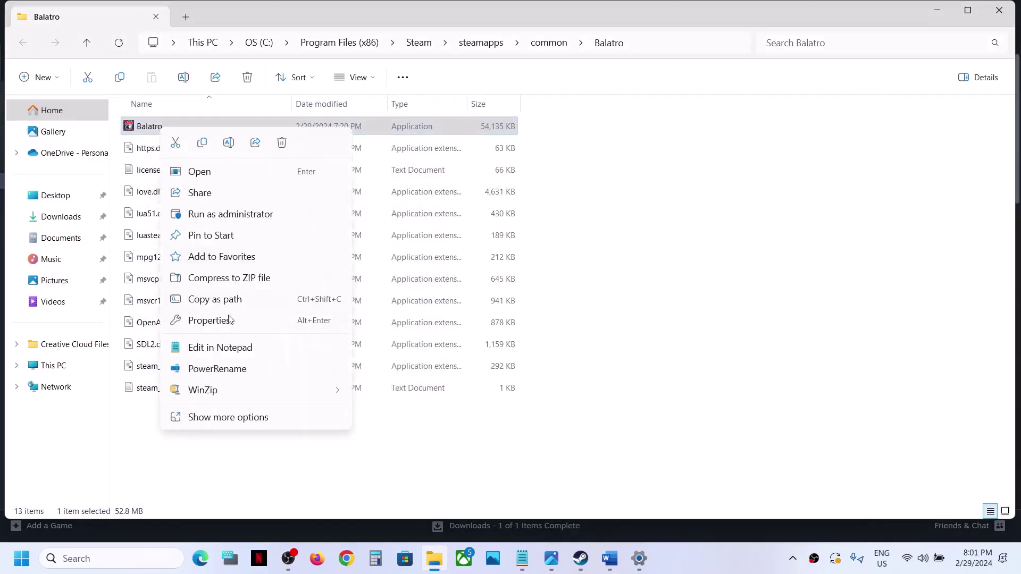
click(225, 323)
drag(334, 145, 442, 107)
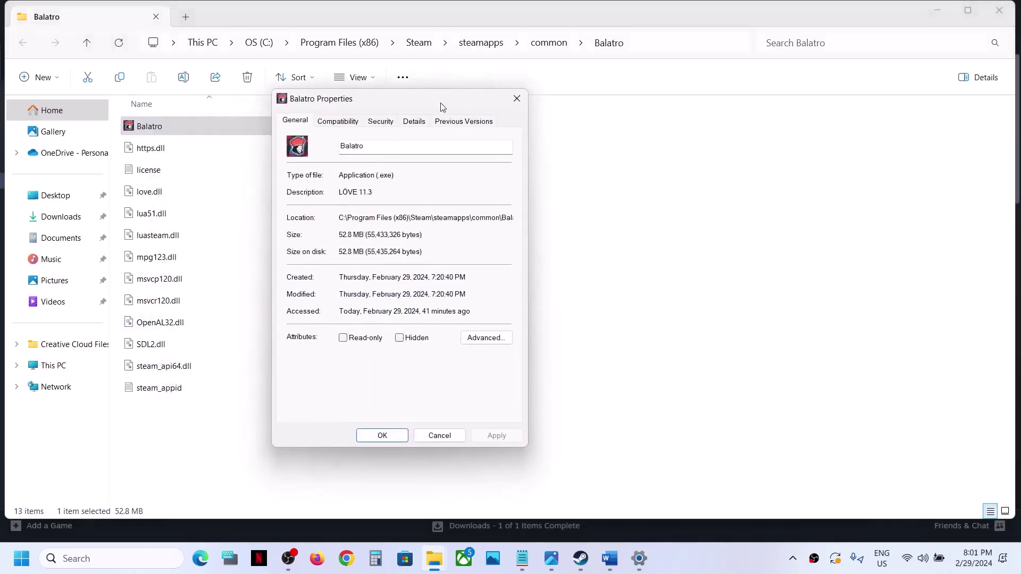
click(345, 121)
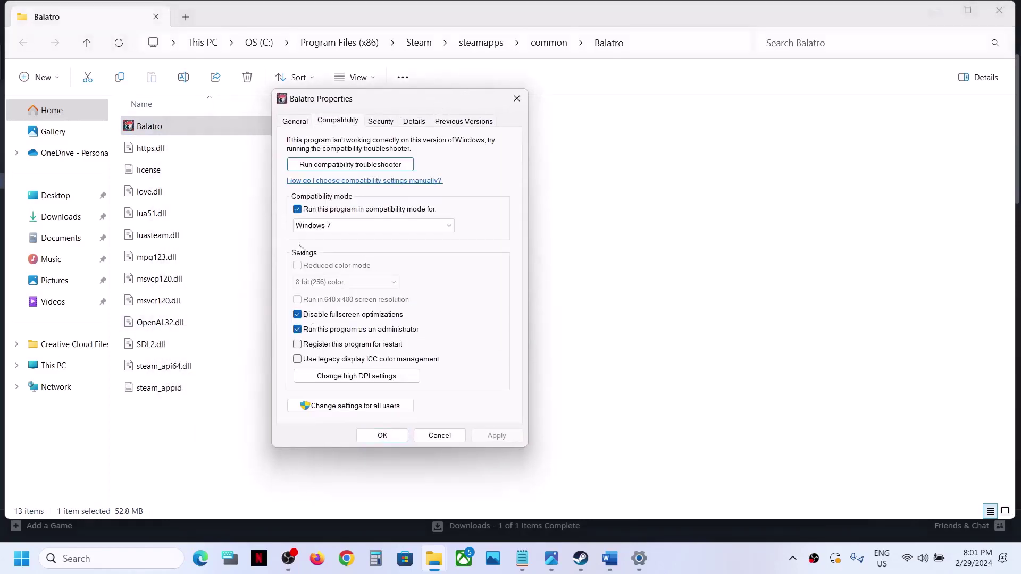
click(297, 210)
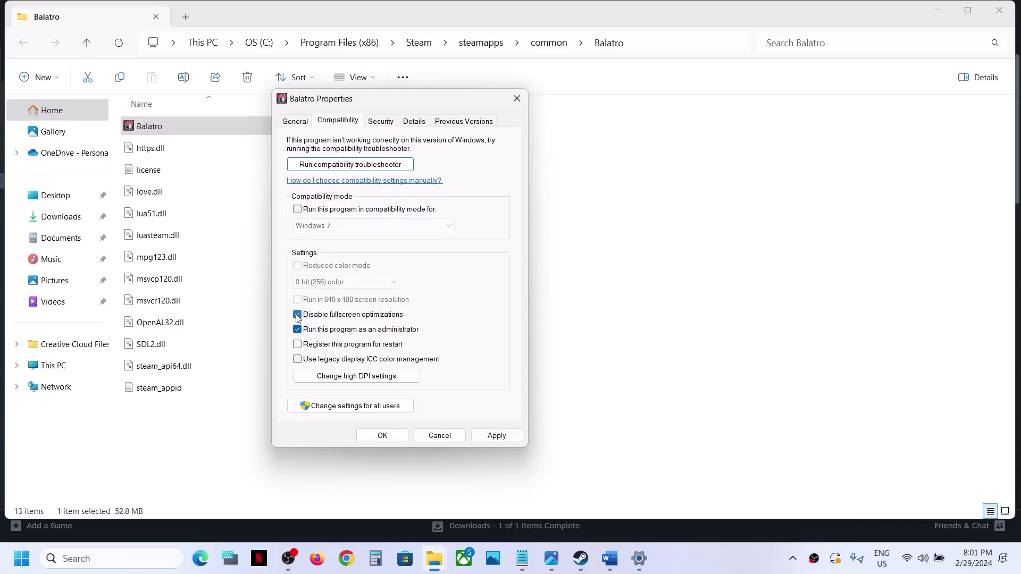
click(357, 375)
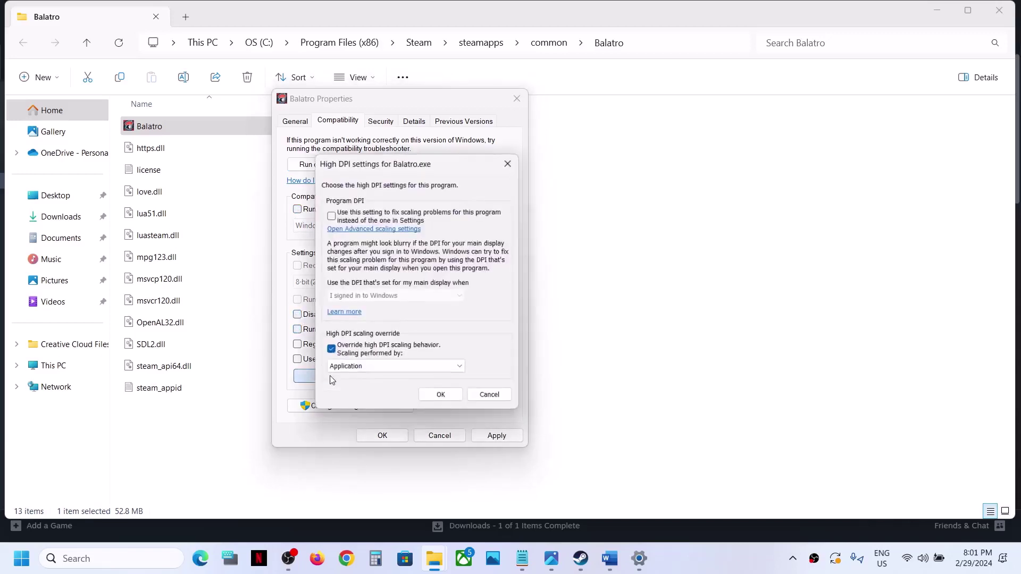
click(330, 350)
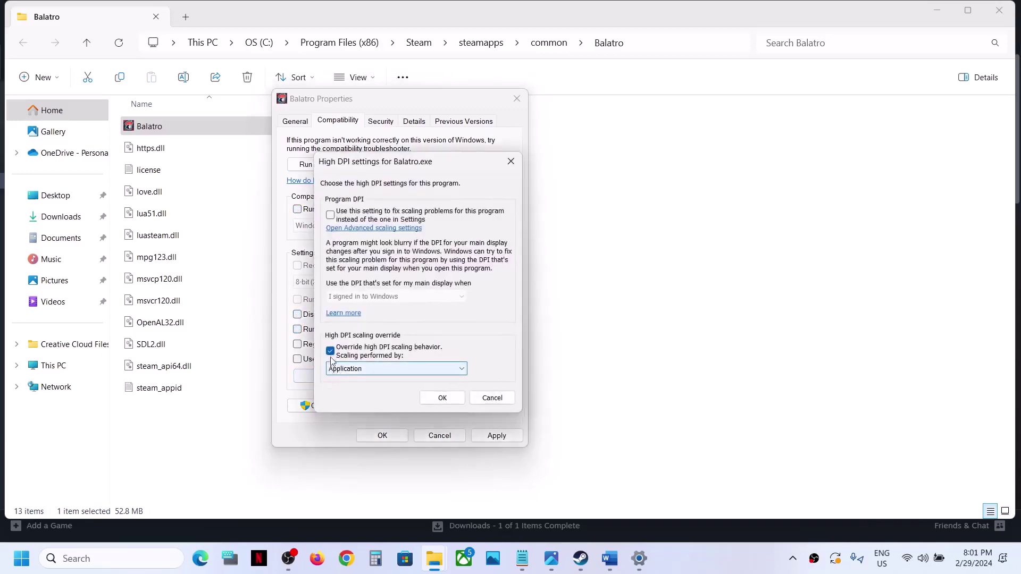
click(442, 399)
click(485, 436)
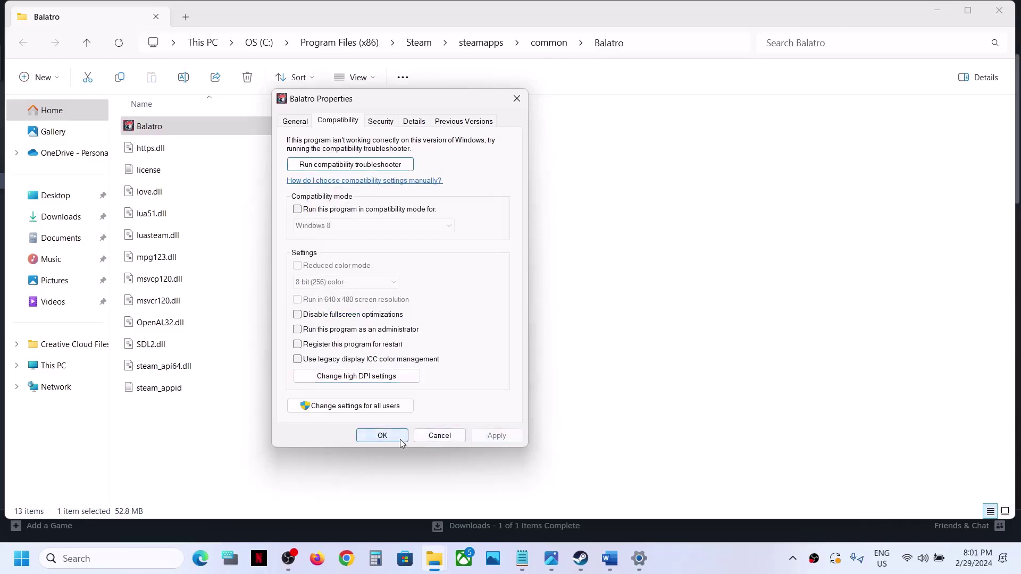
click(382, 435)
click(581, 558)
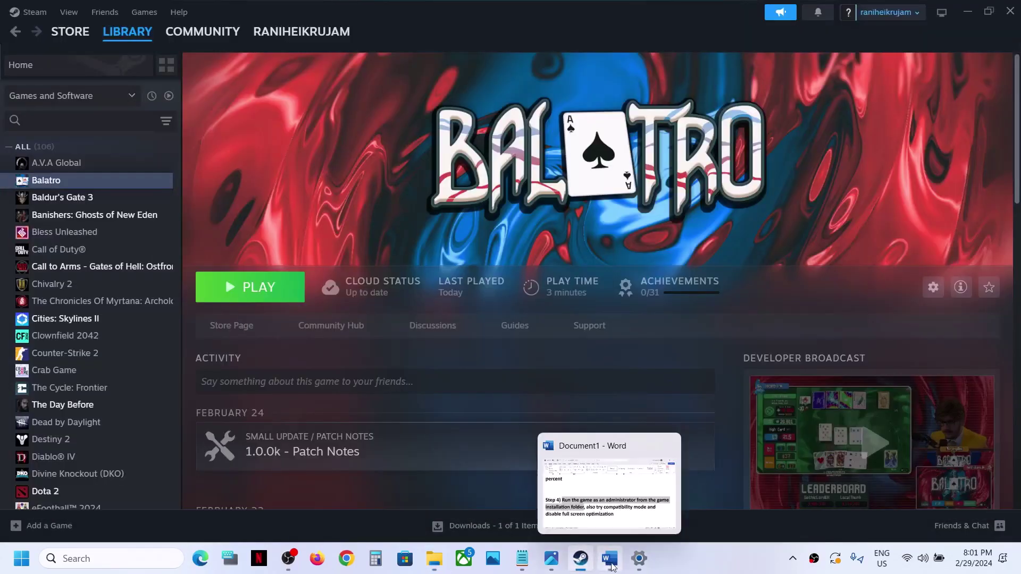
Step: Scroll Word down to Step 6 and highlight its instruction and 'Windows Security'
click(610, 558)
scroll(320, 351, down, 10)
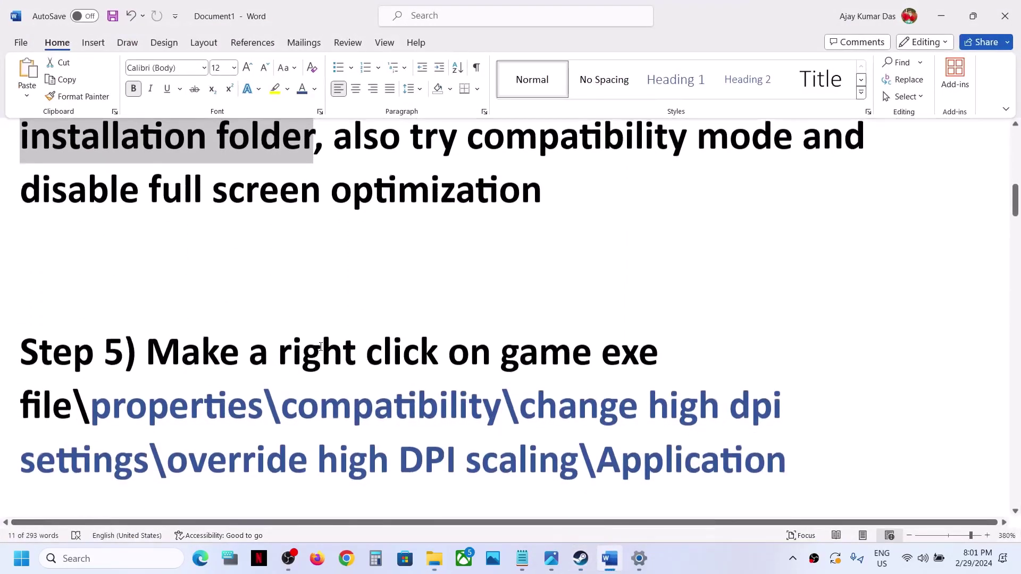
scroll(321, 346, down, 1)
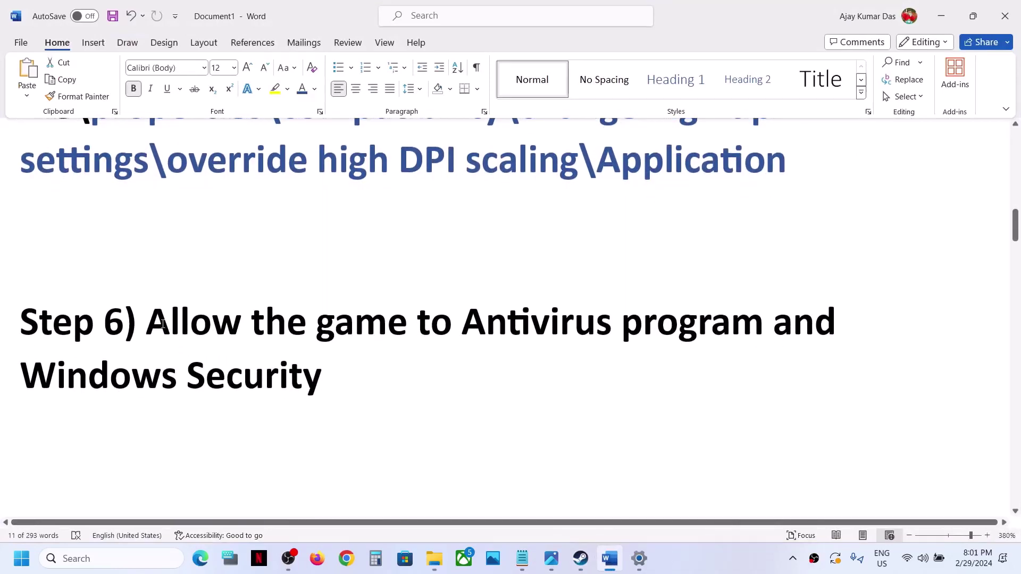
drag(162, 323, 687, 327)
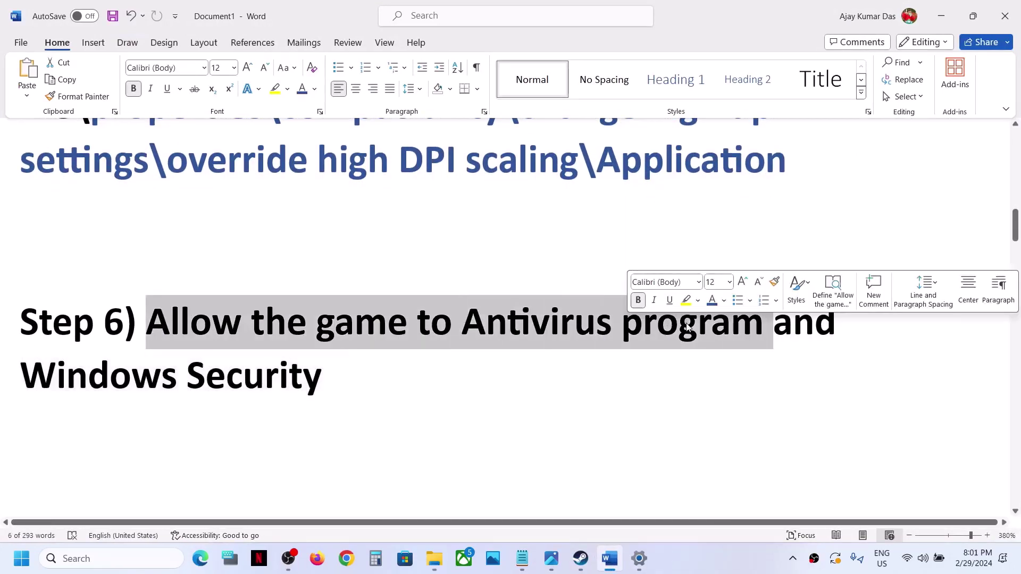
click(409, 356)
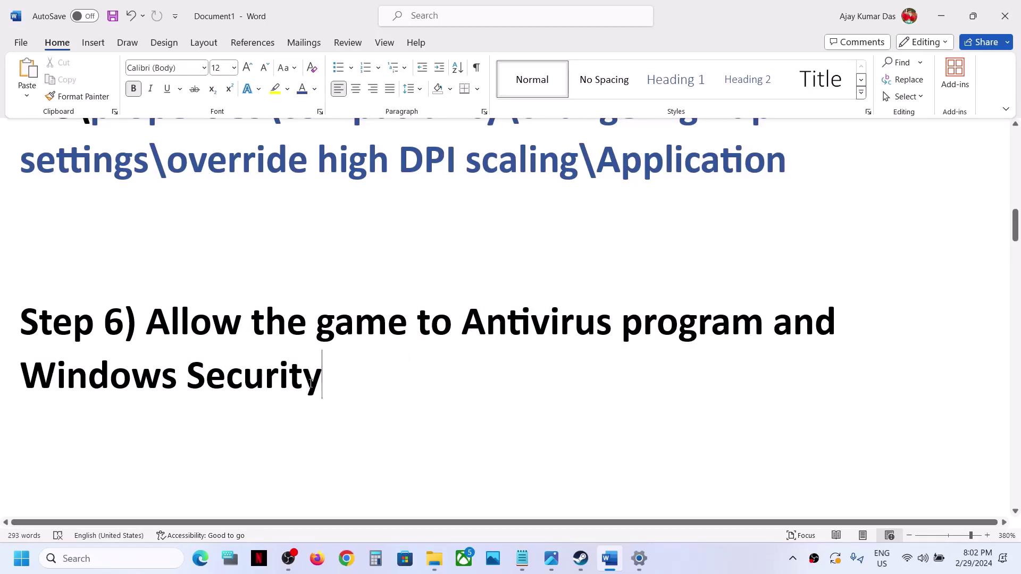
drag(311, 382, 95, 409)
key(alt+Tab)
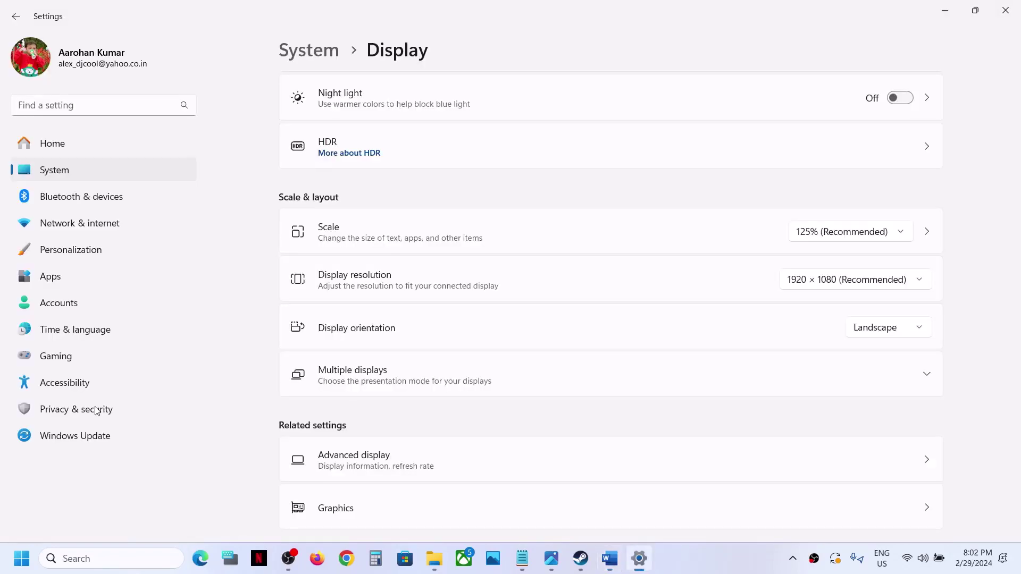
Step: Go to Privacy & security > Windows Security > Virus & threat protection
click(57, 409)
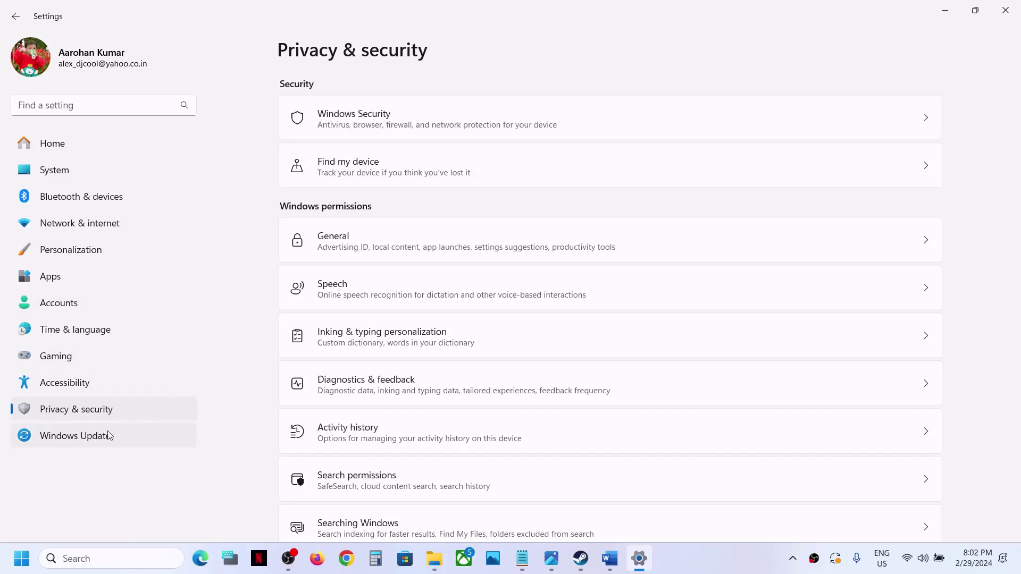
click(386, 120)
scroll(452, 267, down, 1)
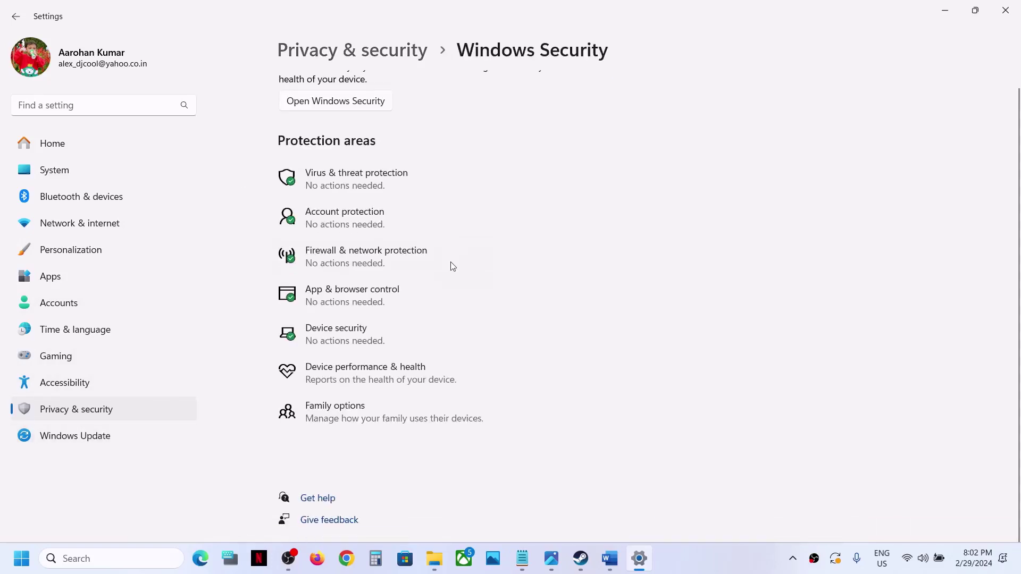
click(395, 178)
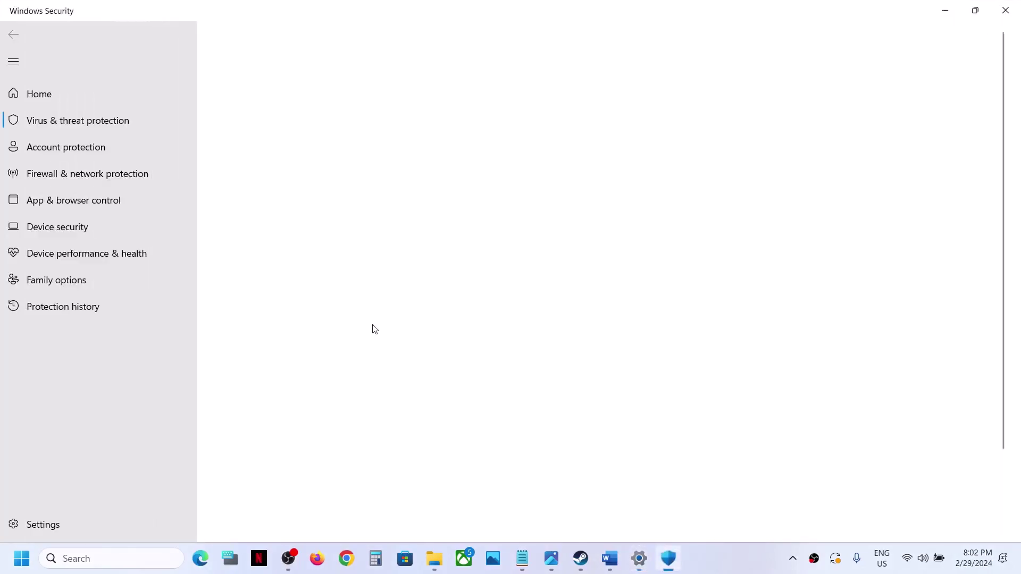
Step: Open ransomware protection's allowed apps list and start adding an app by browsing all apps
scroll(346, 426, down, 1)
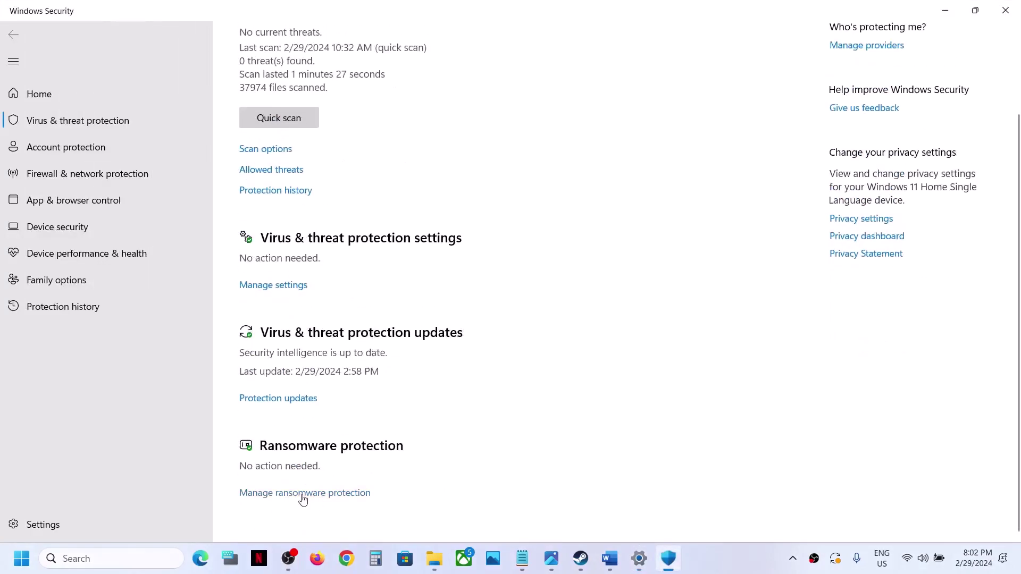
click(318, 493)
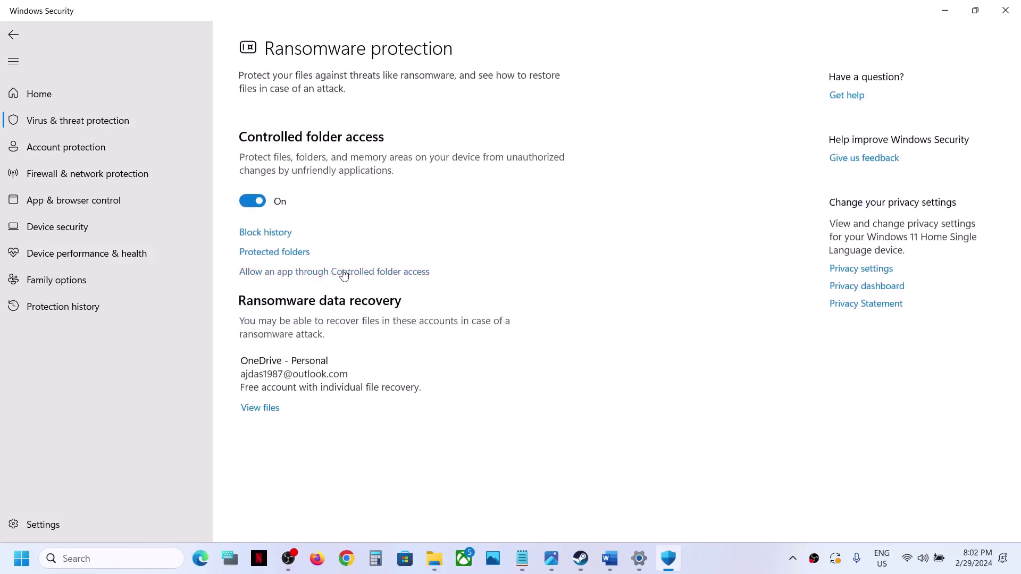
click(341, 274)
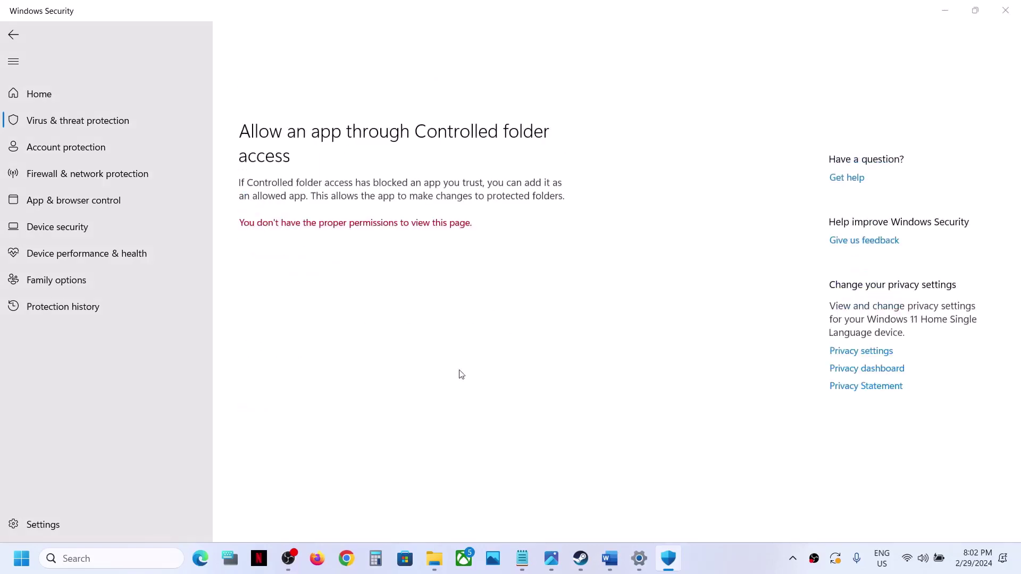
click(320, 147)
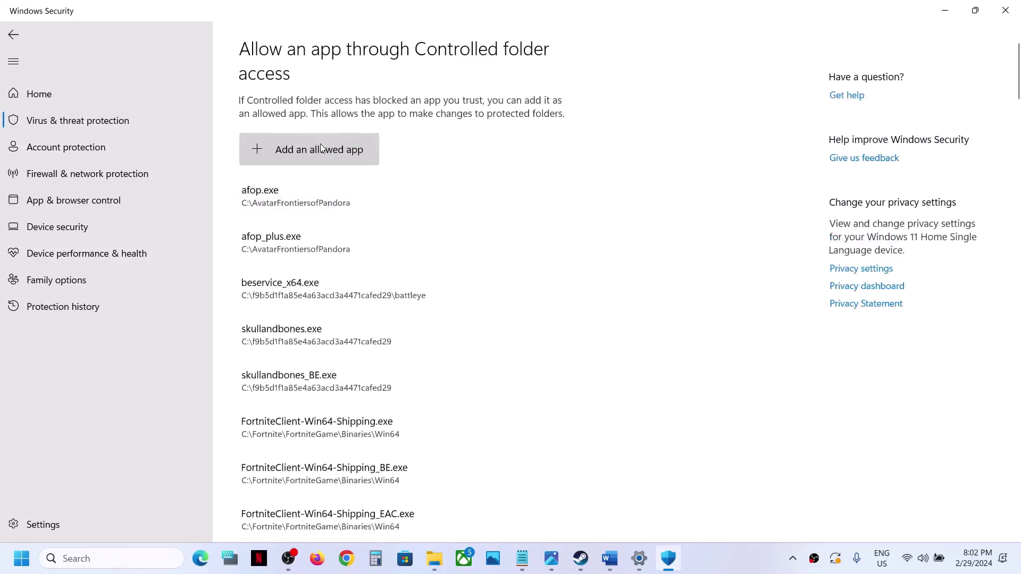
click(295, 202)
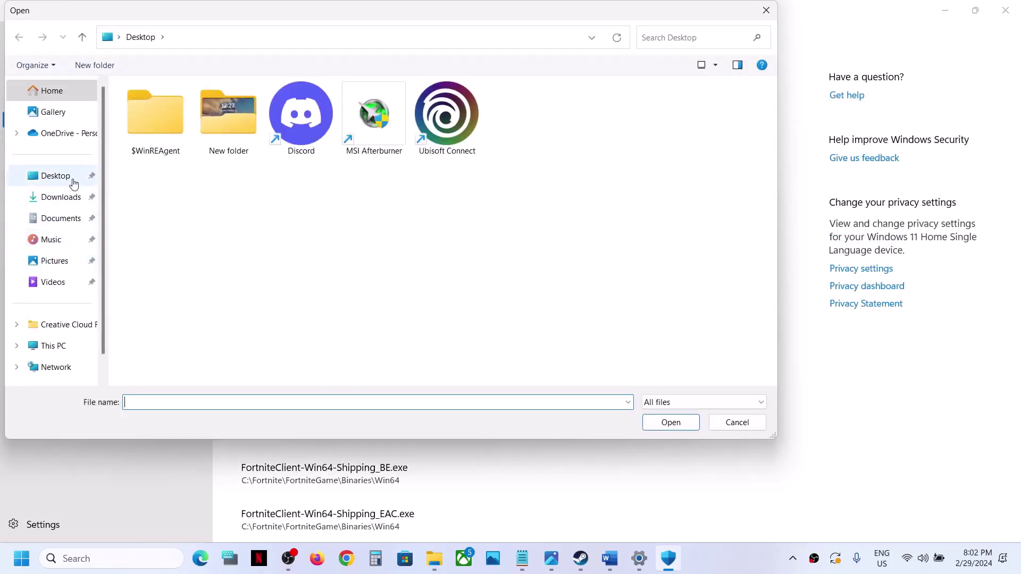
Step: Browse to C:\Program Files (x86)\Steam\steamapps\common\Balatro and choose Balatro as the allowed app
click(58, 347)
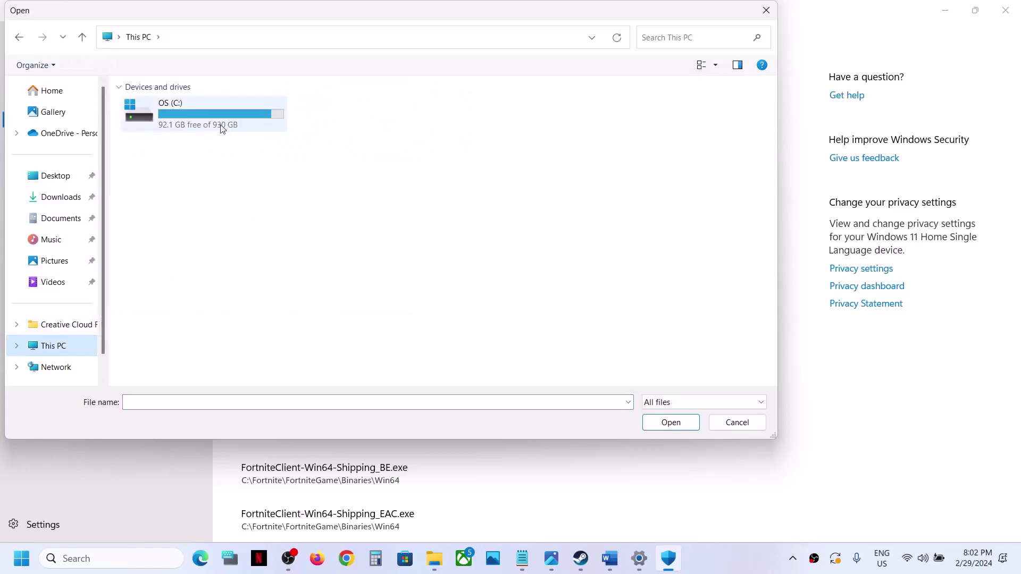
double_click(218, 124)
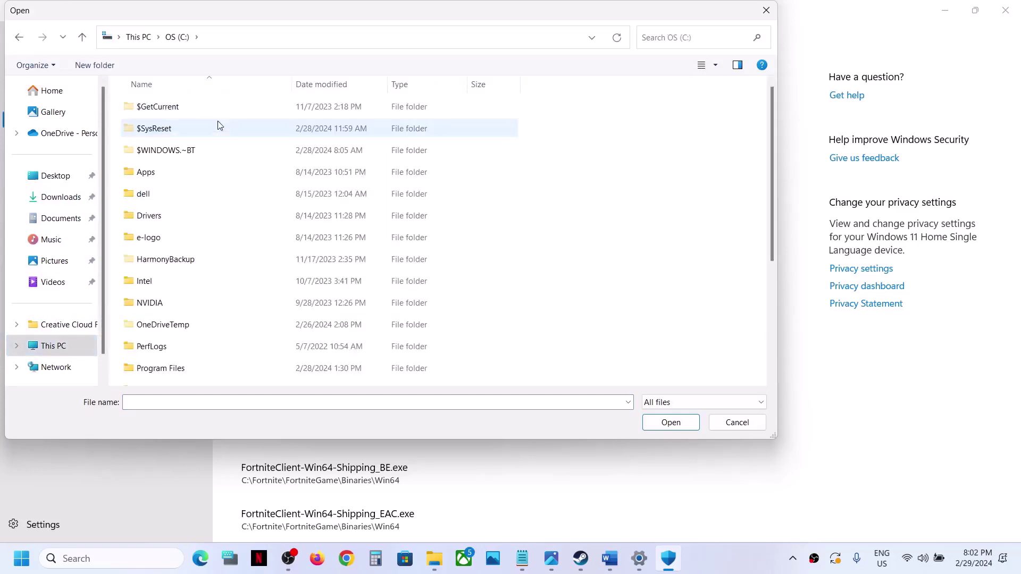
scroll(194, 314, down, 2)
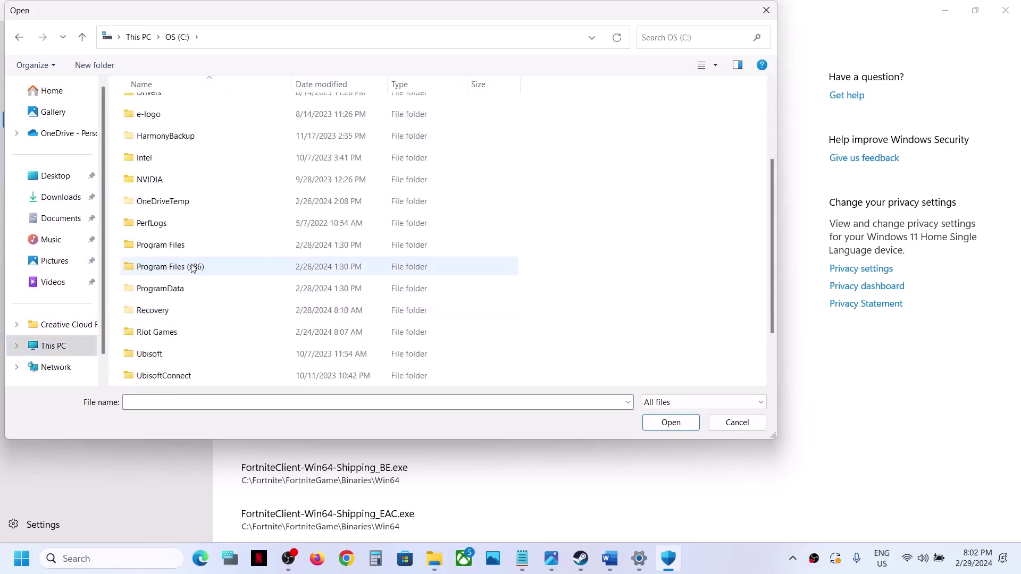
double_click(192, 268)
scroll(192, 268, down, 10)
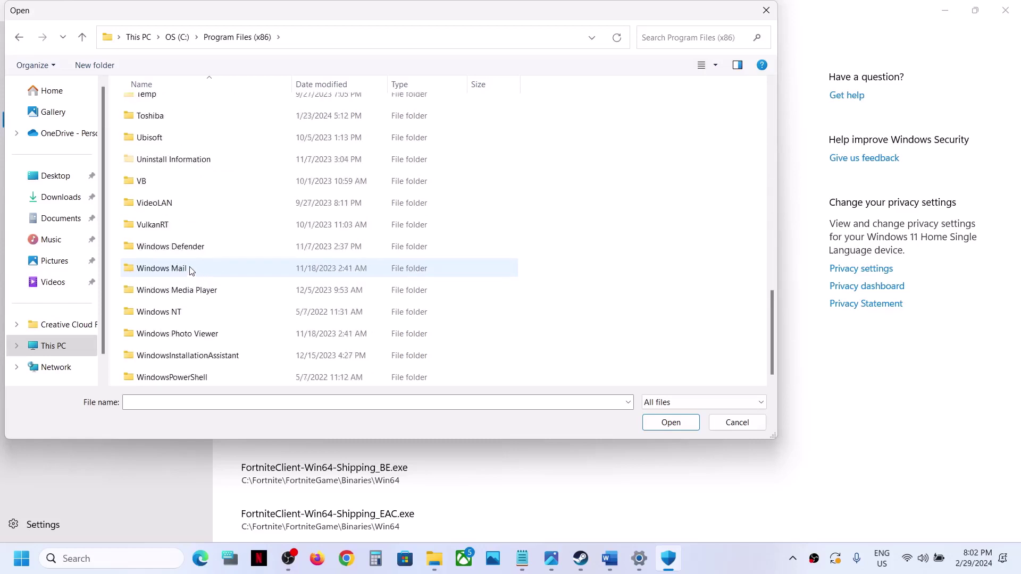
scroll(170, 181, up, 1)
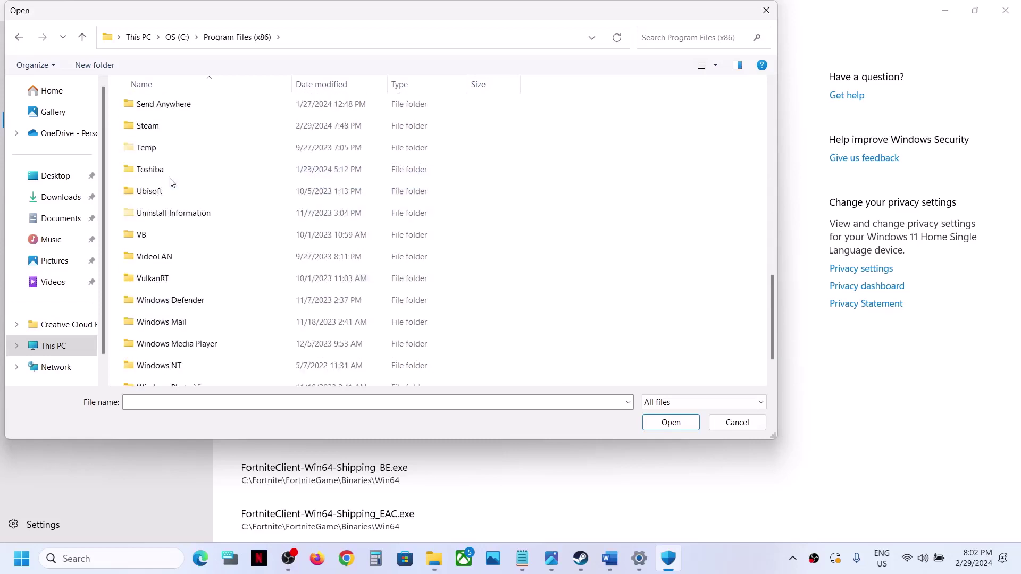
double_click(148, 126)
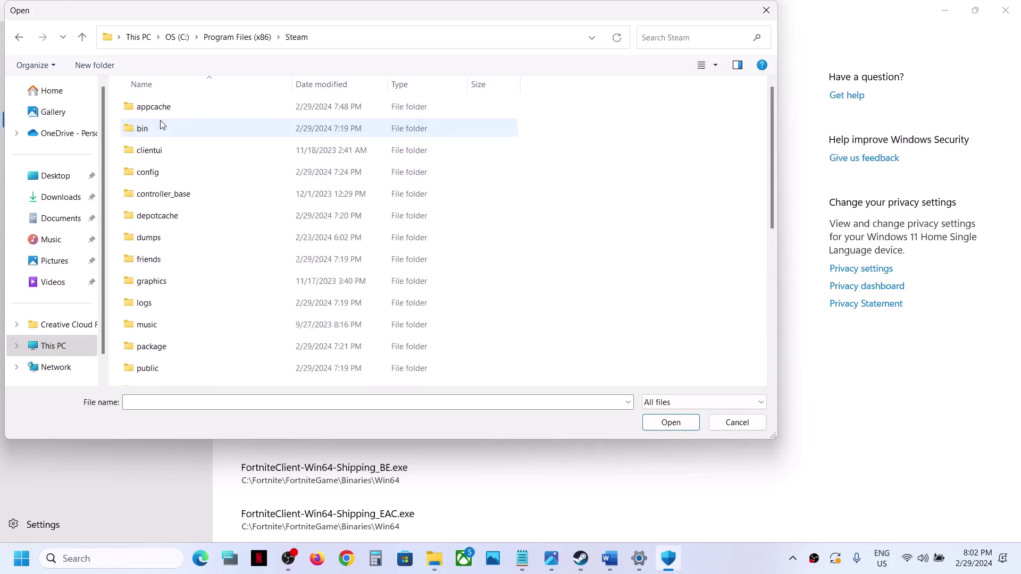
scroll(193, 245, down, 2)
scroll(191, 243, down, 1)
double_click(203, 246)
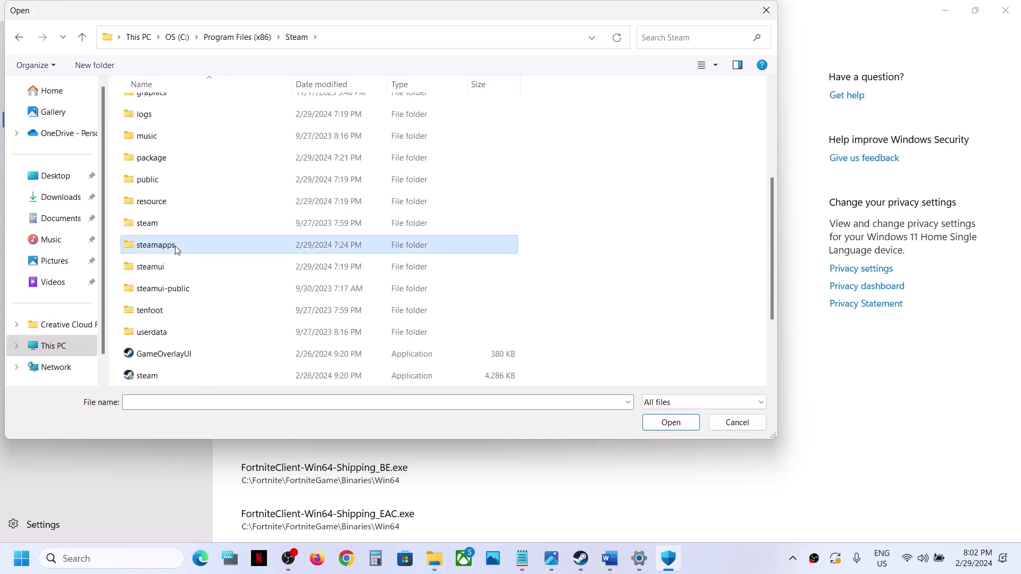
double_click(167, 110)
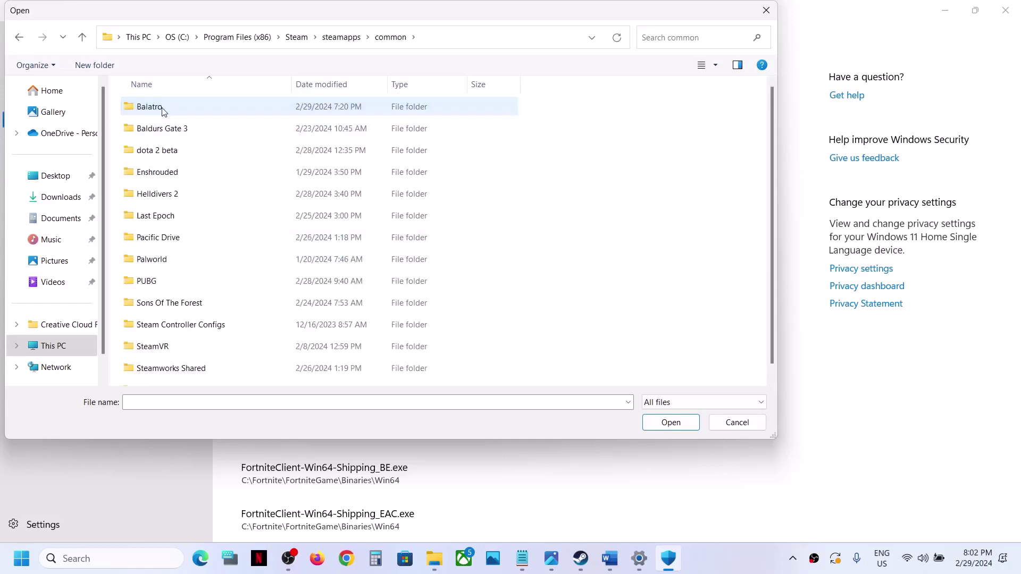
double_click(150, 107)
click(179, 110)
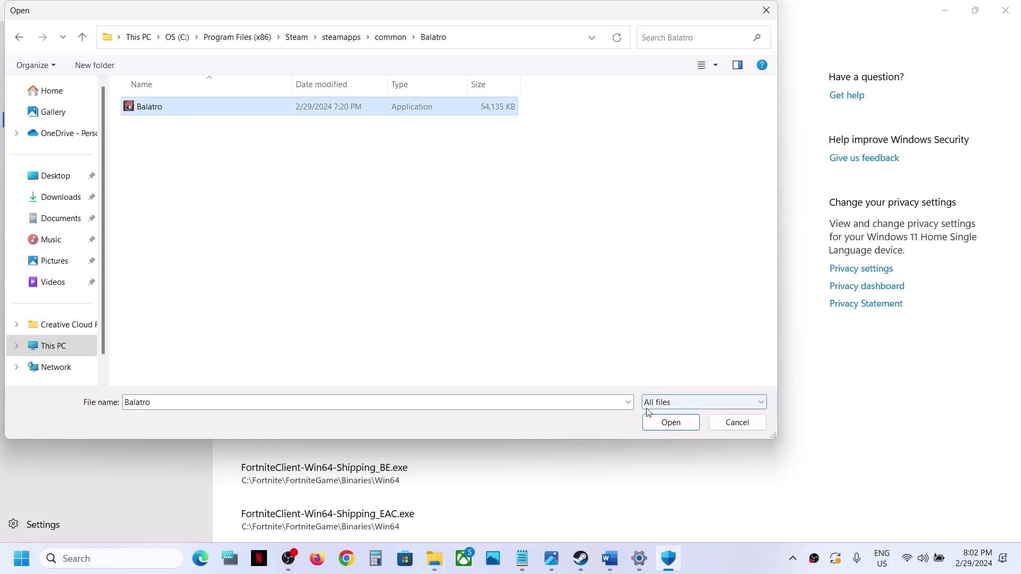
click(673, 424)
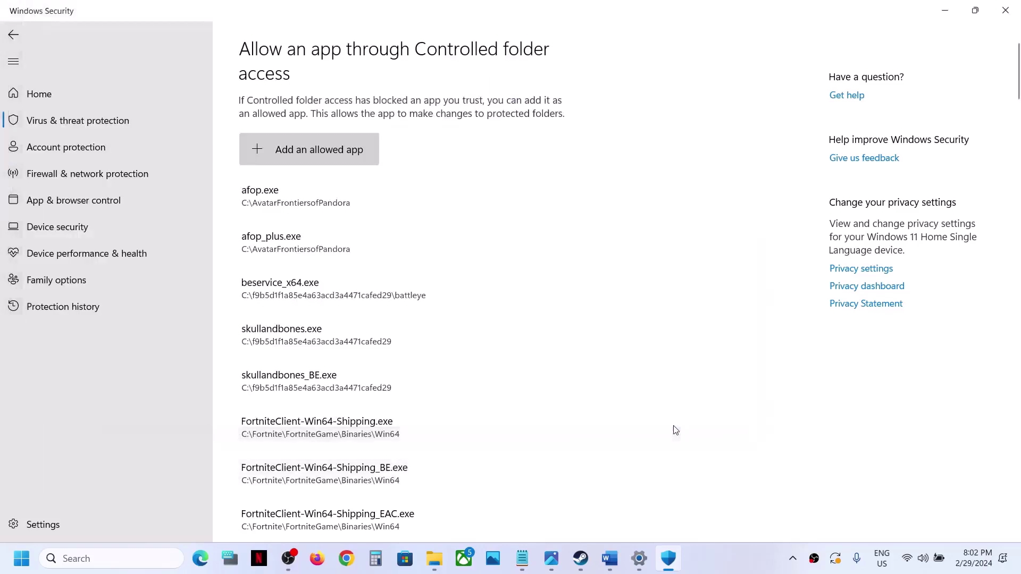
Step: Search for Control Panel and open the firewall's allowed-apps list under System and Security
click(119, 562)
text(ontrol)
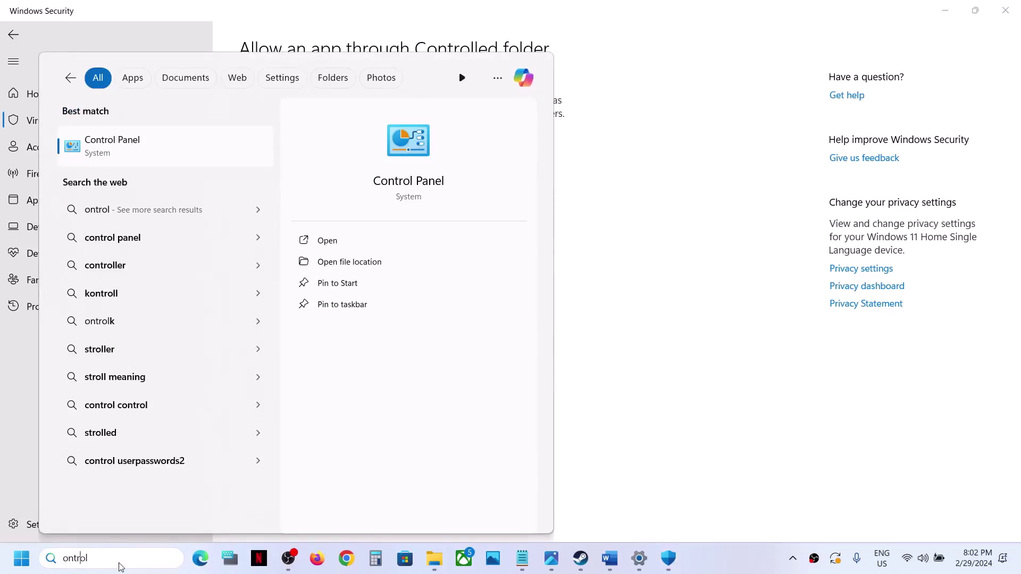
key(Home)
text(c)
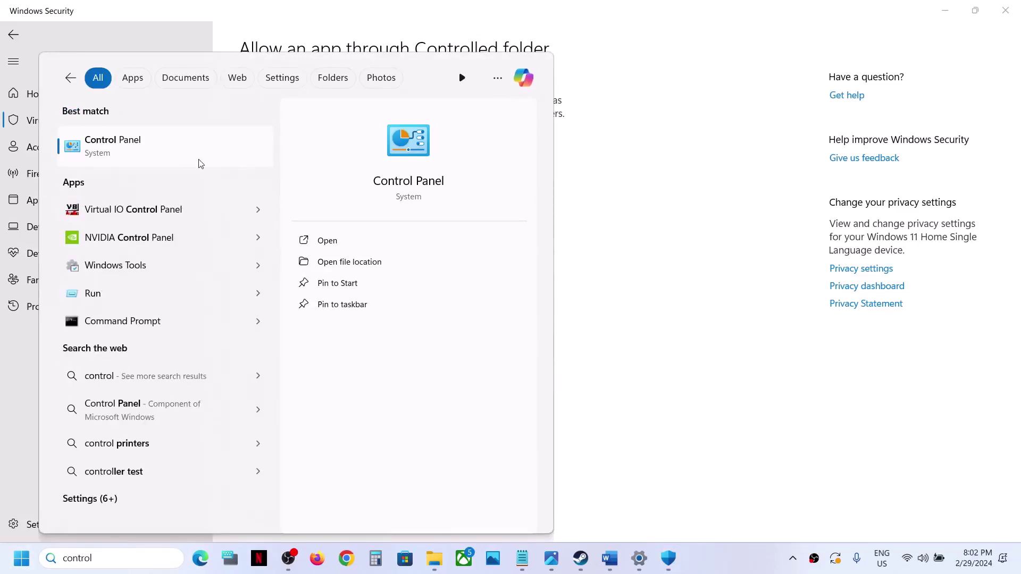
click(183, 149)
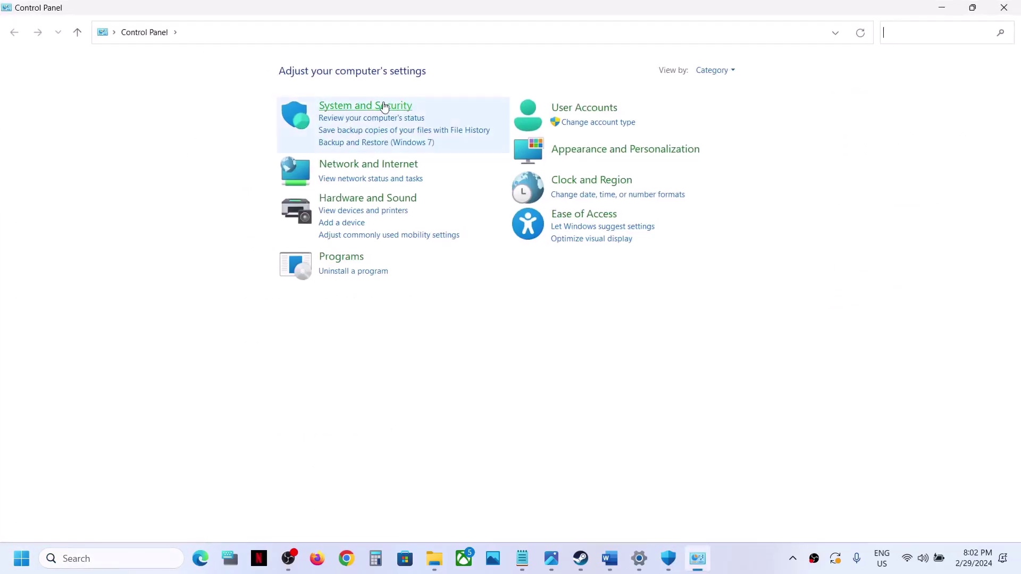
click(385, 107)
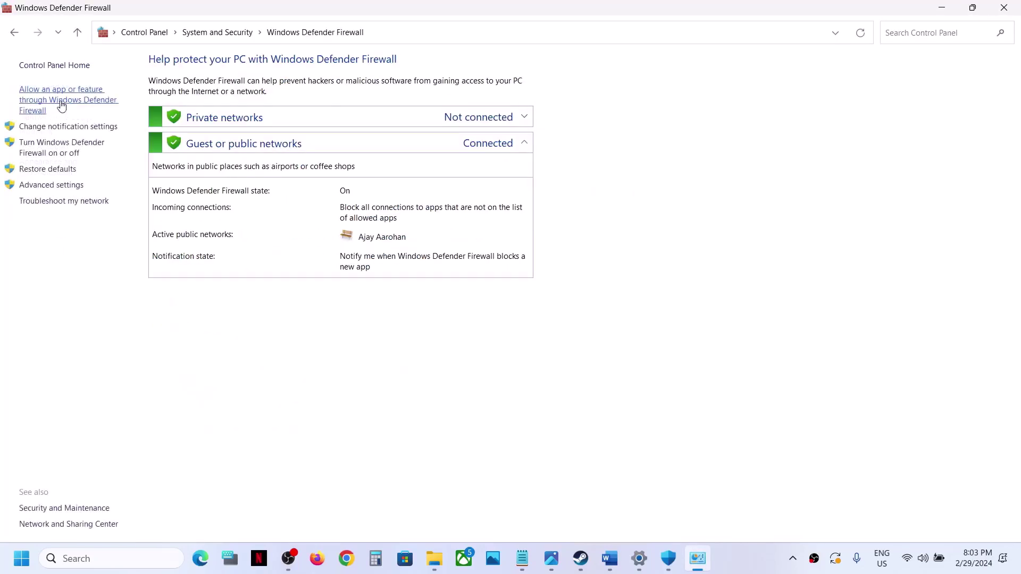
click(59, 106)
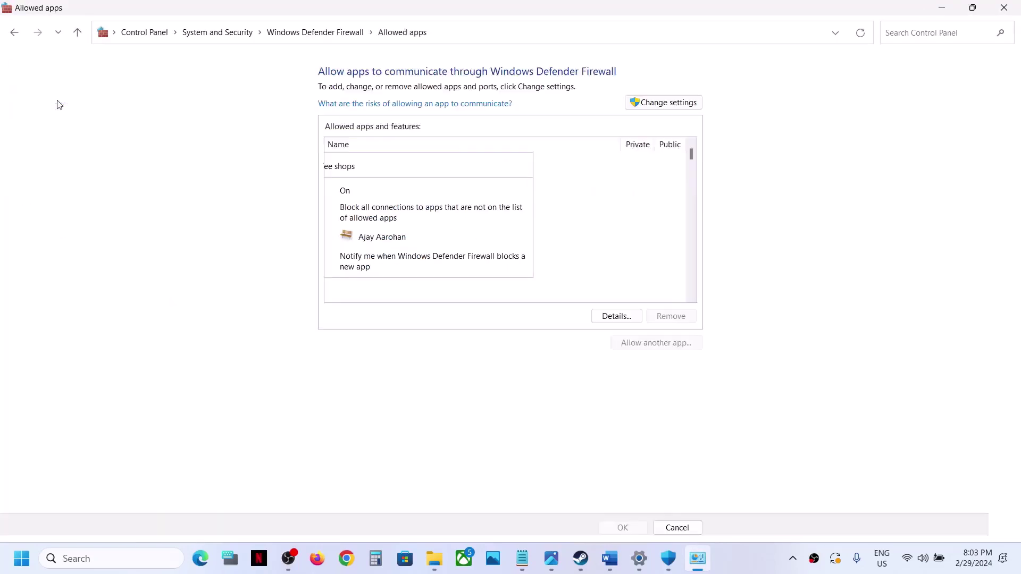
Step: Unlock the allowed apps list and start Allow another app, browsing for a program file
click(683, 100)
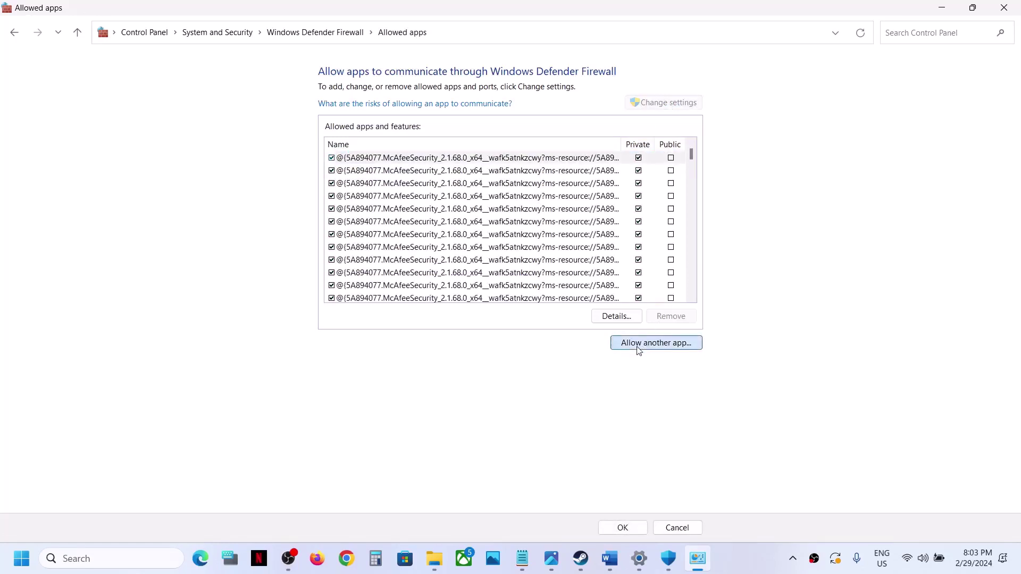
click(638, 343)
click(612, 340)
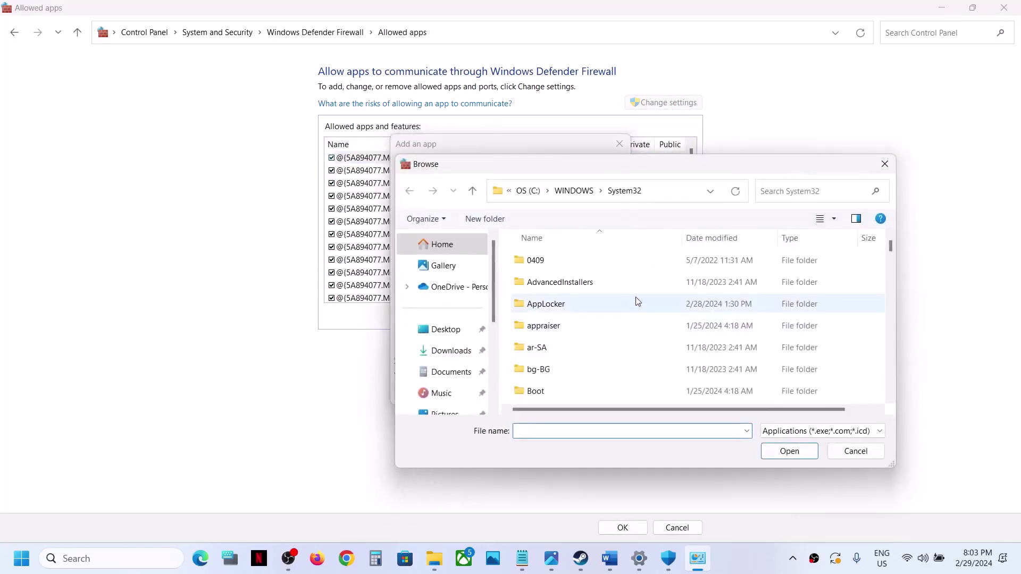
scroll(467, 367, down, 3)
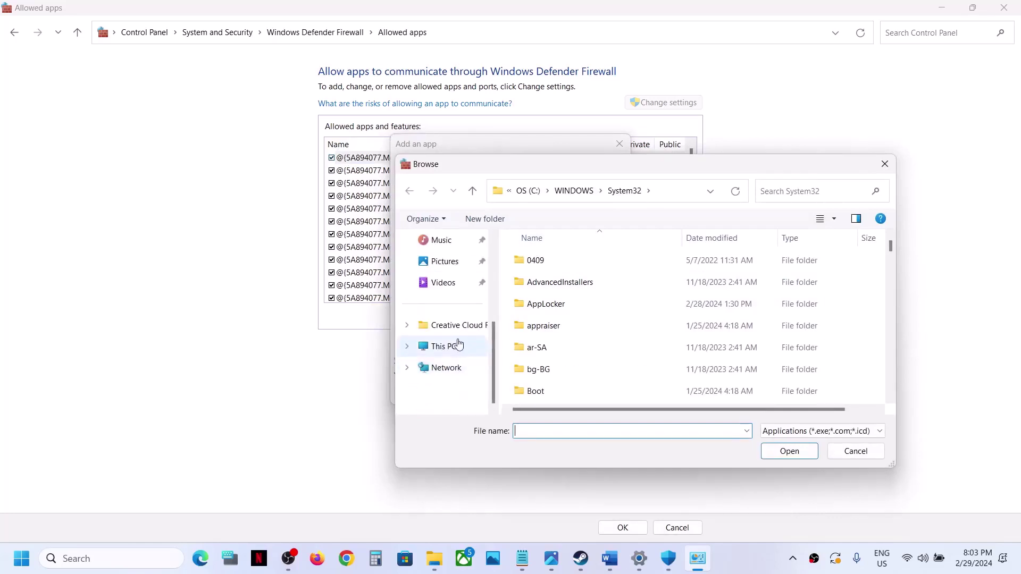
mouse_move(458, 345)
mouse_down()
mouse_move(608, 322)
mouse_move(440, 344)
mouse_up()
click(440, 344)
Step: Navigate to the Steam\steamapps\common\Balatro folder and pick the Balatro application
double_click(575, 279)
scroll(577, 284, down, 3)
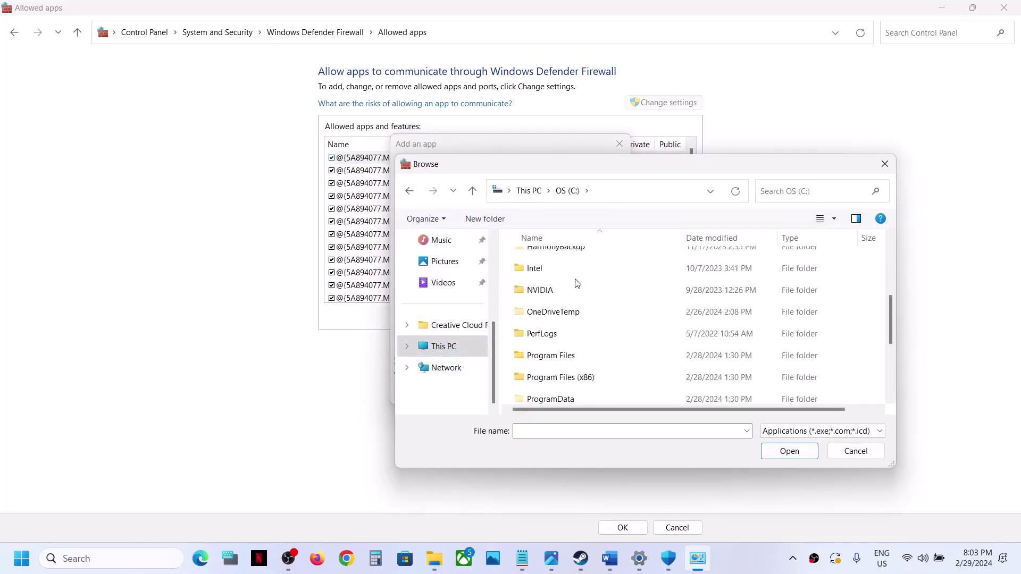
scroll(572, 282, down, 2)
double_click(571, 298)
scroll(571, 299, down, 5)
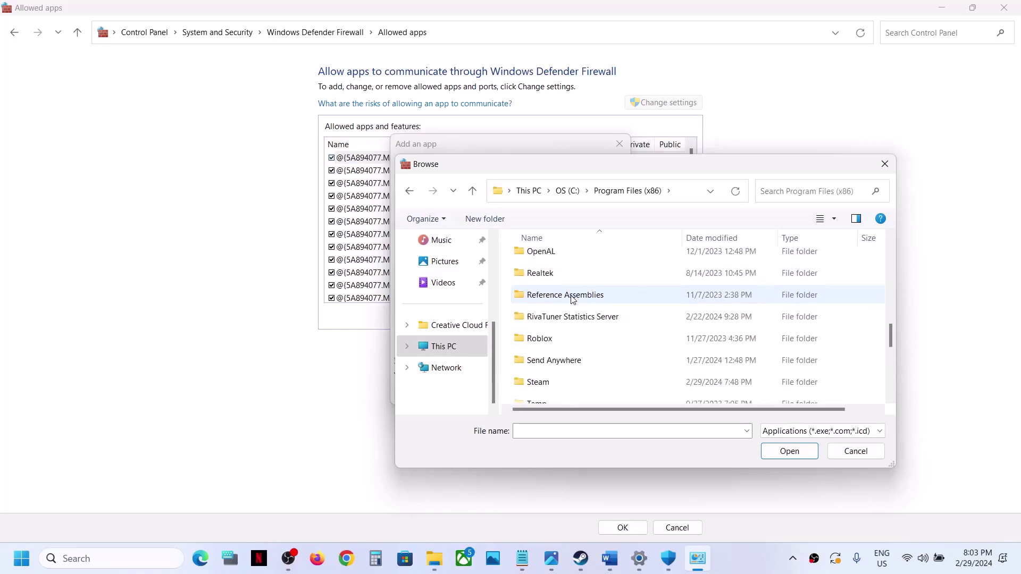
scroll(571, 297, down, 2)
double_click(550, 326)
scroll(551, 330, down, 5)
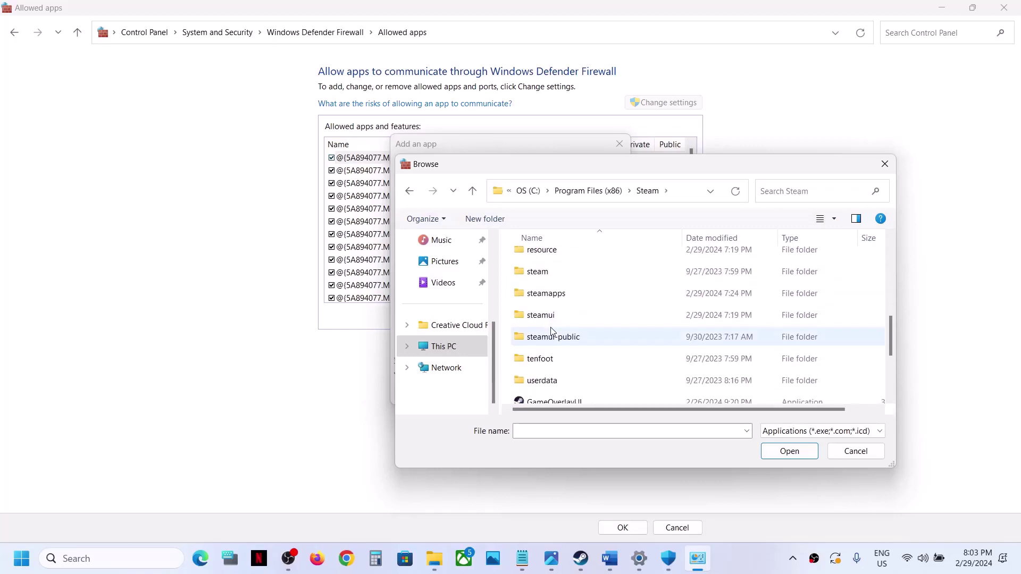
double_click(553, 294)
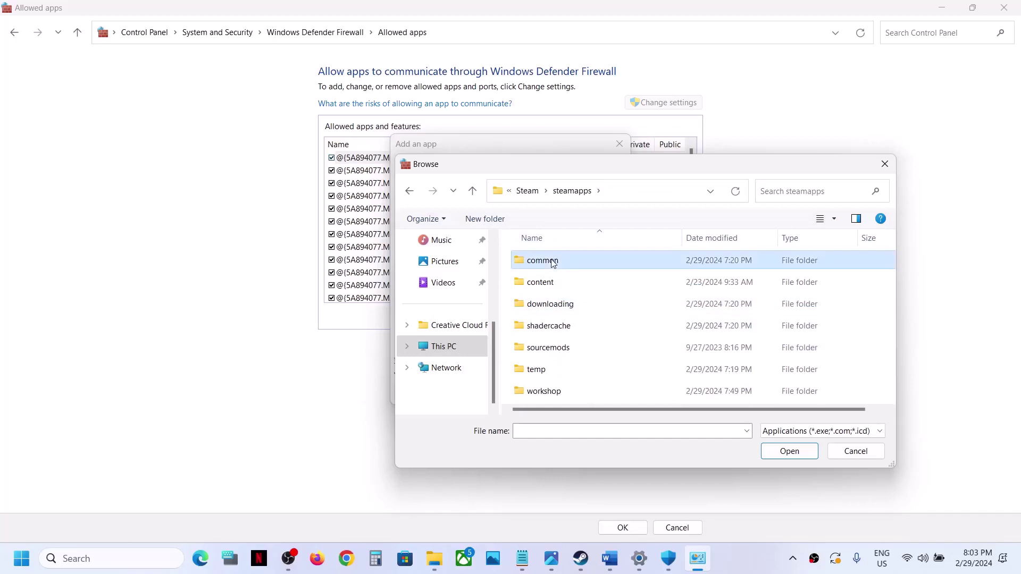
double_click(553, 261)
double_click(554, 261)
click(553, 261)
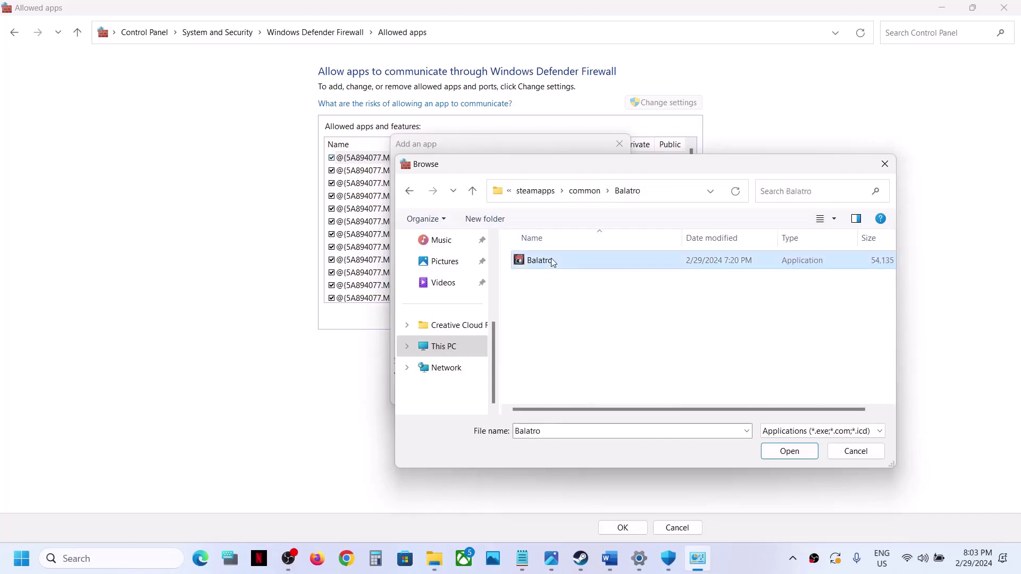
click(788, 451)
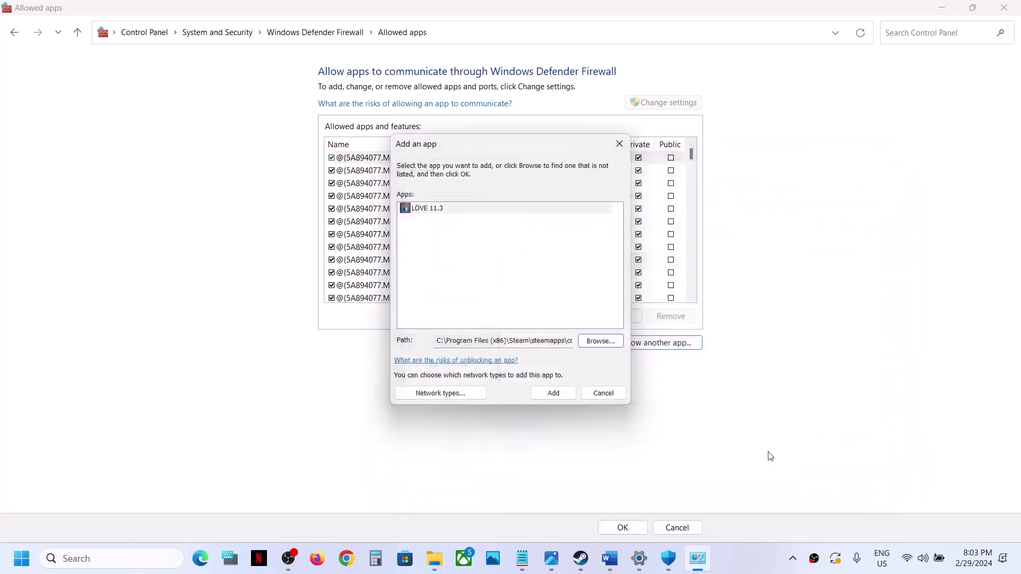
Step: Try adding LÖVE 11.3, dismiss the already-listed error, cancel, and close the firewall window
click(554, 395)
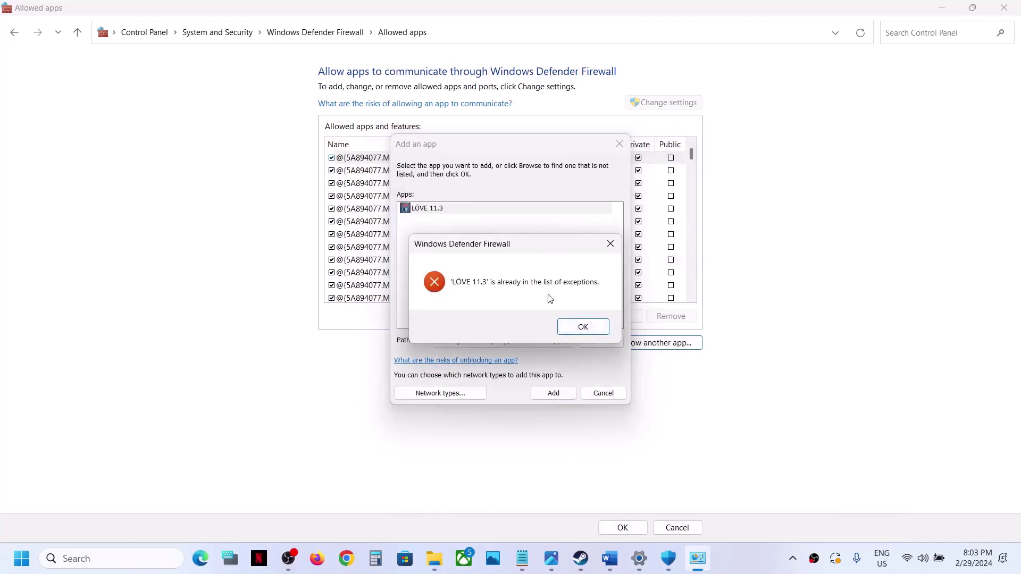
click(584, 326)
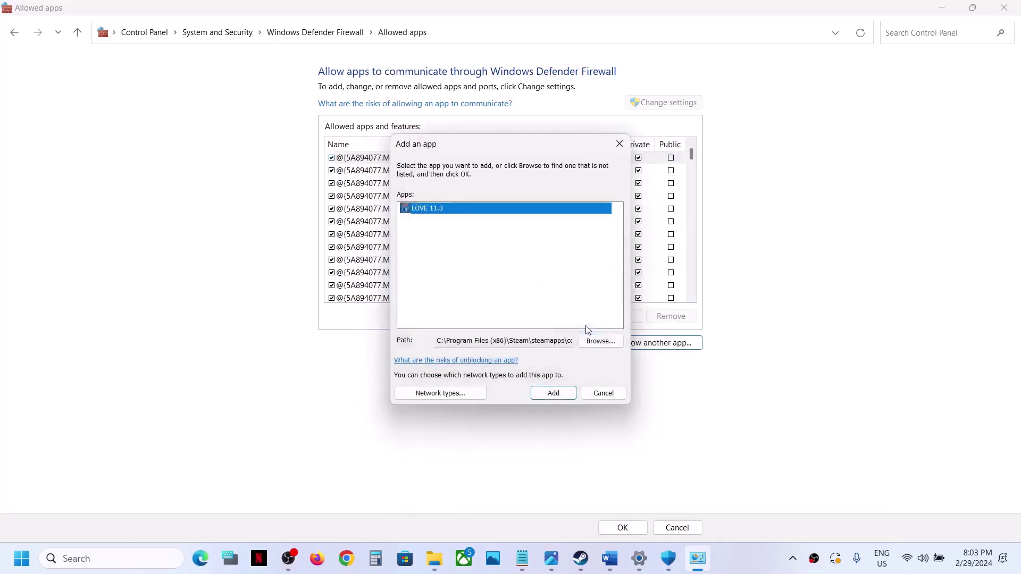
click(614, 394)
click(1005, 8)
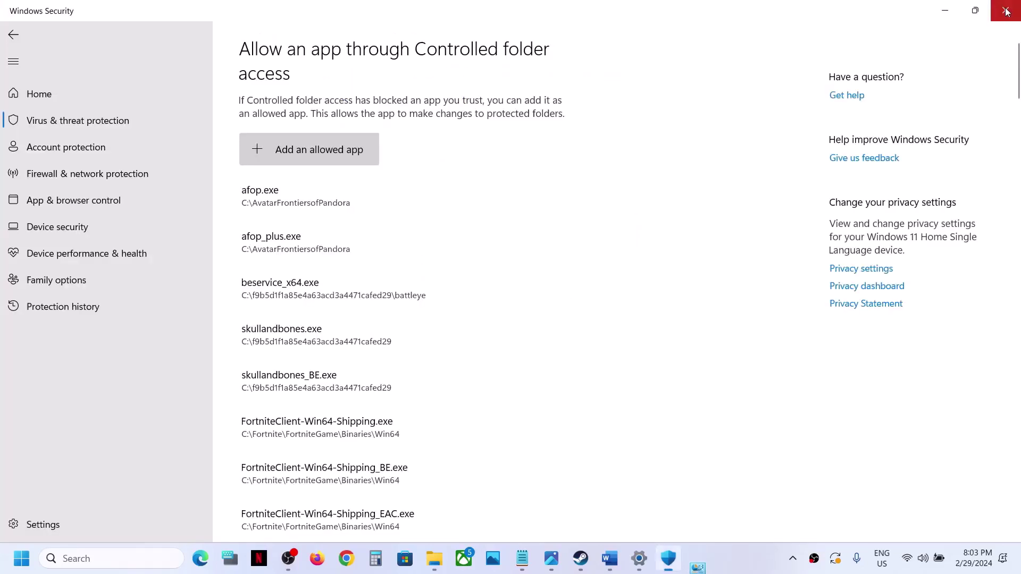
Step: Close Windows Security and Settings, then read the next instruction in the Word guide
click(1006, 10)
click(1006, 10)
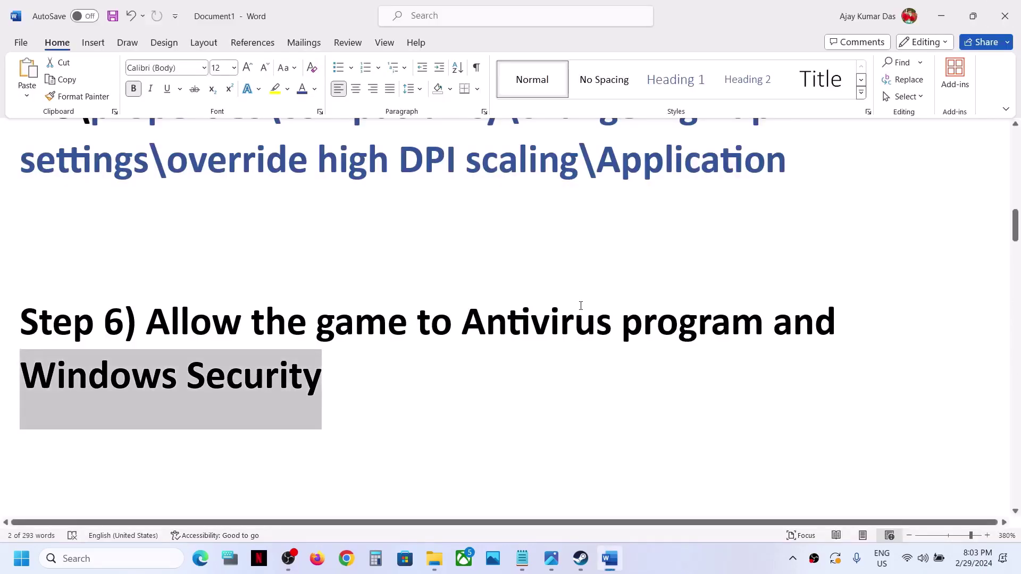
click(581, 558)
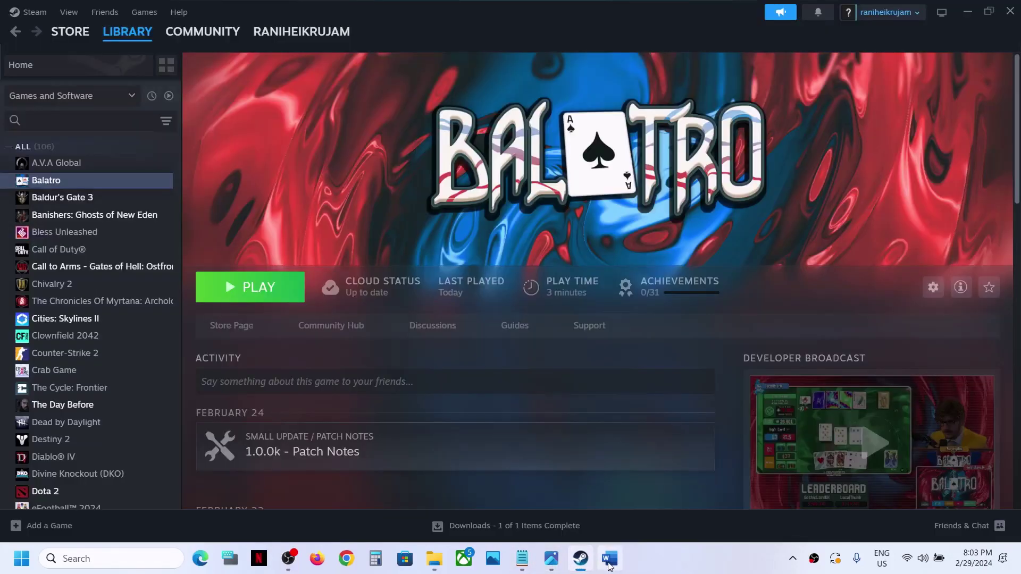
click(610, 562)
scroll(325, 325, down, 5)
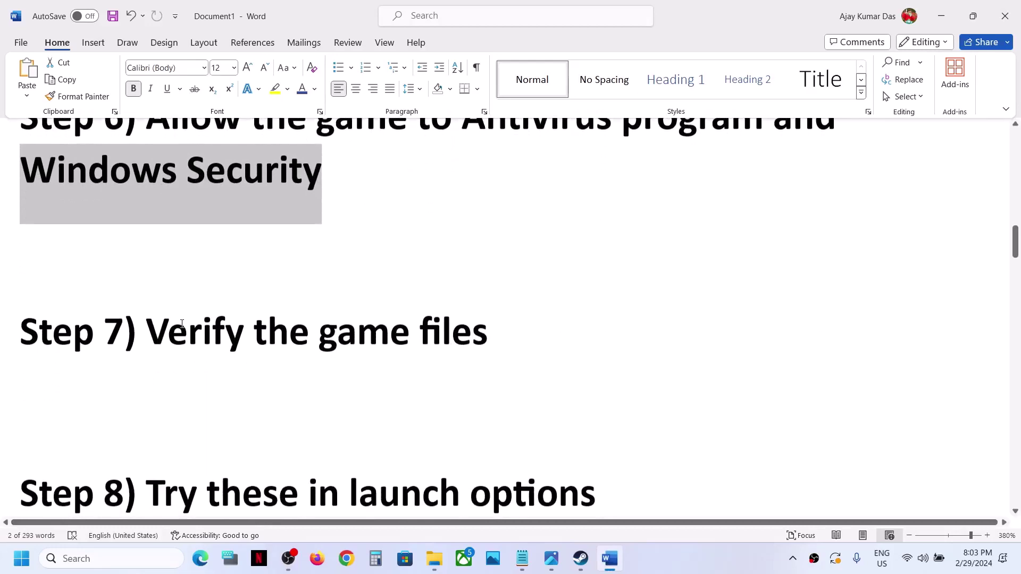
drag(148, 332, 587, 363)
Step: Run Verify integrity of game files for Balatro from its Installed Files properties in Steam
click(580, 558)
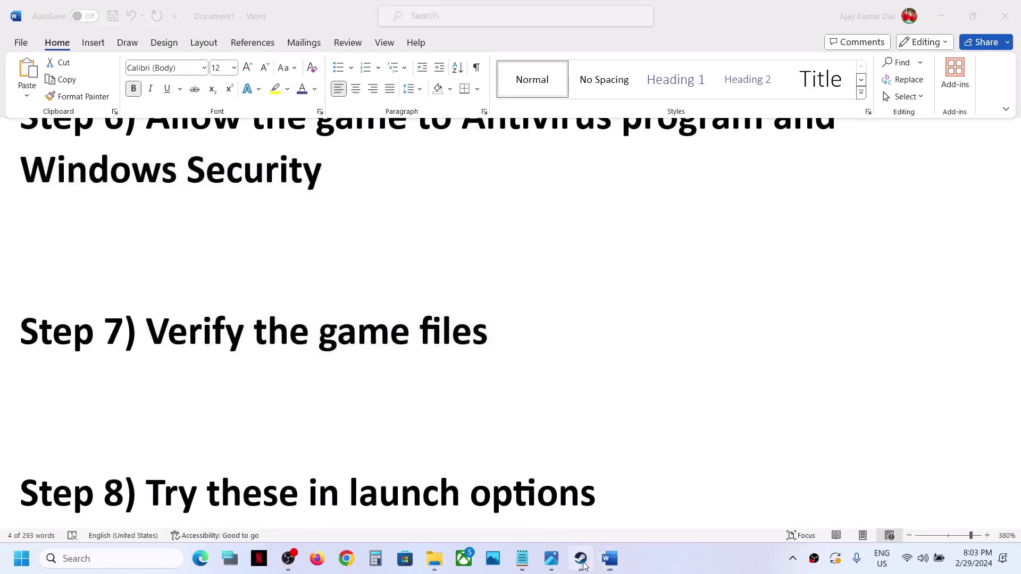
right_click(116, 179)
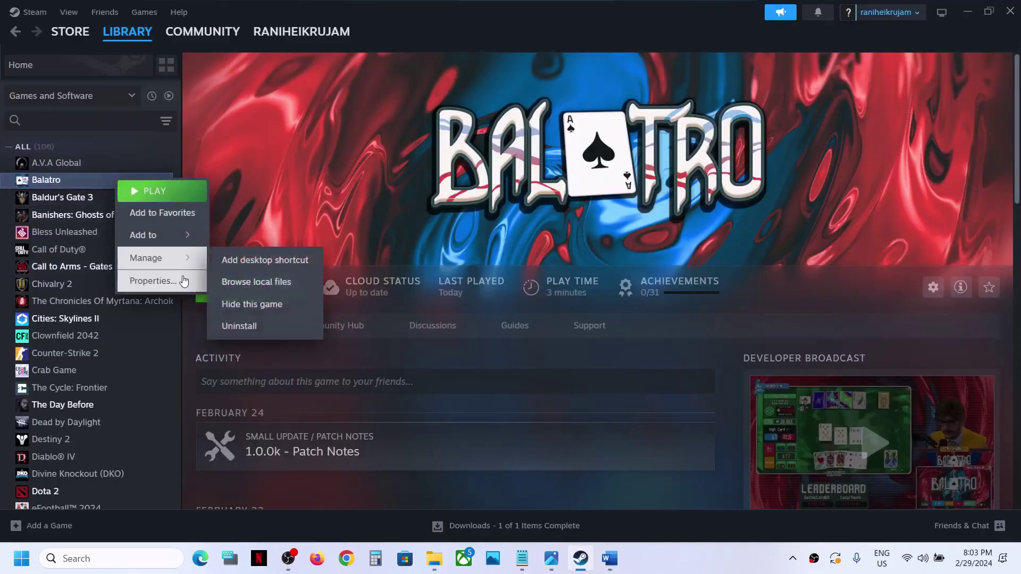
click(173, 279)
click(284, 183)
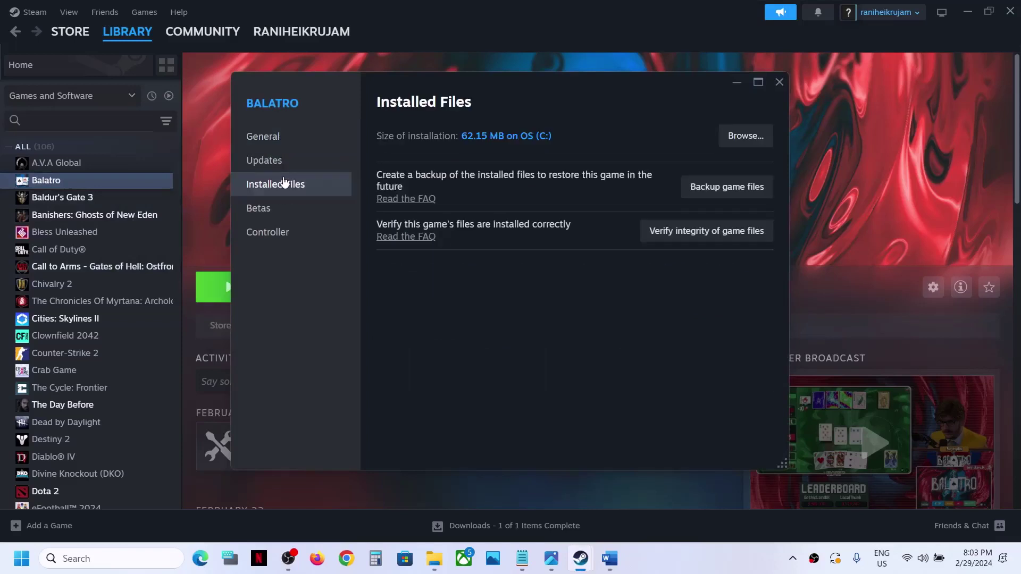
click(713, 233)
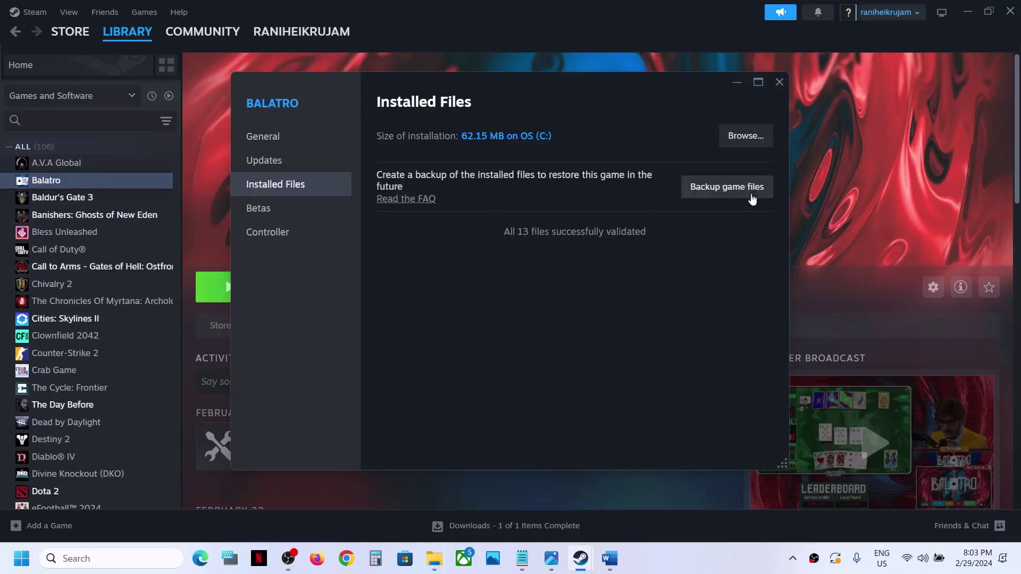
click(779, 83)
click(609, 558)
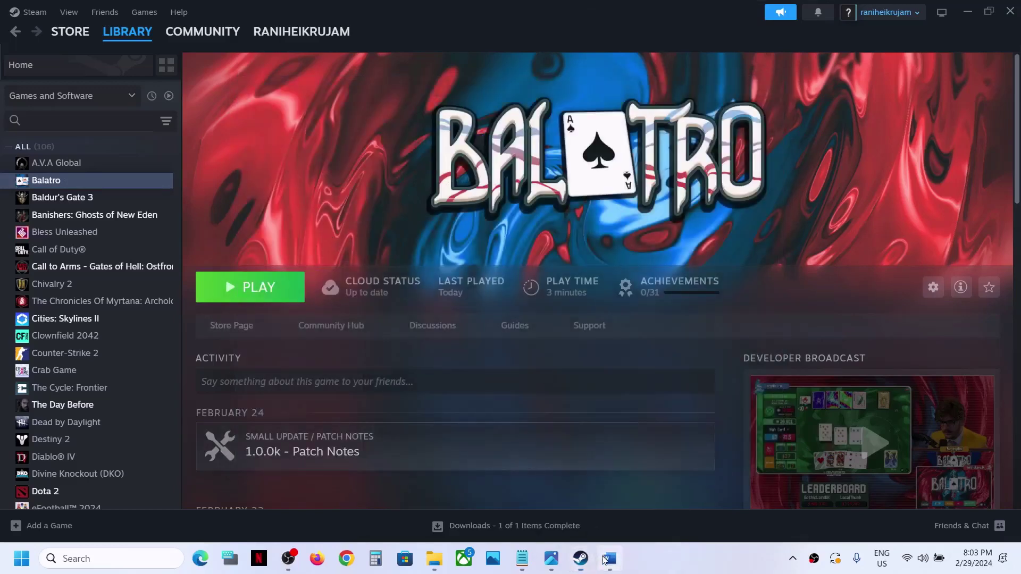
Step: Read the launch-options step, then set Balatro's Steam launch options to -dx11
scroll(391, 363, down, 1)
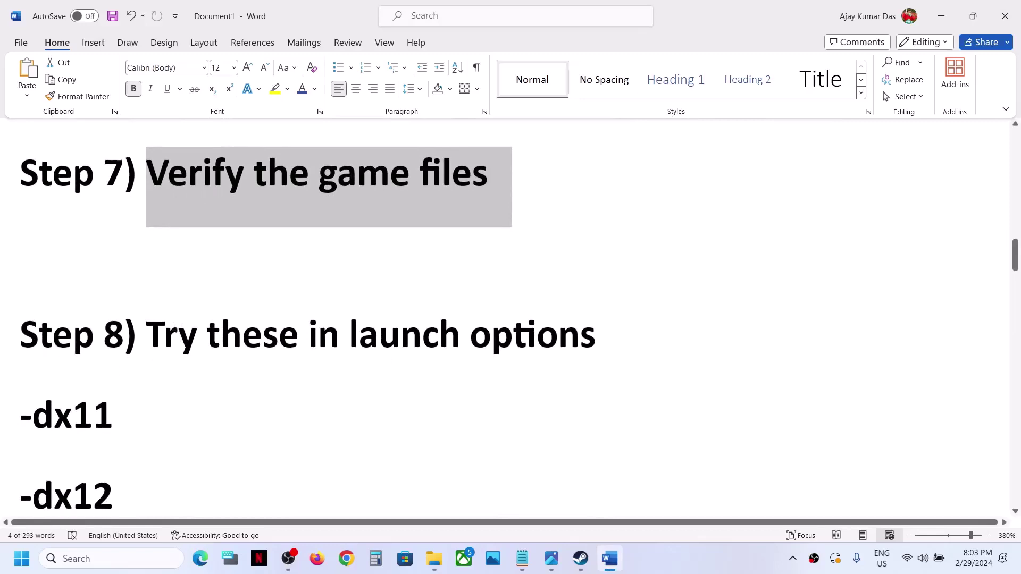
drag(154, 335, 294, 424)
click(941, 16)
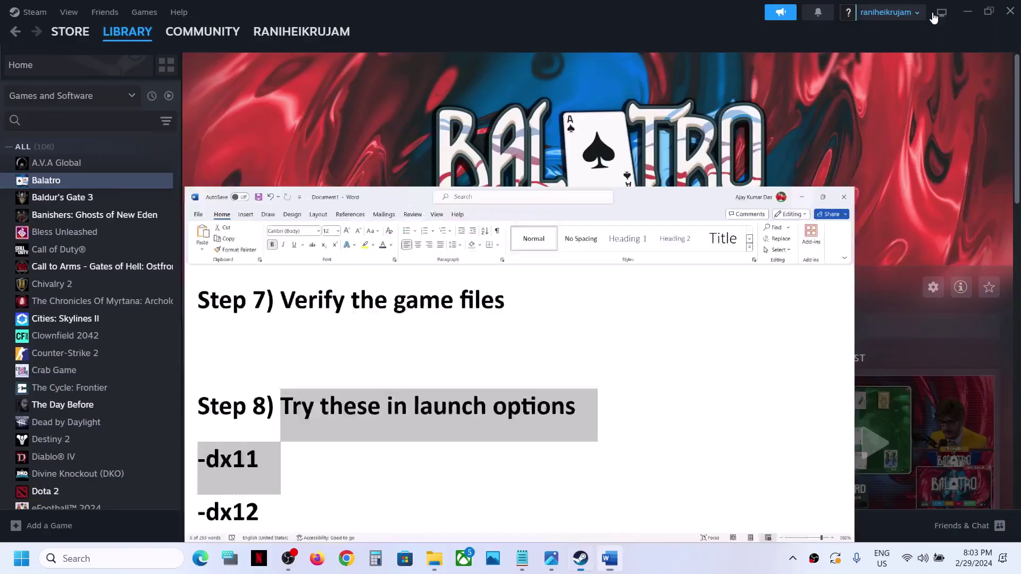
right_click(131, 184)
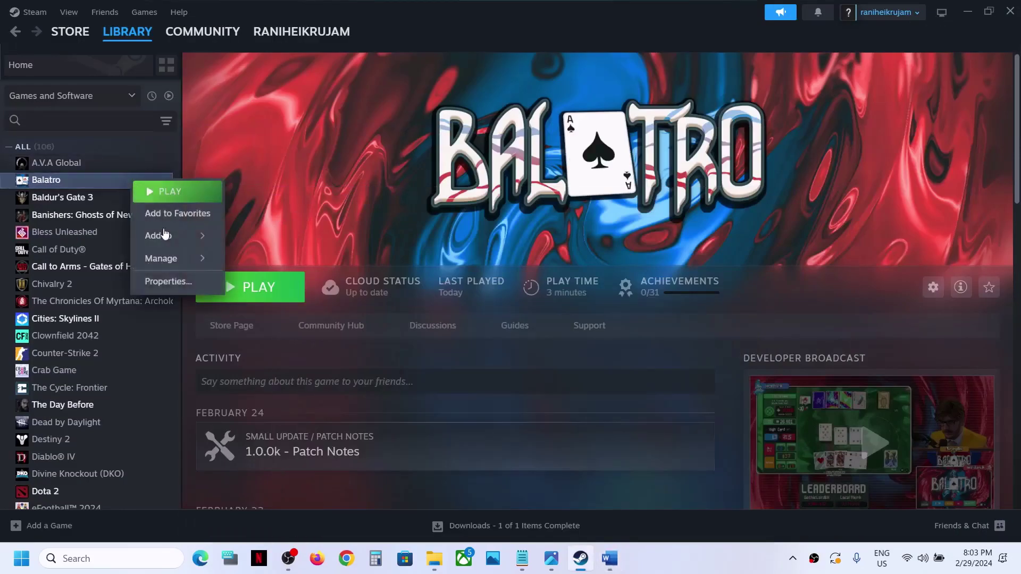
click(164, 276)
click(406, 373)
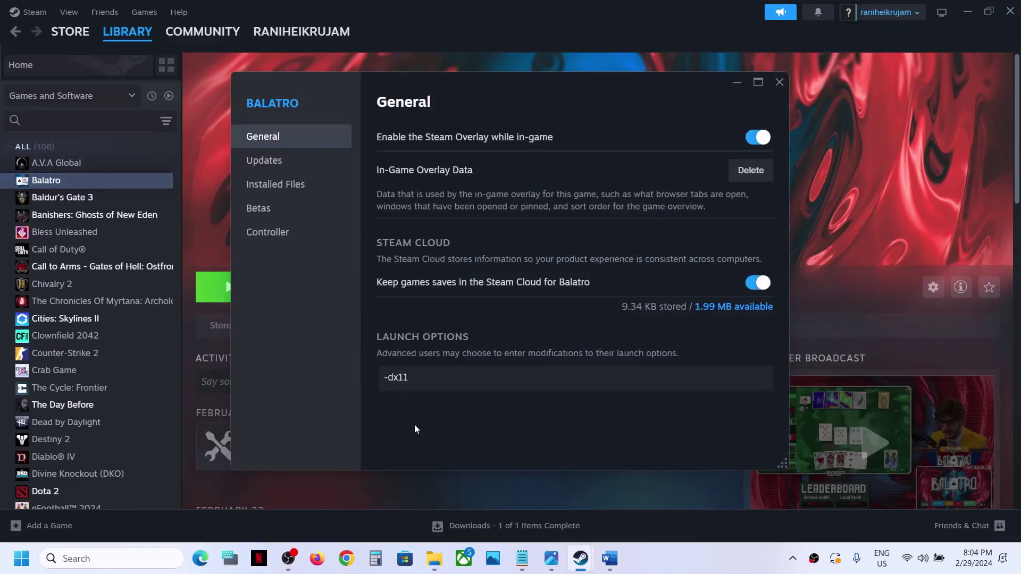
click(779, 82)
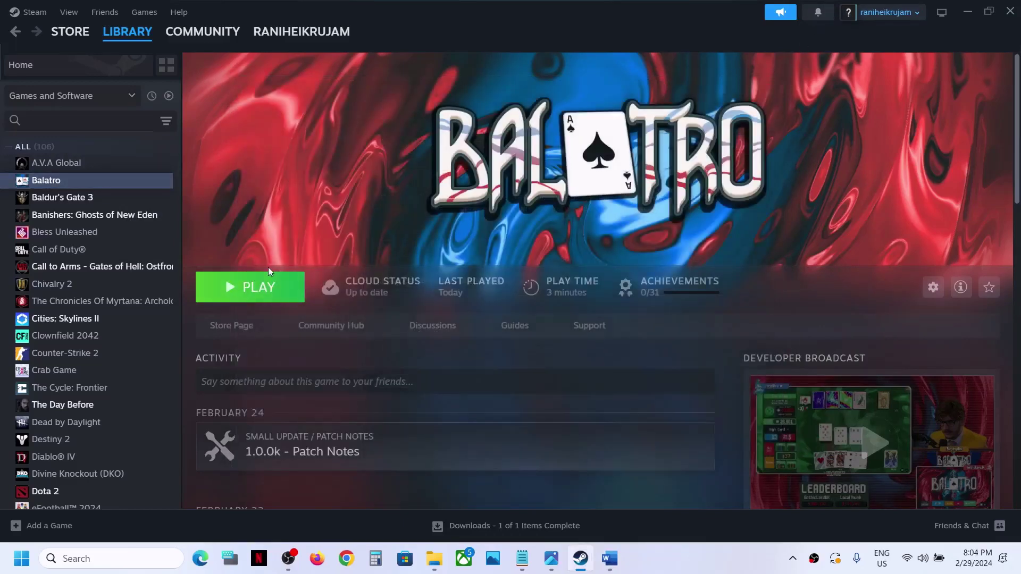
Step: Change Balatro's launch options to -dx12
right_click(100, 181)
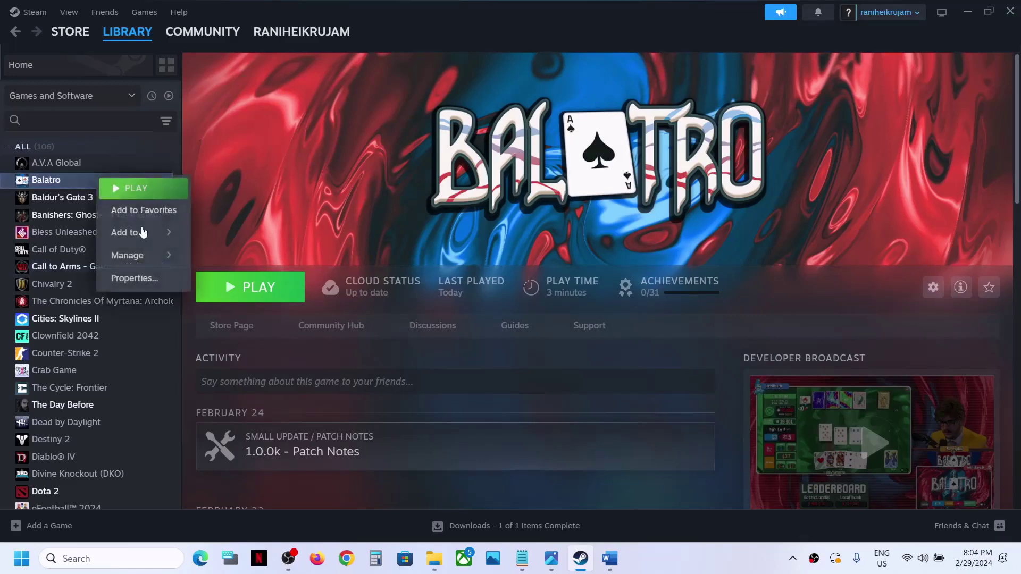
click(153, 285)
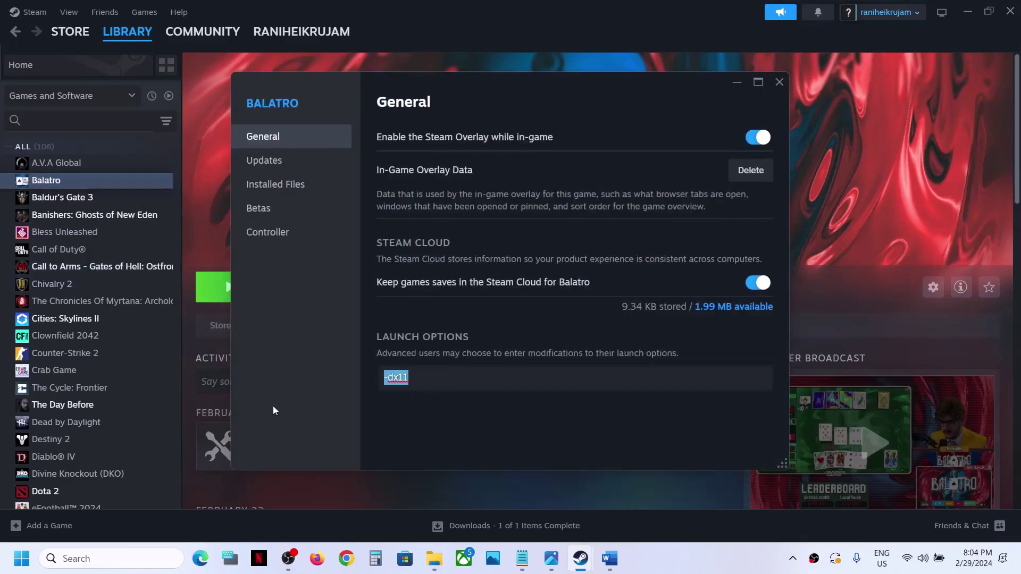
text(x12)
click(404, 412)
click(780, 82)
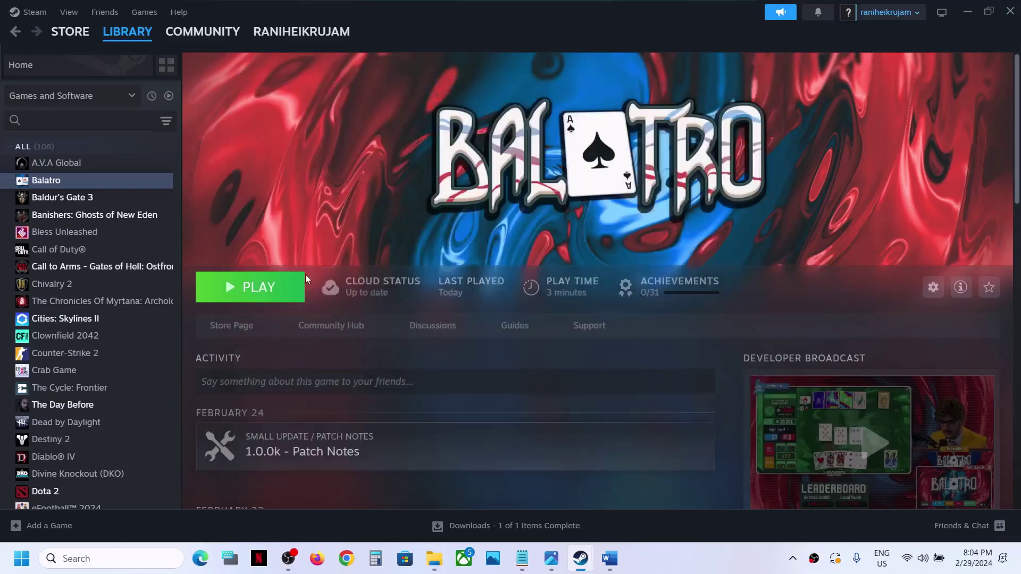
Step: Clear Balatro's launch options so the field is left empty
right_click(95, 180)
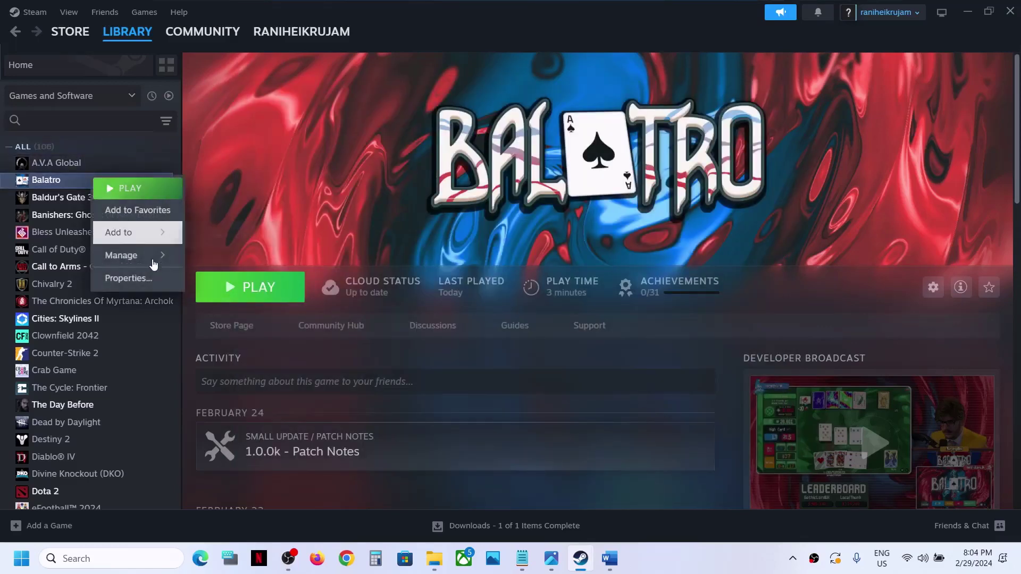
click(152, 272)
key(ctrl+a)
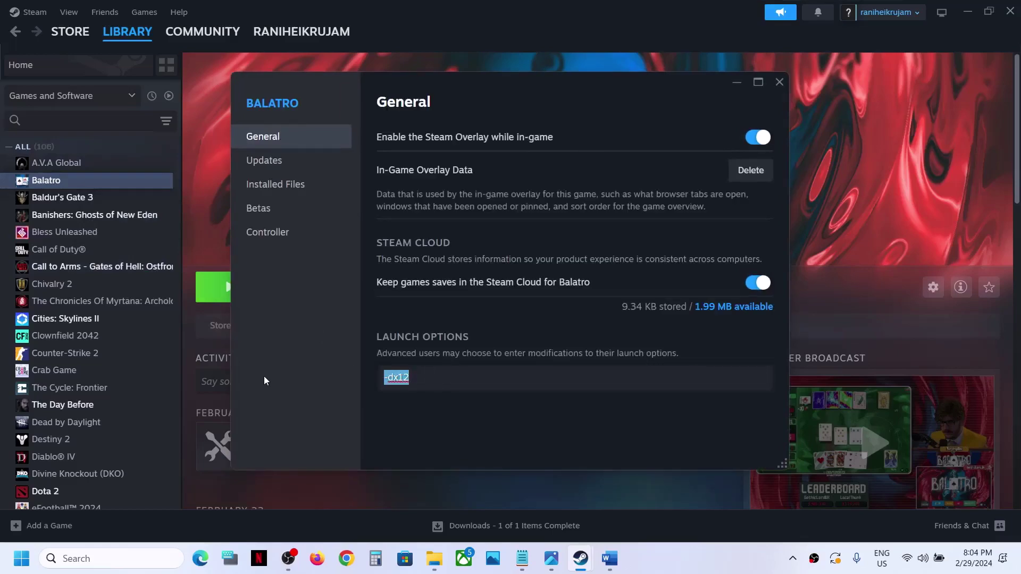
key(BackSpace)
click(343, 388)
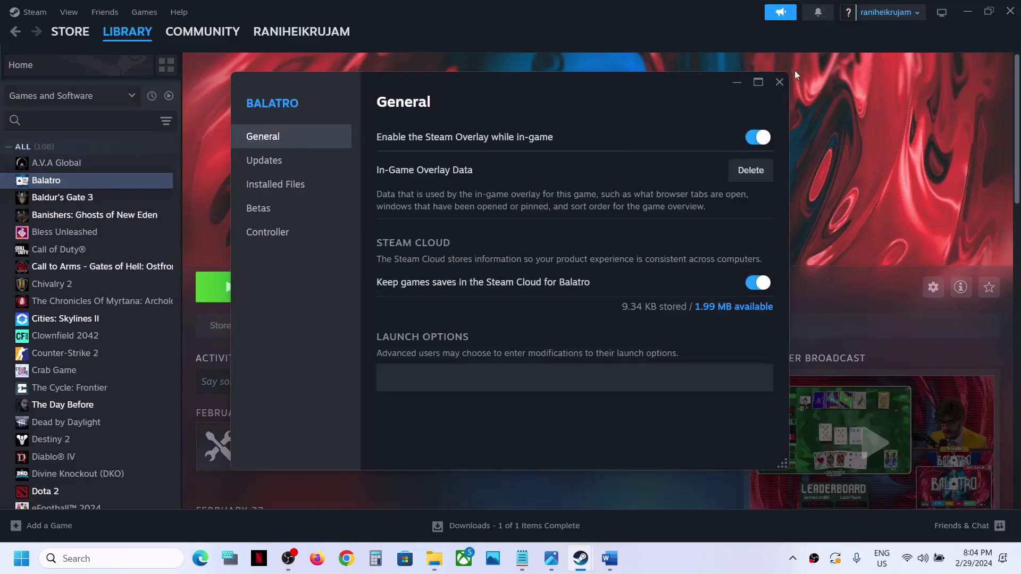
click(779, 82)
click(616, 566)
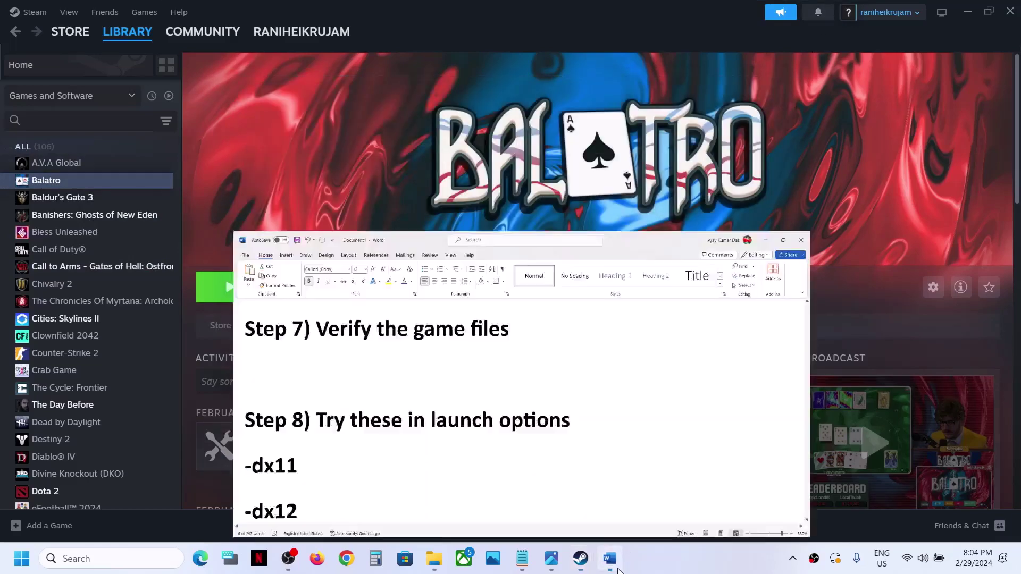
Step: Read Step 9, then browse File Explorer to the C:\Users profile folder
scroll(351, 350, down, 5)
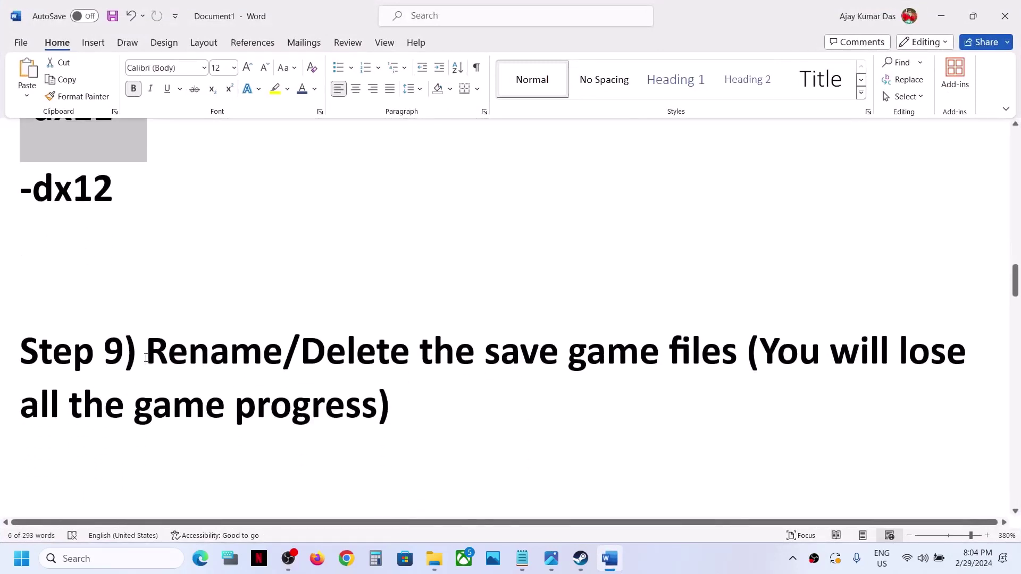
drag(145, 357, 435, 410)
click(409, 416)
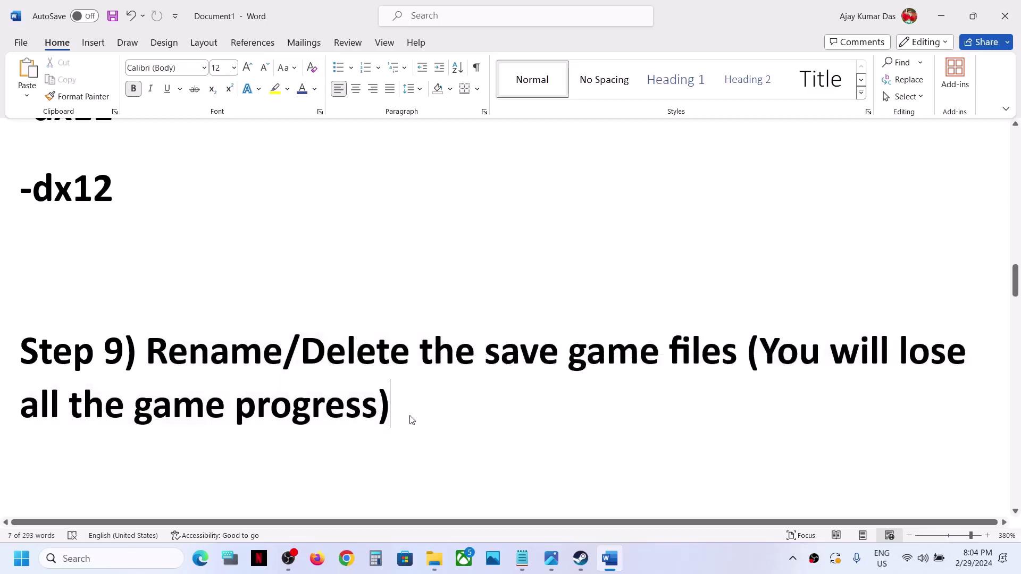
click(439, 568)
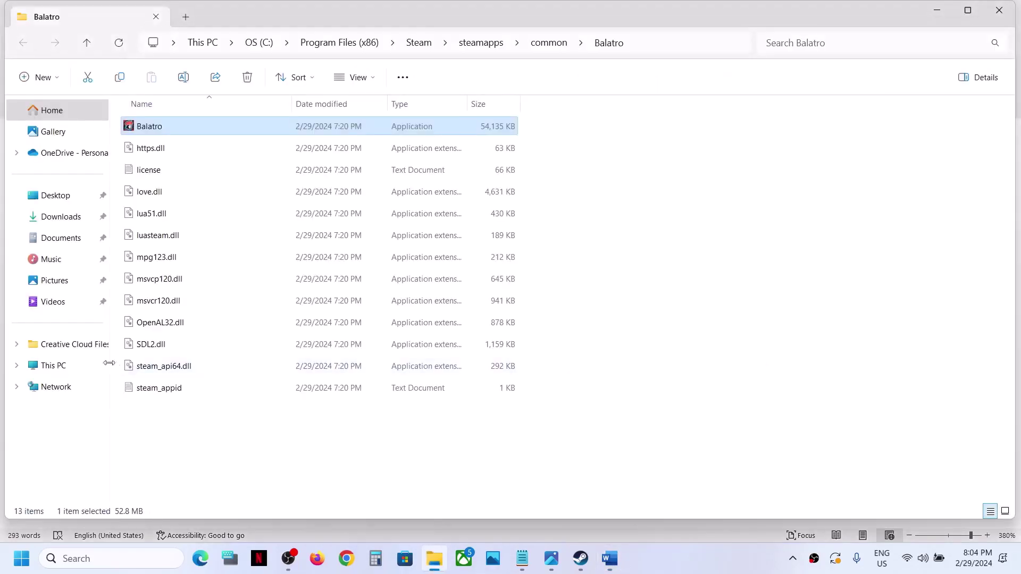
click(71, 366)
double_click(180, 137)
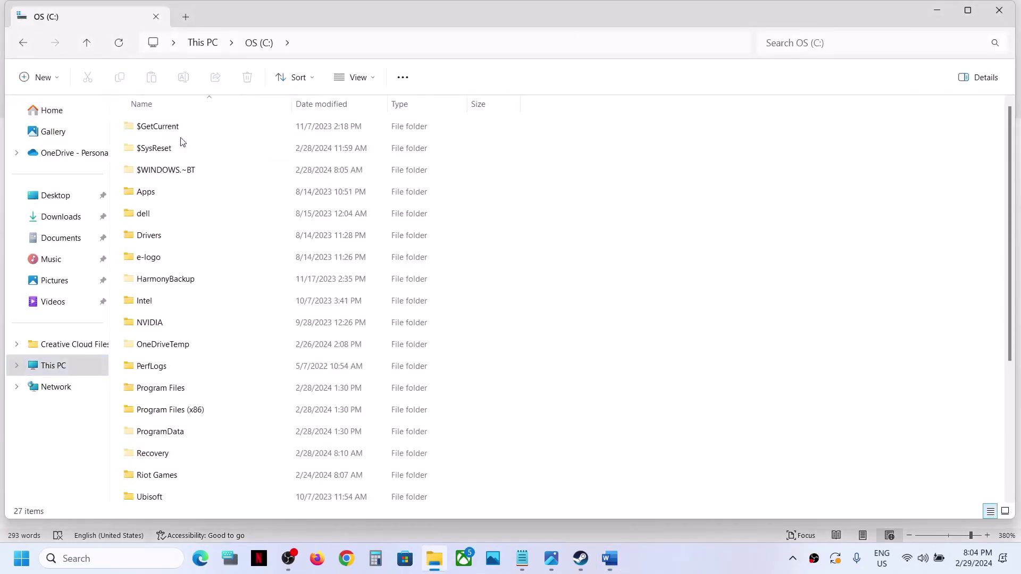
scroll(186, 307, down, 3)
double_click(159, 343)
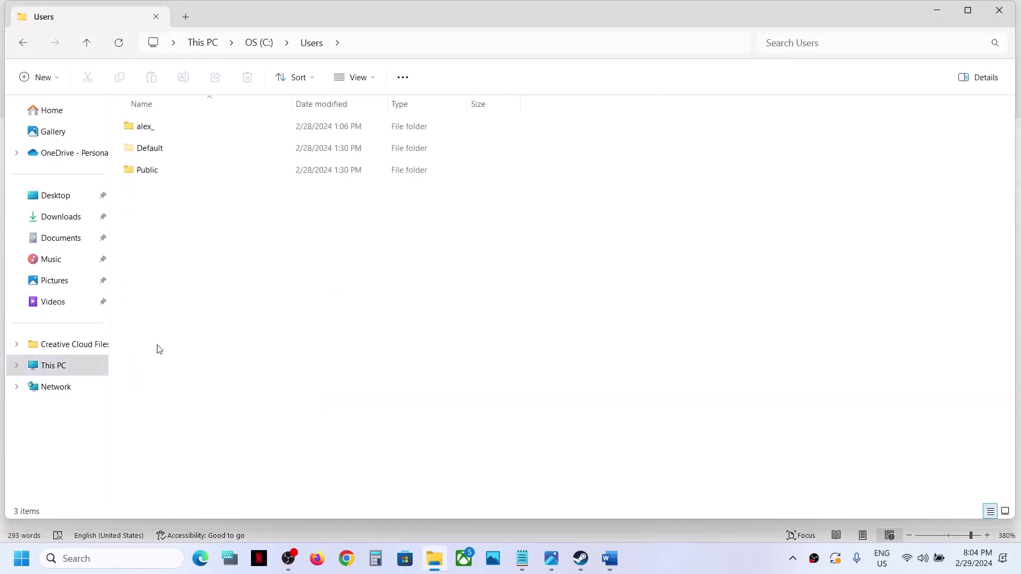
double_click(192, 127)
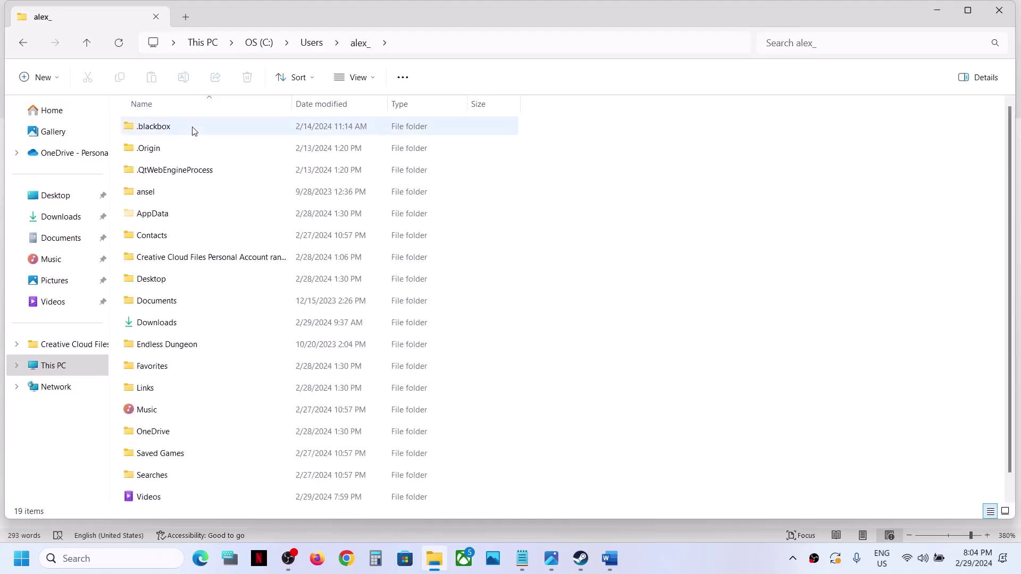
Step: Open AppData\Roaming, check the Balatro save folder's 1 subfolder, and return to Roaming
click(172, 214)
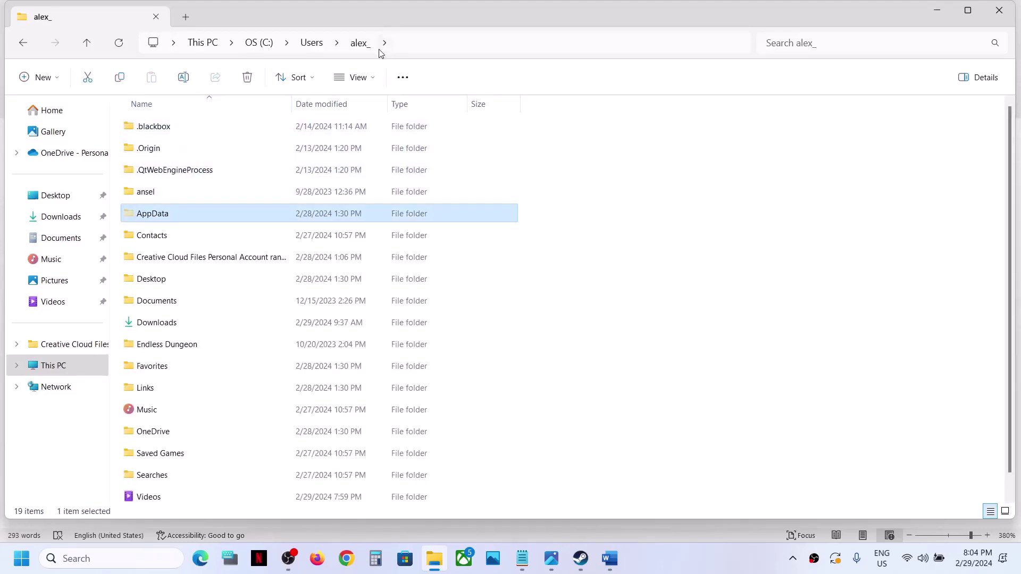
click(378, 85)
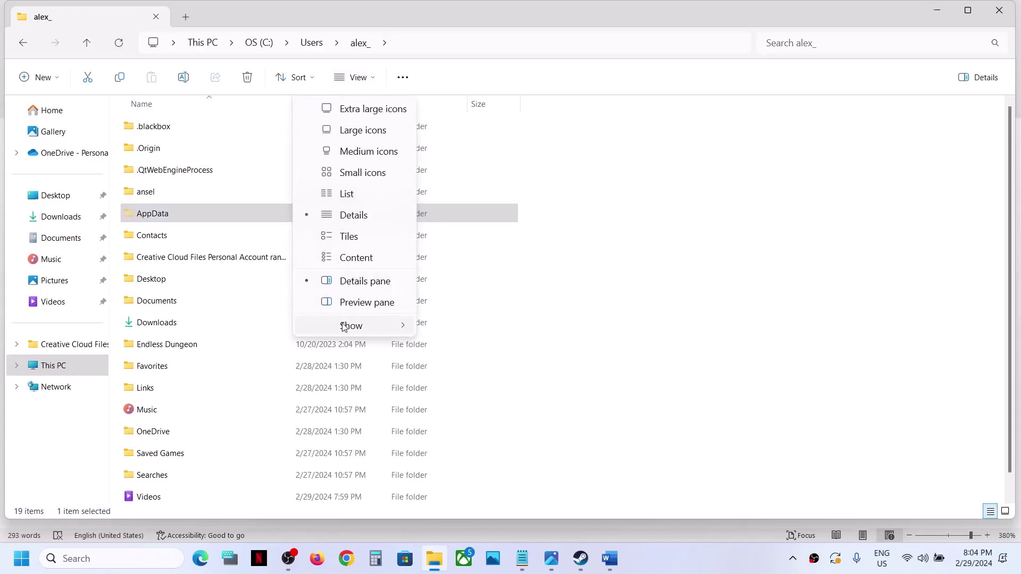
mouse_move(349, 325)
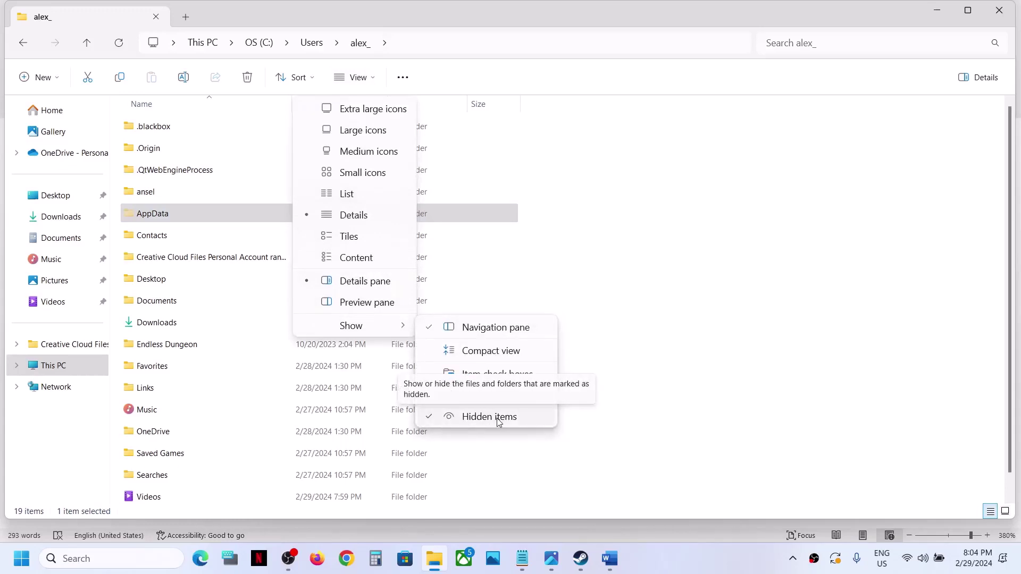
click(159, 212)
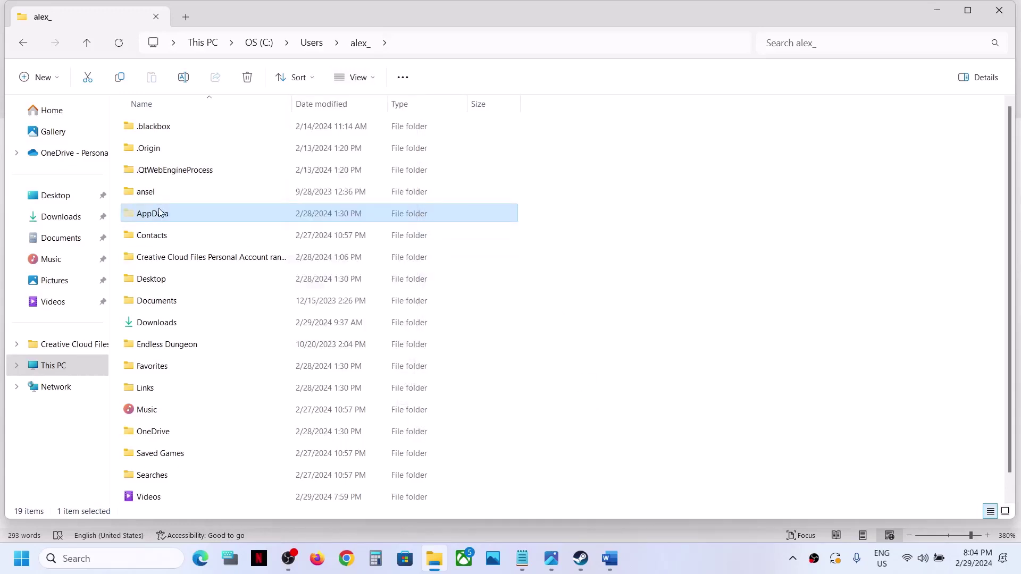
double_click(159, 213)
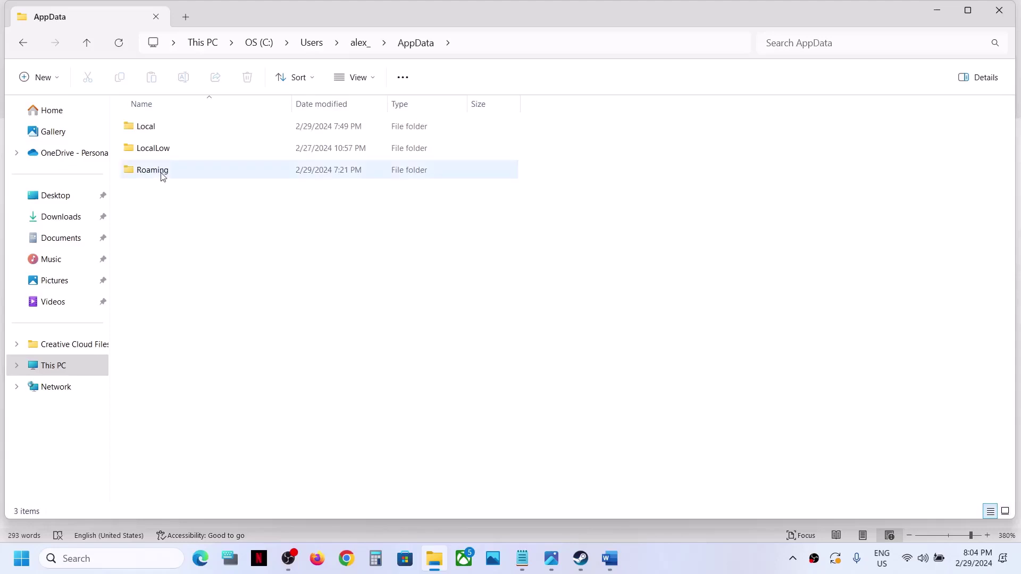
double_click(163, 175)
click(154, 128)
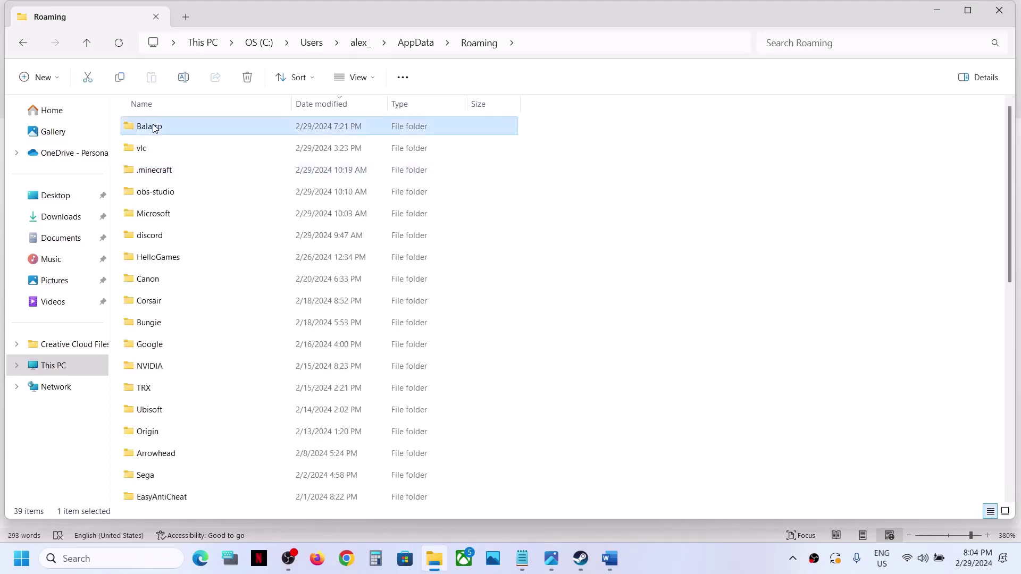
double_click(183, 126)
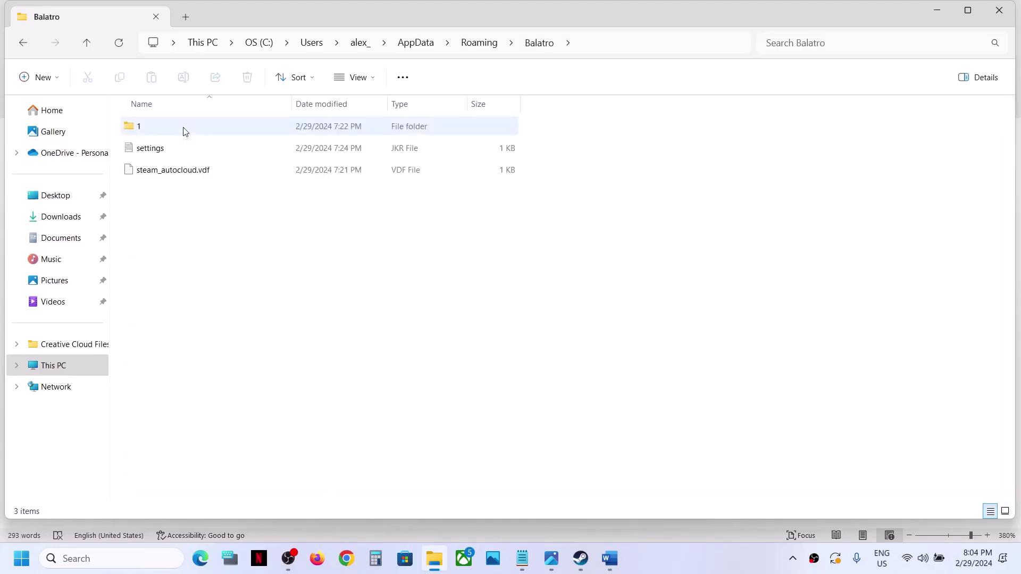
double_click(179, 131)
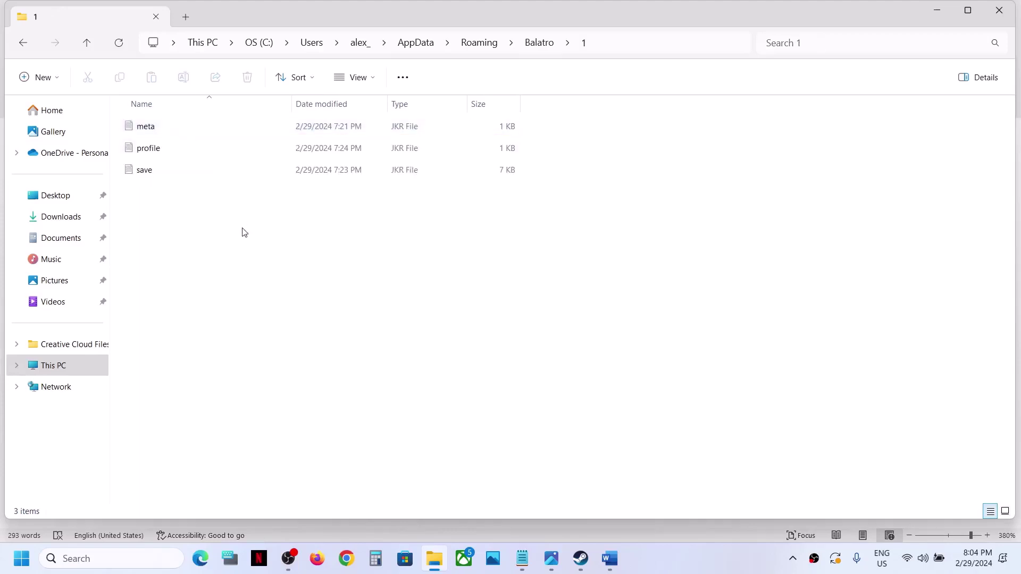
click(87, 41)
click(87, 41)
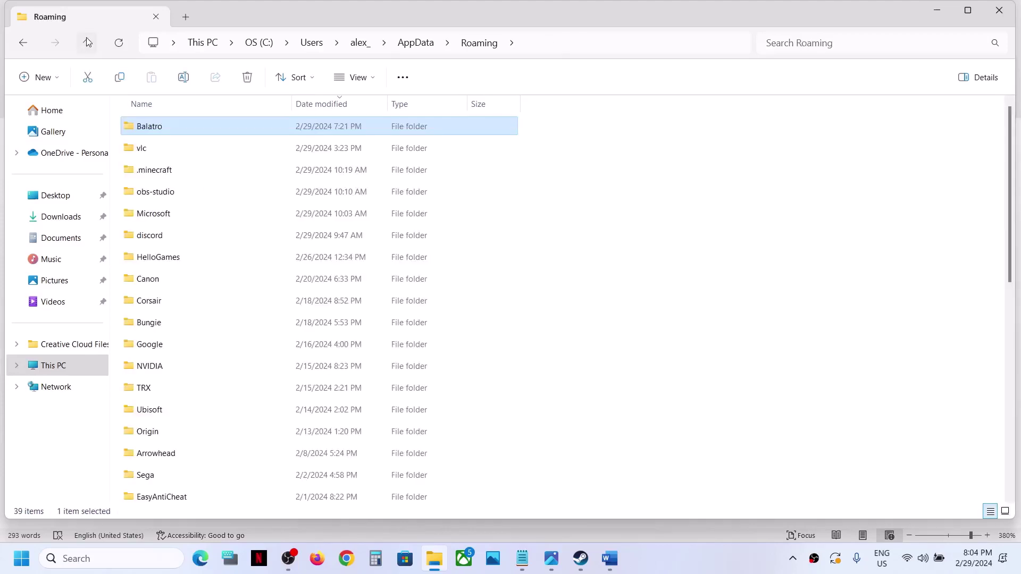
Step: Rename the Balatro save folder in Roaming to Balatro.old
right_click(180, 121)
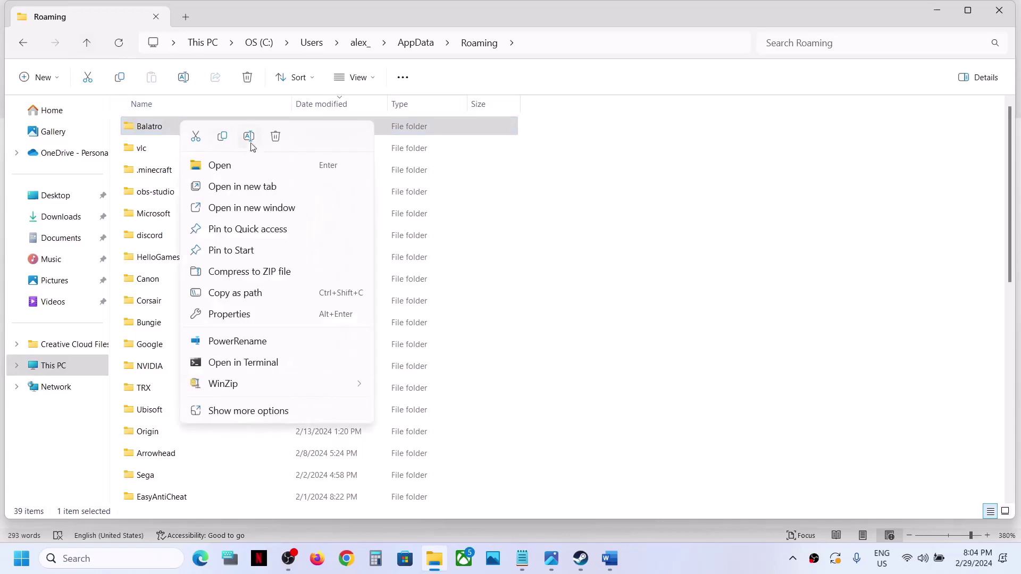
click(249, 137)
click(179, 124)
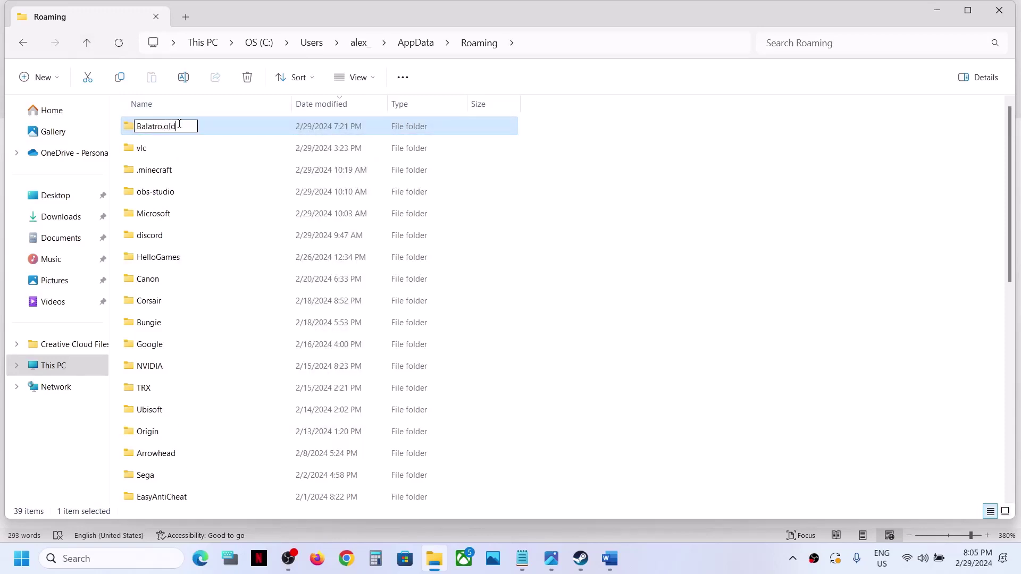
key(Return)
click(468, 198)
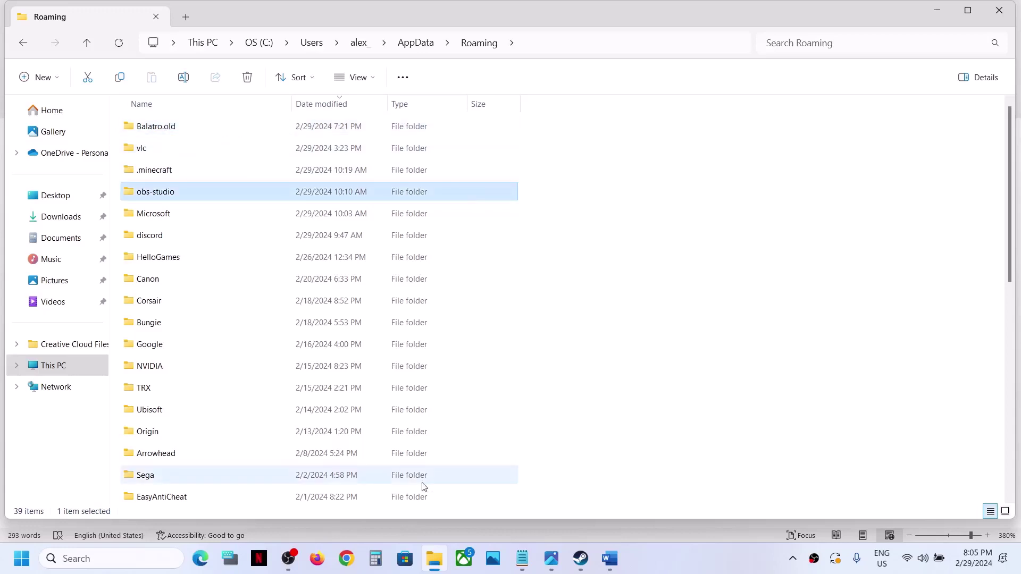
Step: Check the guide, confirm the Balatro.old folder without deleting it, and close File Explorer
click(610, 567)
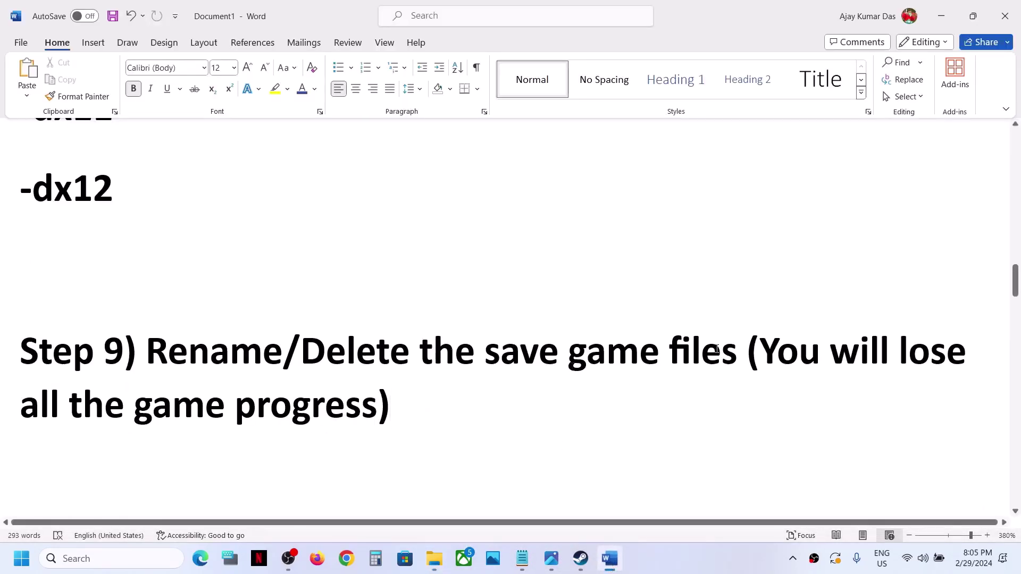
drag(754, 351, 770, 352)
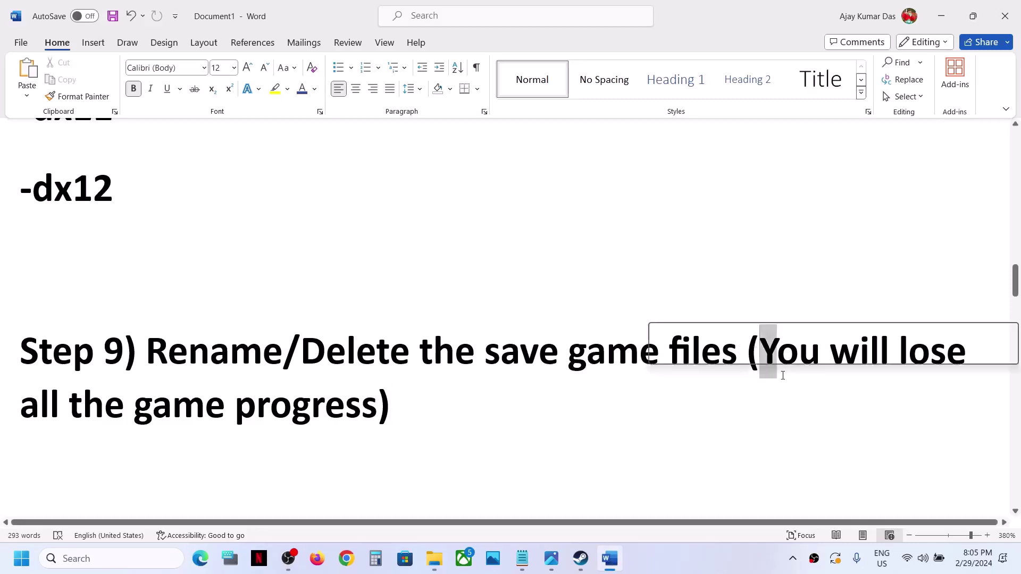
click(937, 18)
click(163, 126)
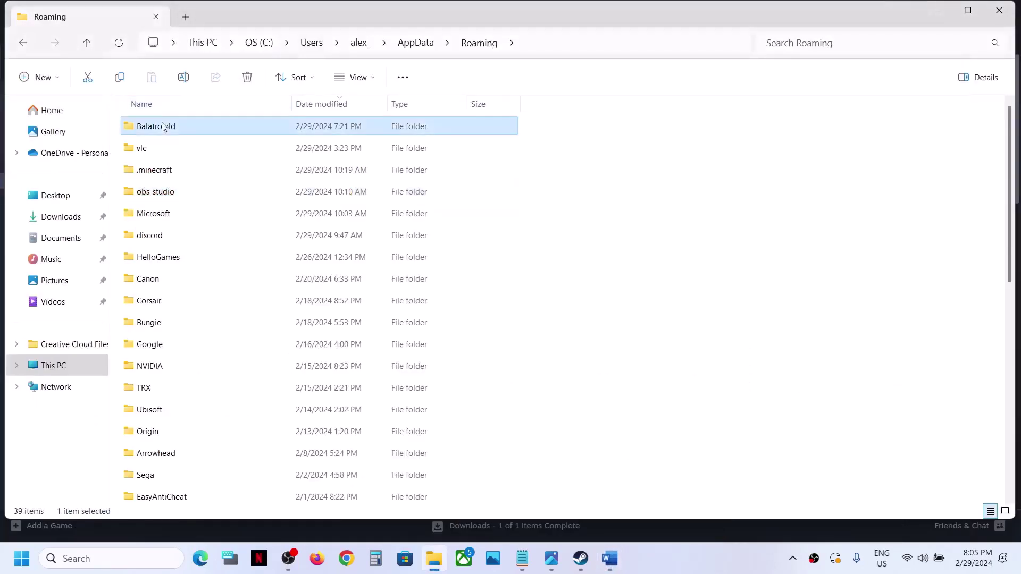
right_click(163, 126)
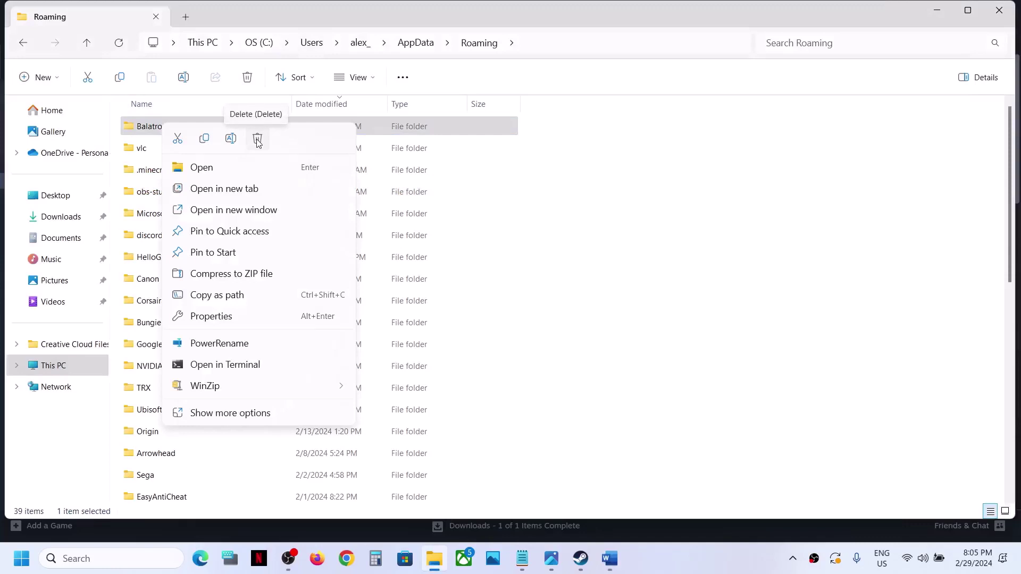
right_click(148, 131)
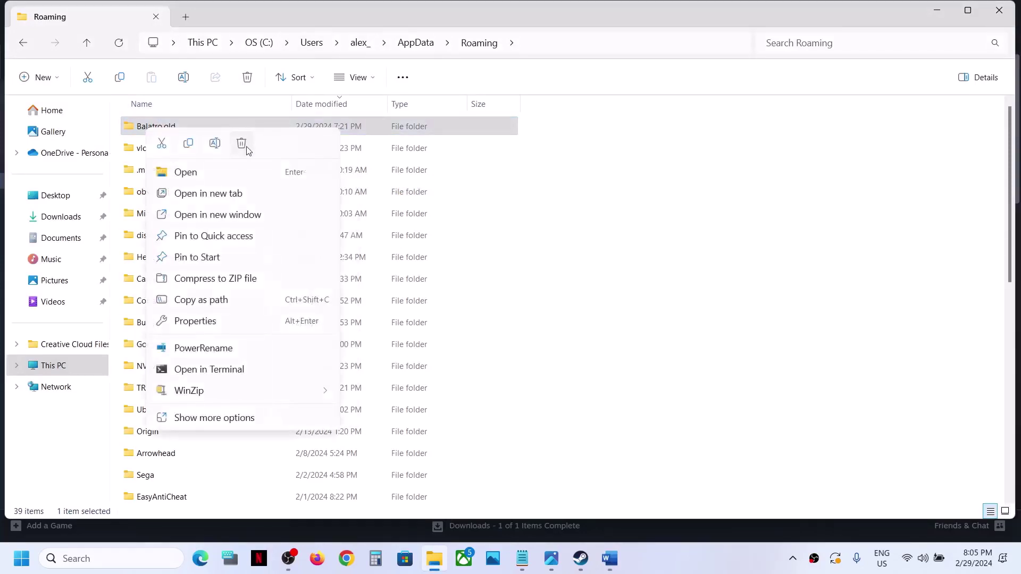
click(597, 250)
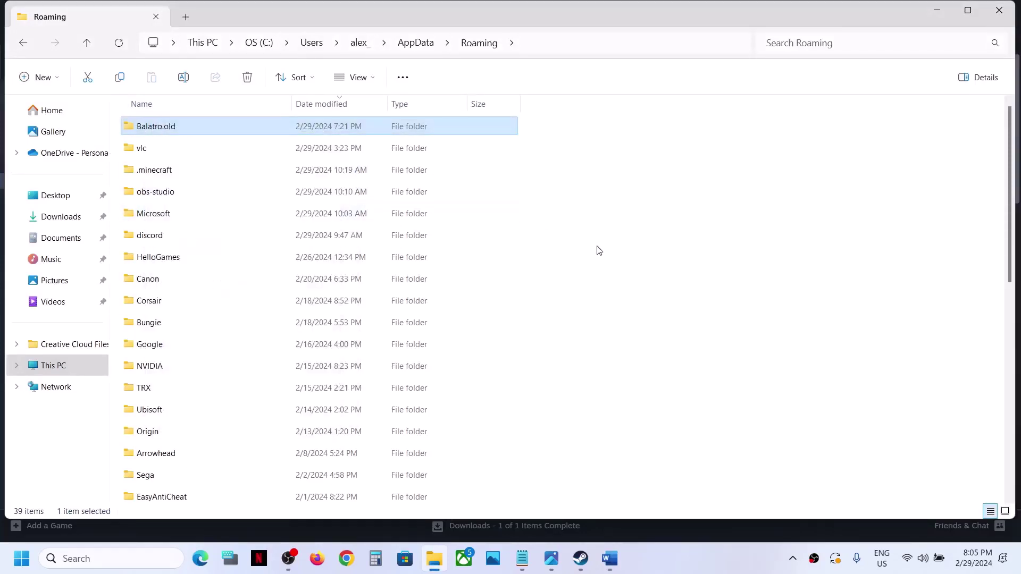
click(1007, 12)
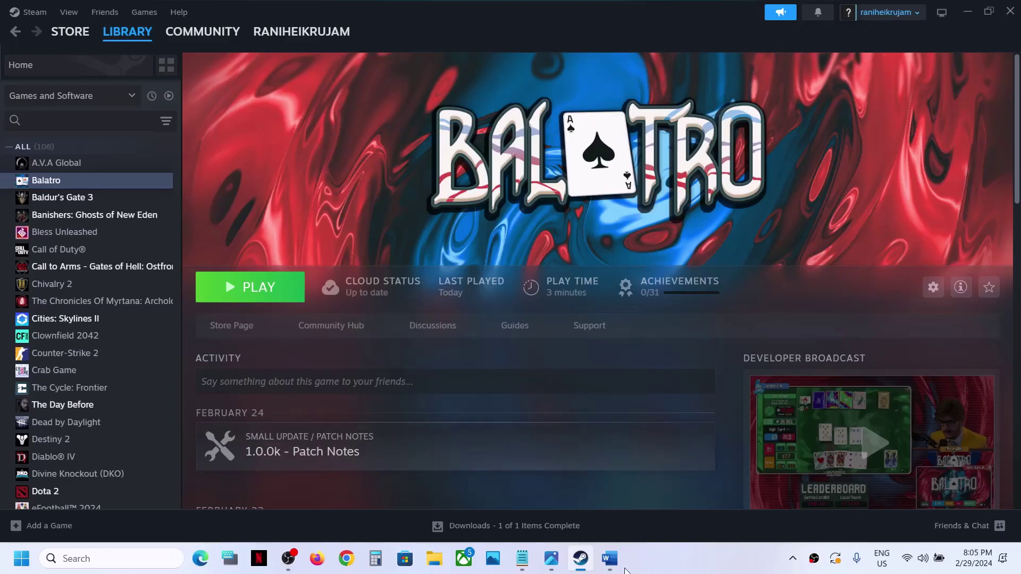
Step: Scroll the Word guide to Step 10 and open its NVIDIA drivers link in the browser
click(609, 559)
scroll(274, 308, down, 5)
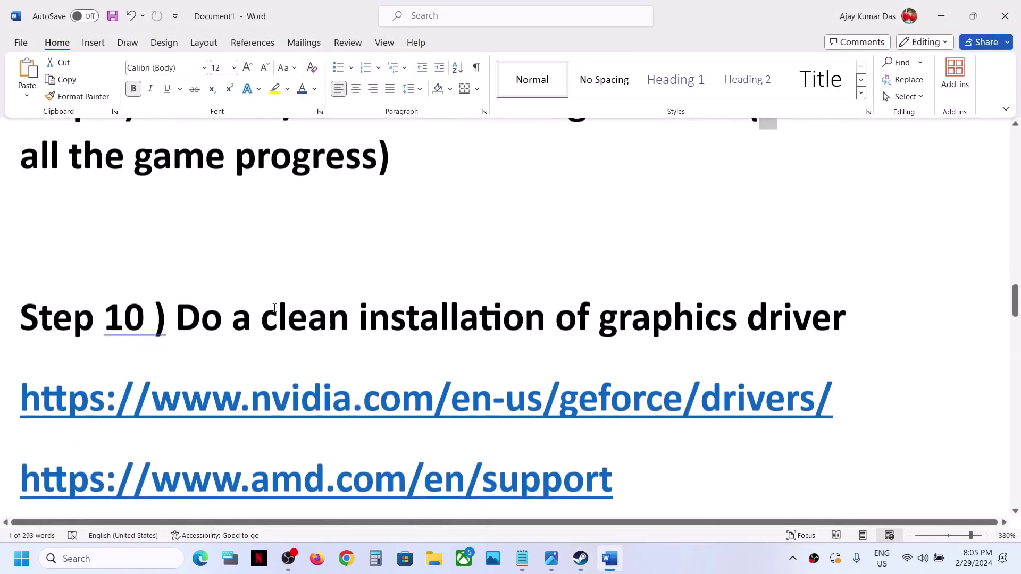
drag(178, 317, 781, 383)
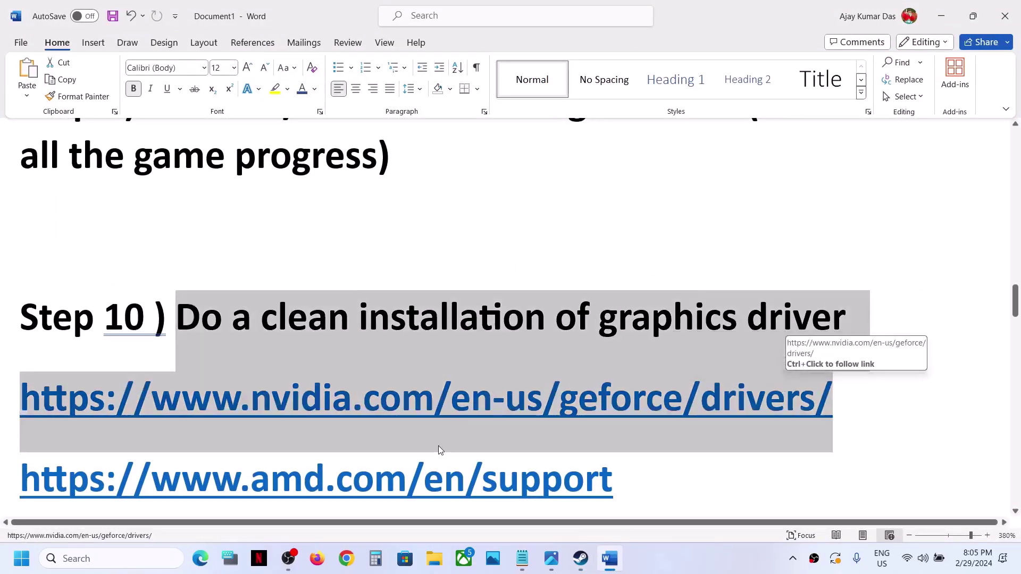
scroll(438, 450, down, 3)
scroll(324, 296, up, 2)
click(324, 296)
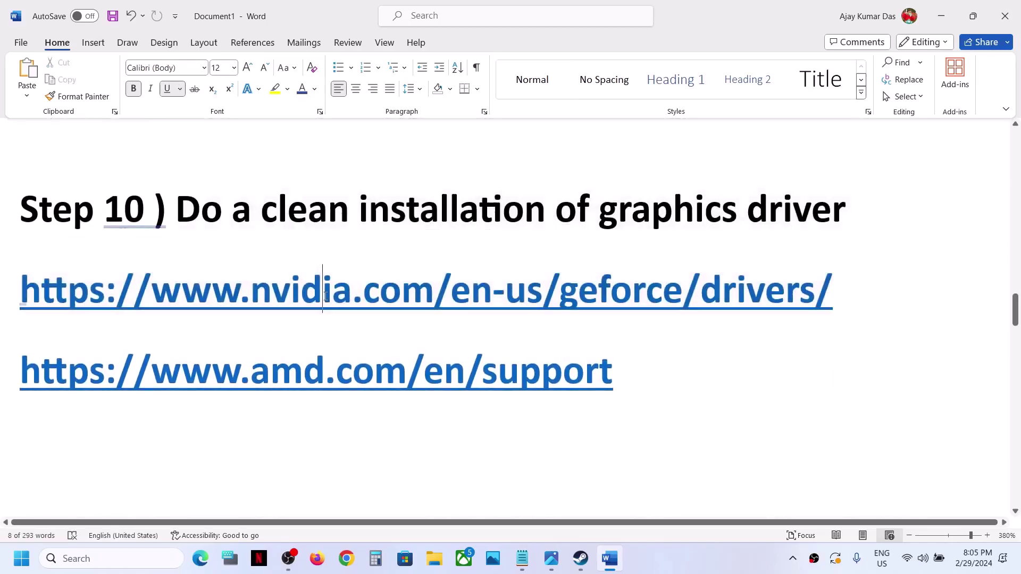
drag(304, 372, 464, 375)
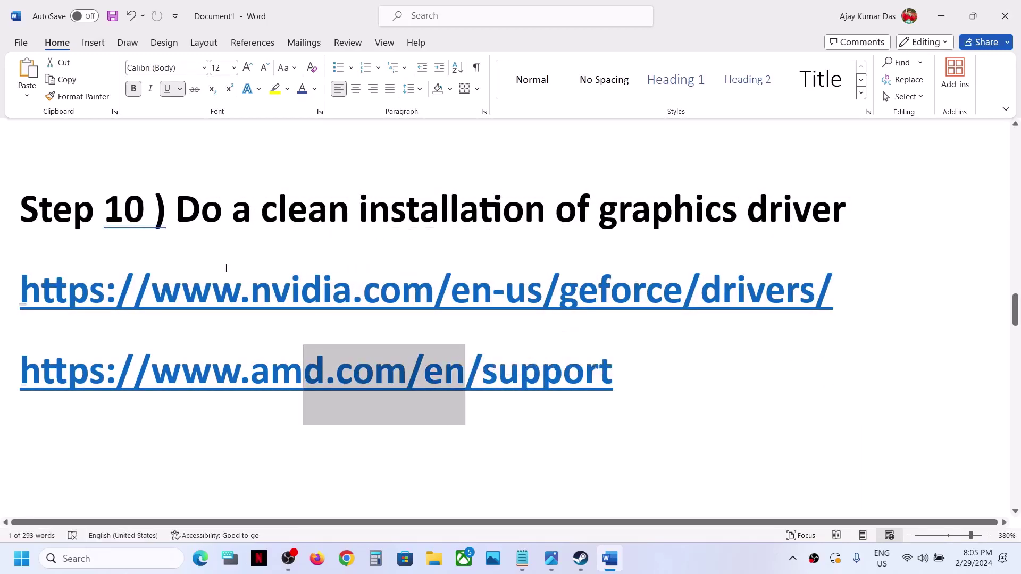
drag(226, 268, 364, 290)
click(744, 563)
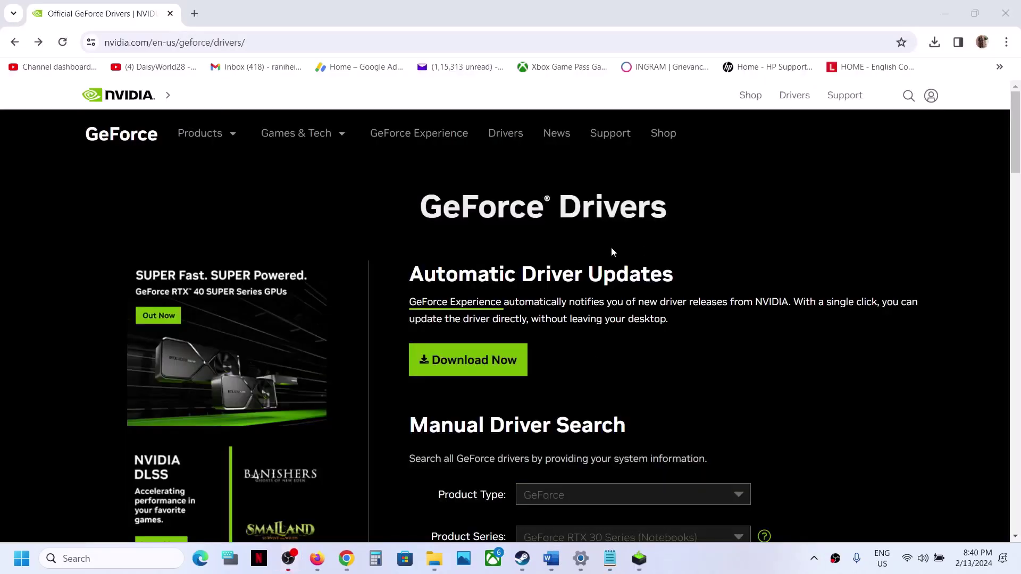
Step: Search drivers for GeForce, RTX 30 Series (Notebooks), RTX 3050 Laptop GPU on Windows 11
scroll(602, 343, down, 2)
scroll(602, 343, down, 1)
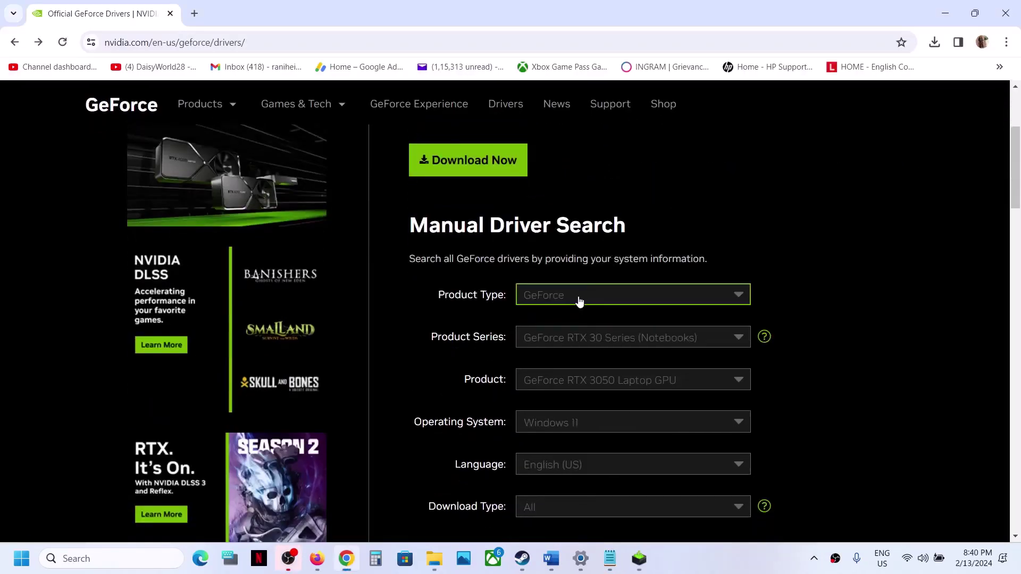
click(585, 298)
click(579, 318)
click(614, 344)
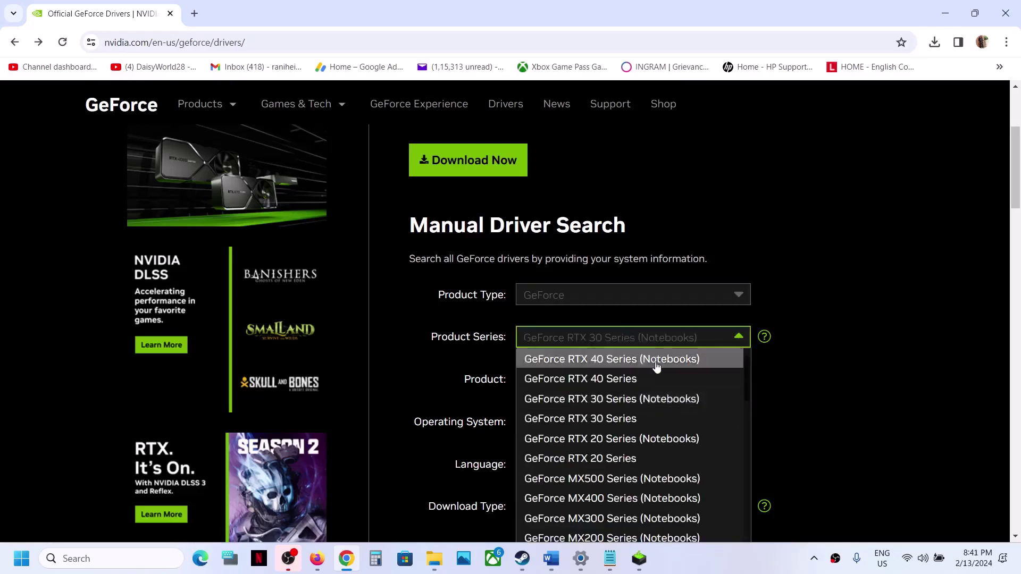
click(663, 404)
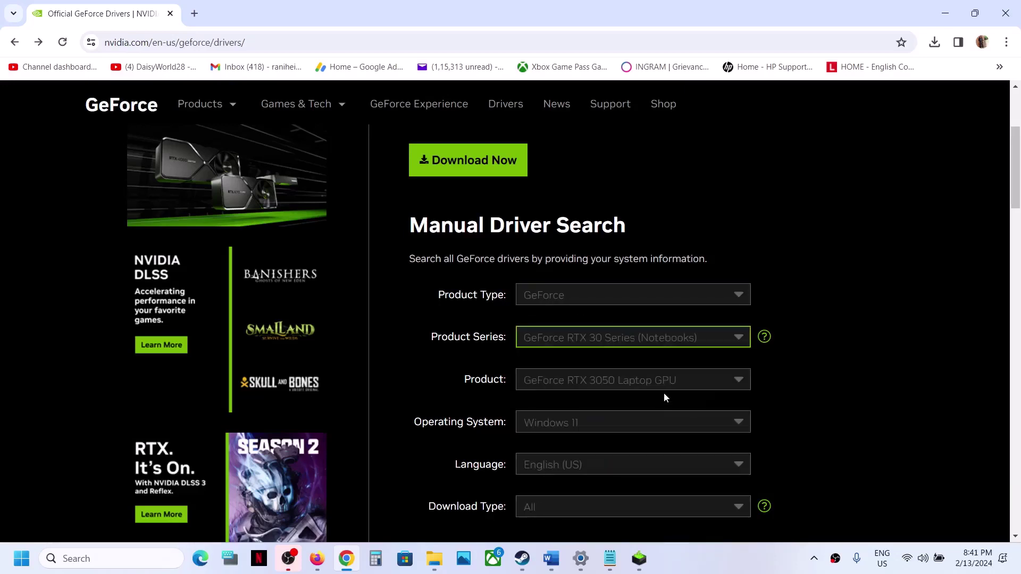
click(613, 390)
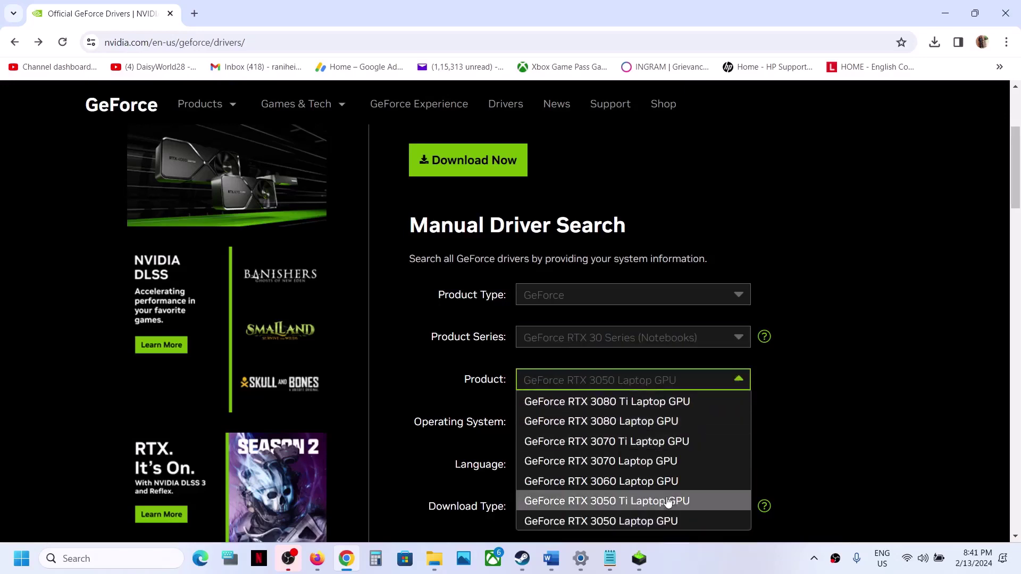
click(635, 522)
scroll(579, 348, down, 2)
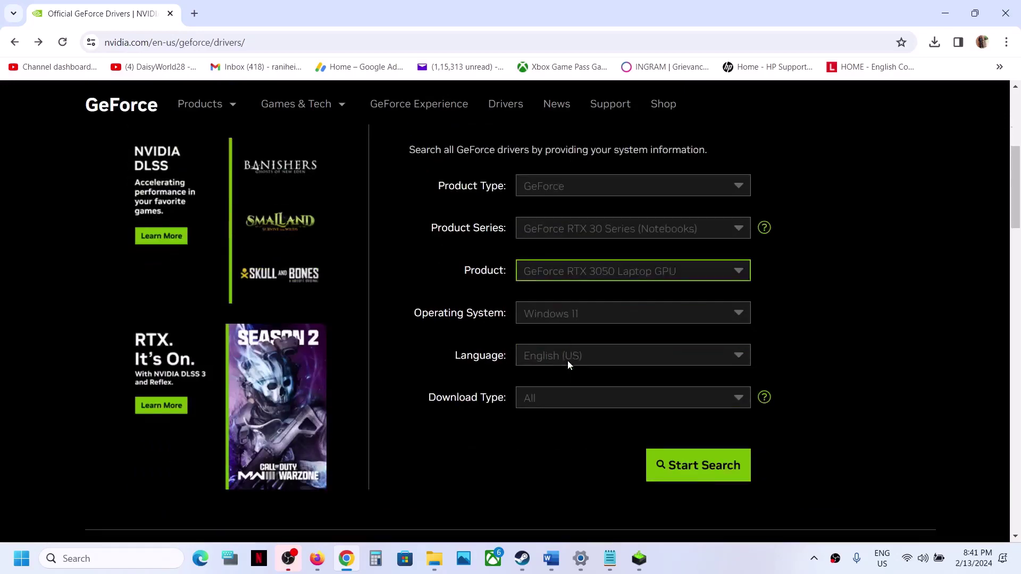
click(593, 300)
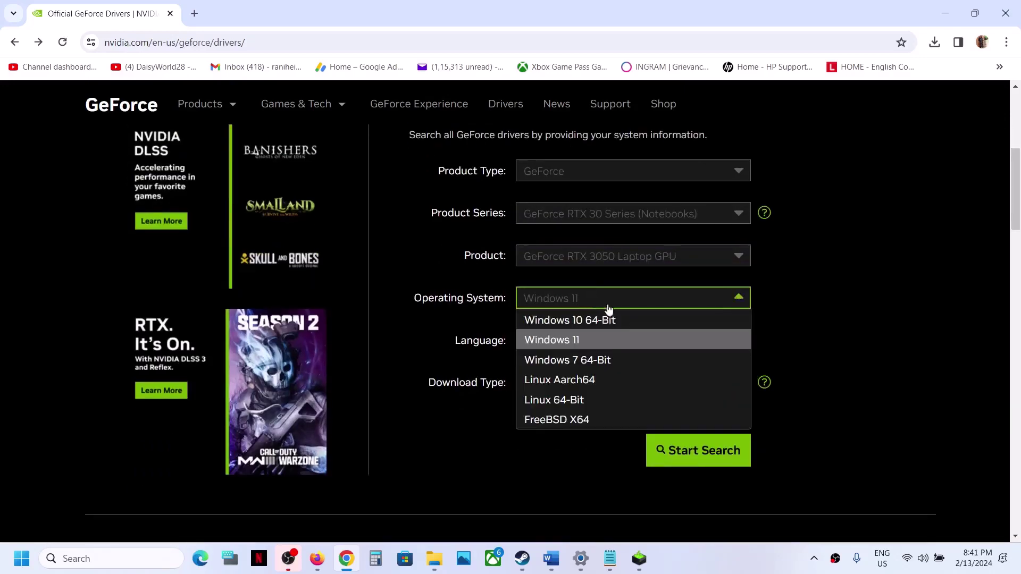
click(588, 341)
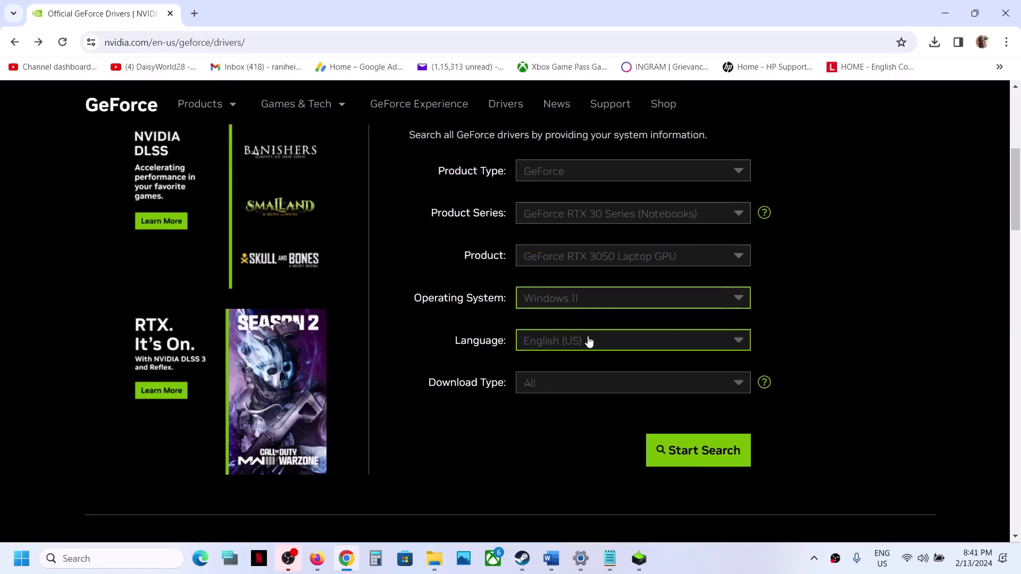
click(680, 456)
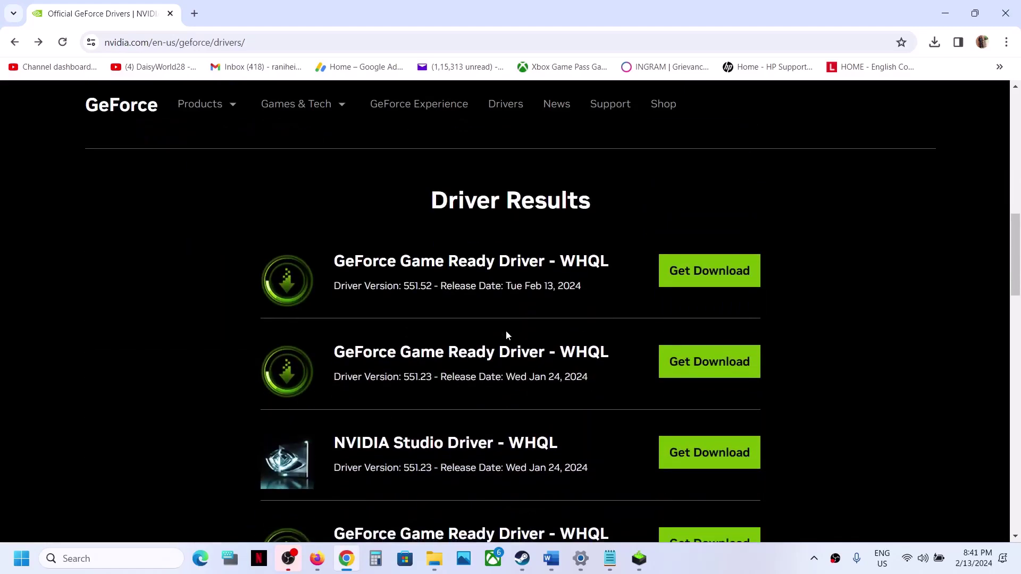
Step: Open the Game Ready Driver 551.52 result and start its download
drag(330, 262, 543, 262)
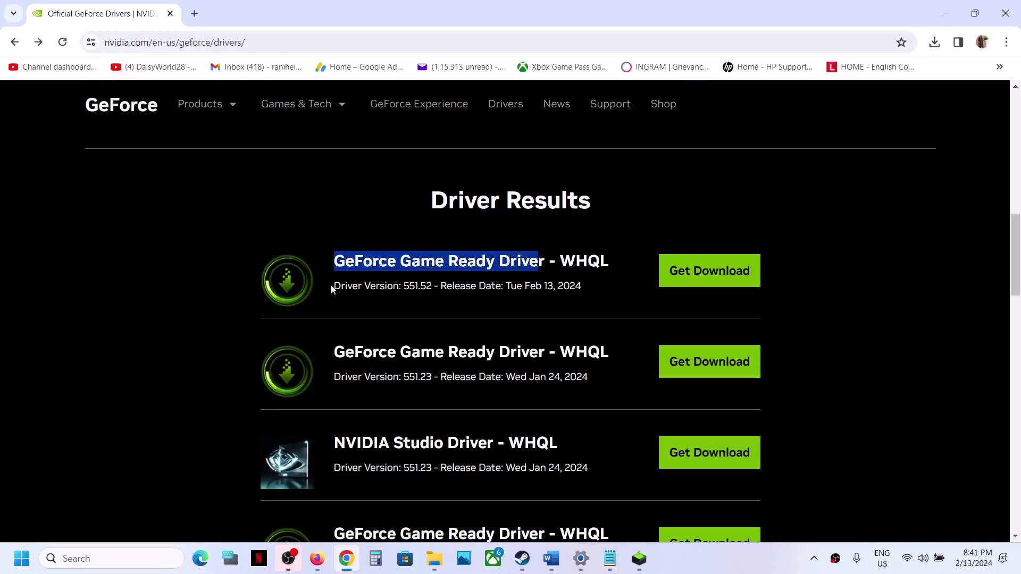
drag(332, 289, 406, 287)
click(429, 288)
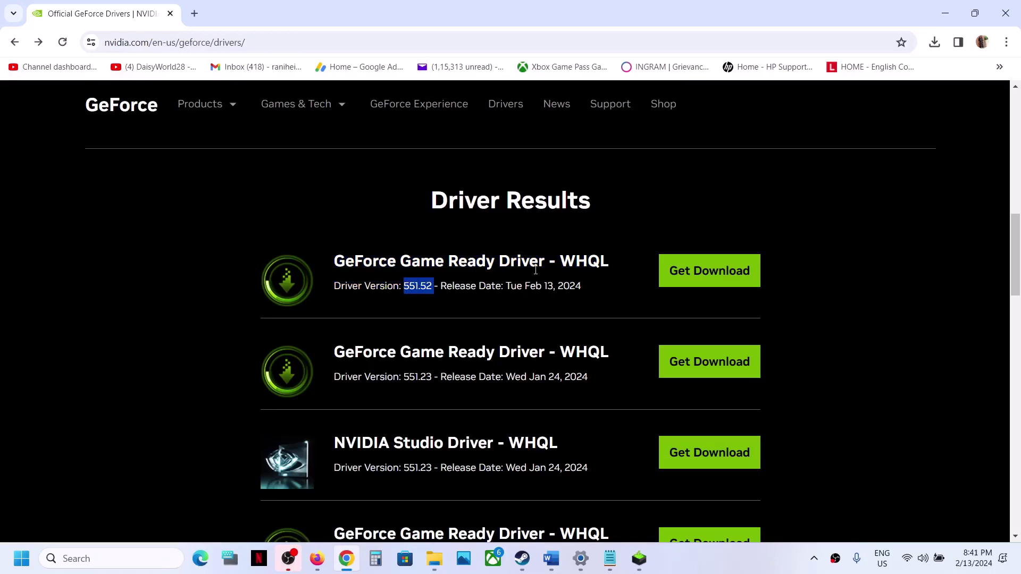
click(684, 268)
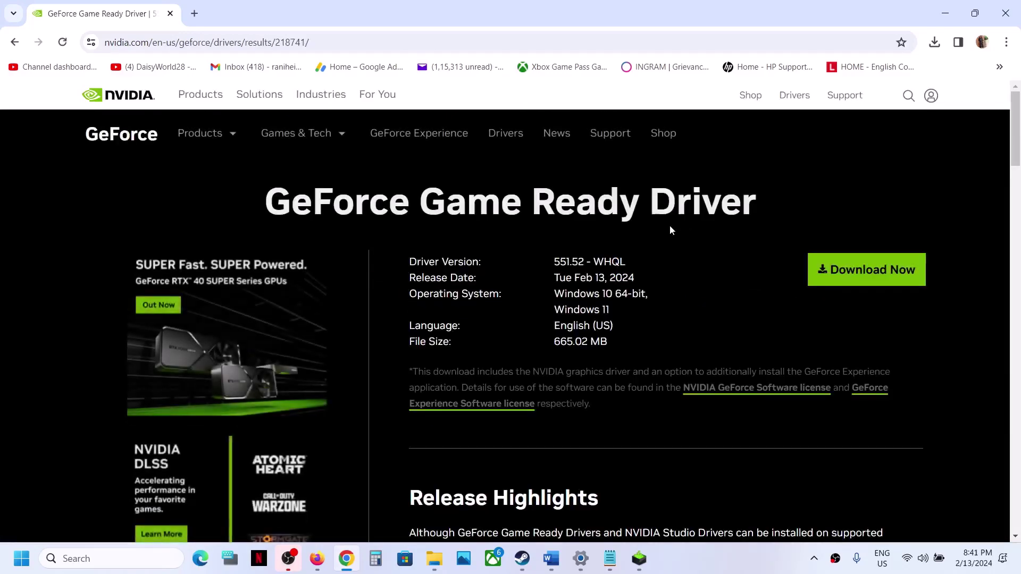
click(878, 234)
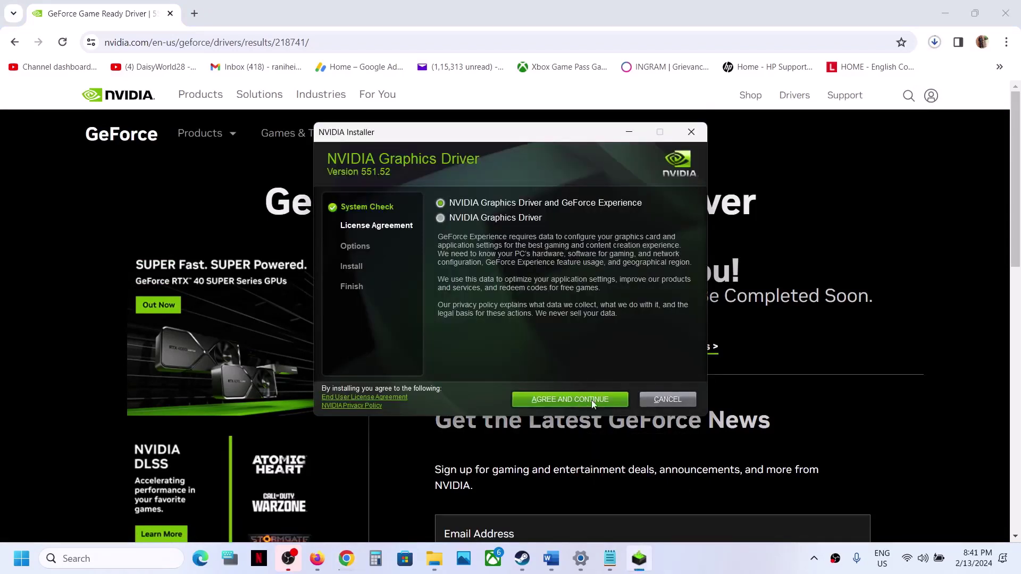
Step: Accept the NVIDIA license, choose Custom (Advanced) with Perform a clean installation, and start installing 551.52
click(583, 401)
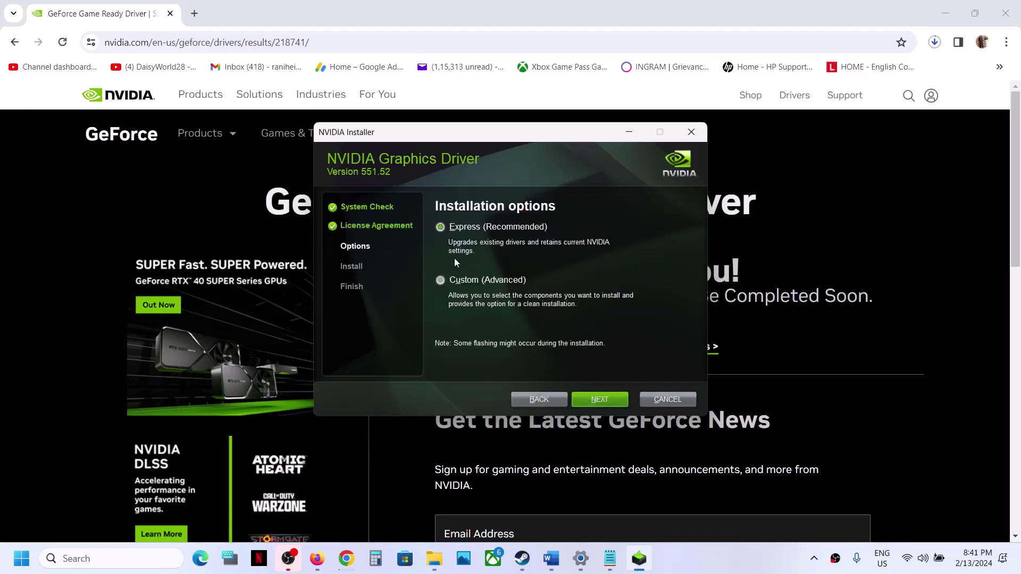
click(440, 281)
click(606, 403)
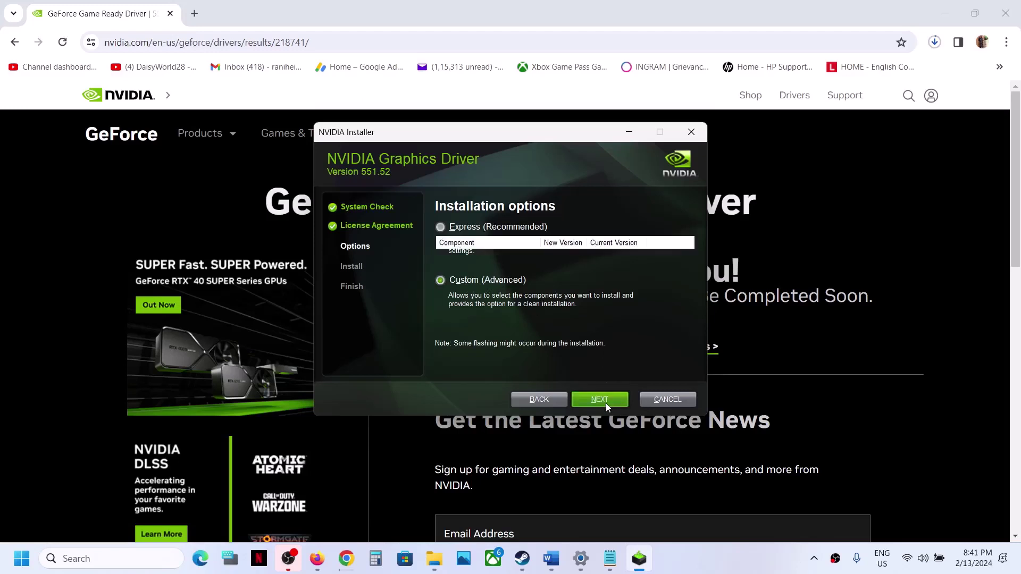
click(441, 326)
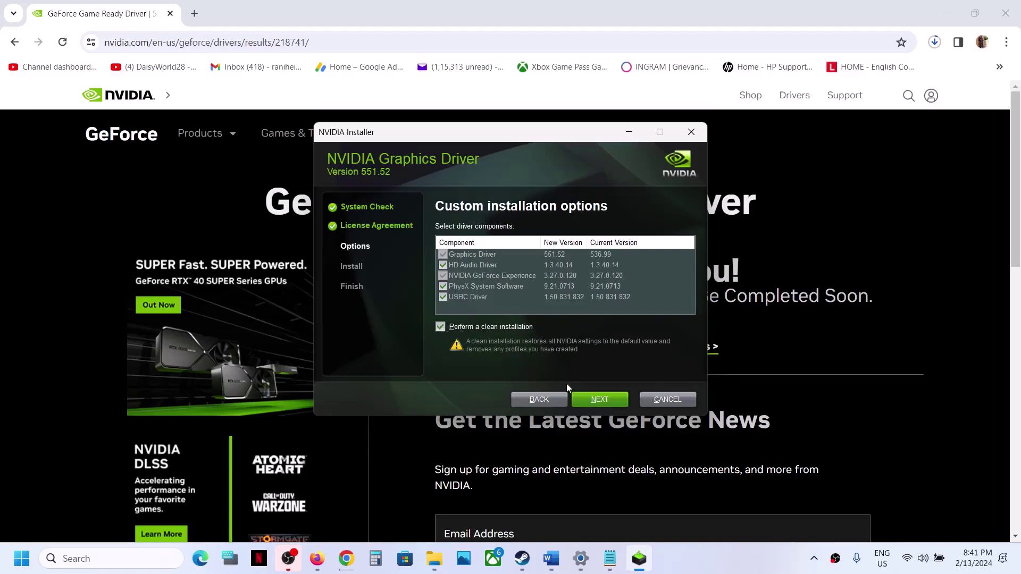
click(598, 401)
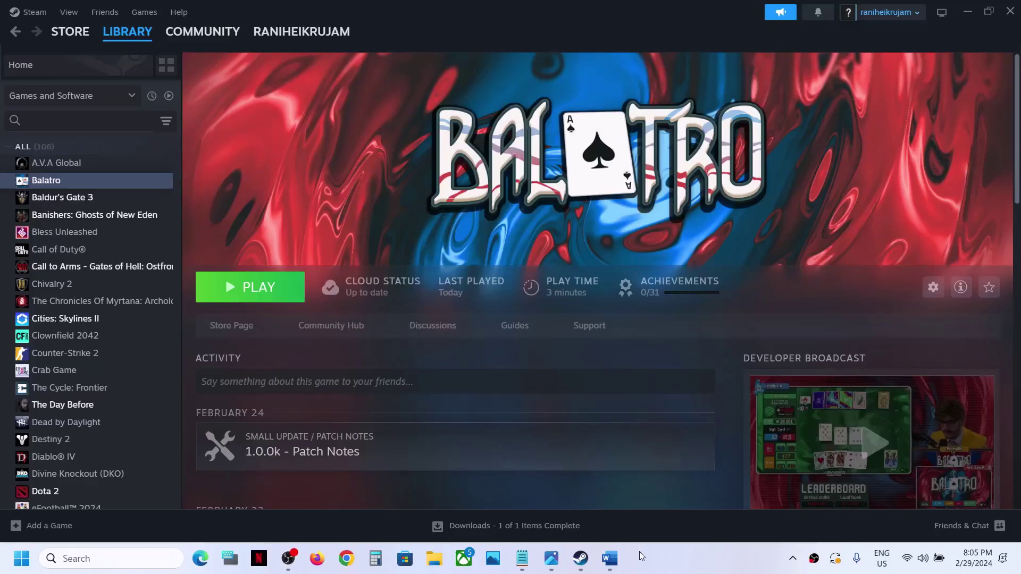
Step: Read Step 11 in Word, then search Windows for 'graphics settings' and open the Graphics page
click(609, 559)
scroll(360, 372, down, 3)
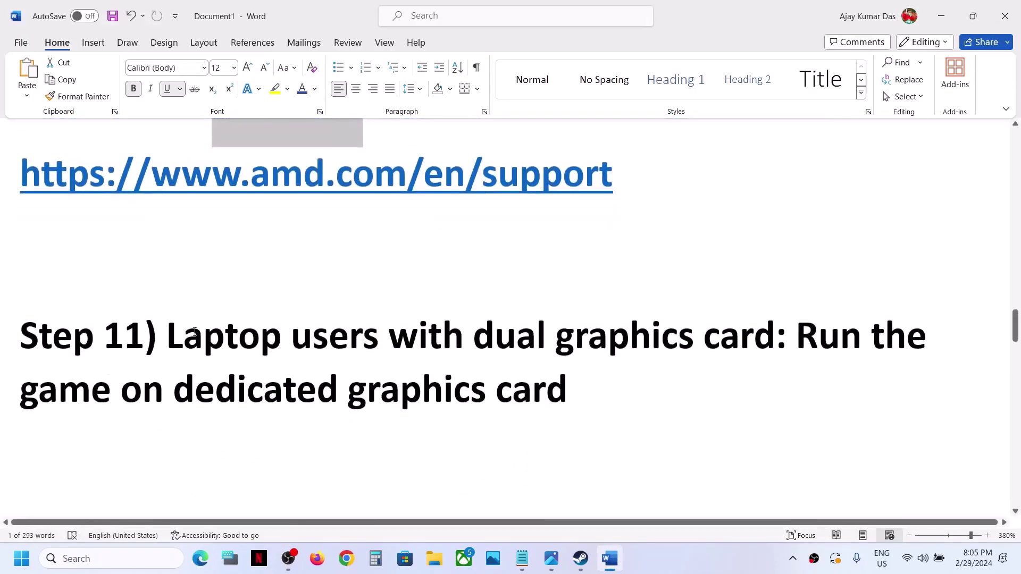
drag(170, 332, 633, 367)
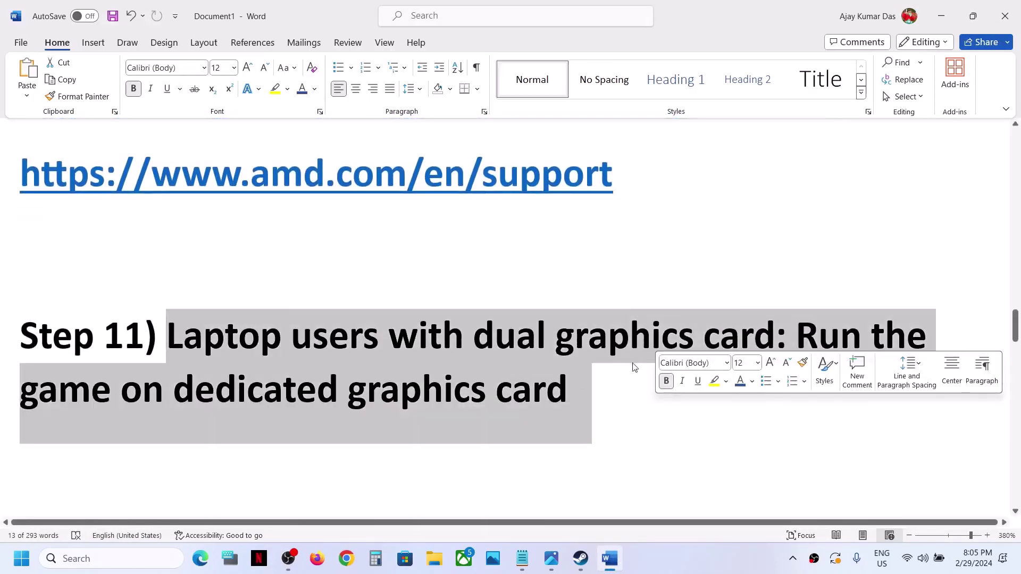
click(422, 394)
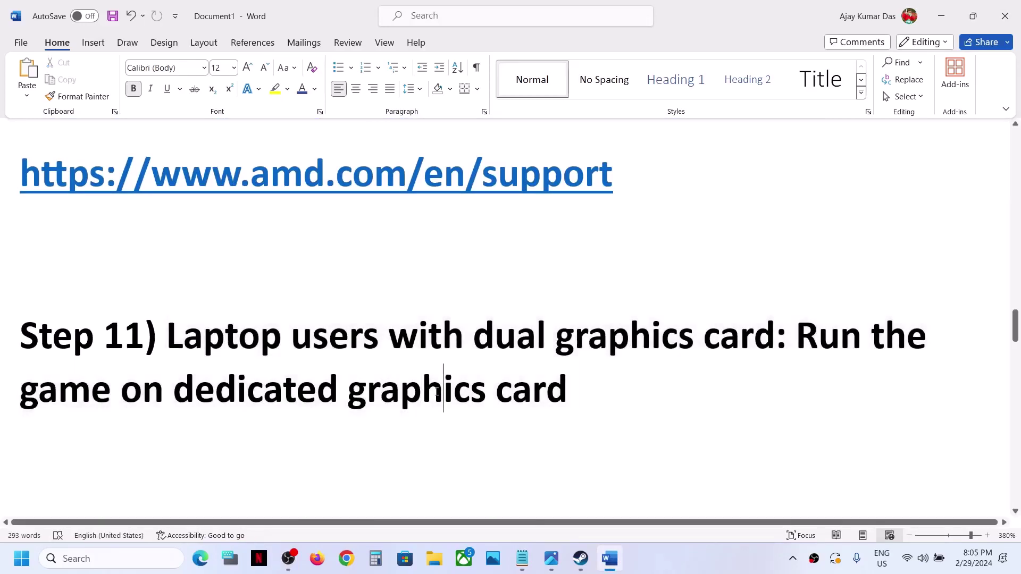
double_click(437, 391)
click(118, 557)
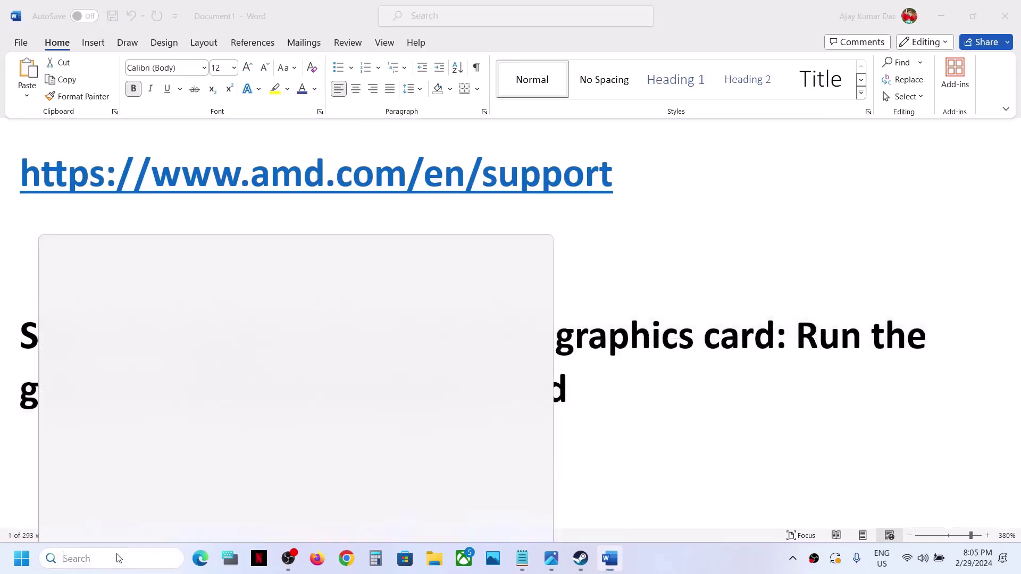
text(graphics settings)
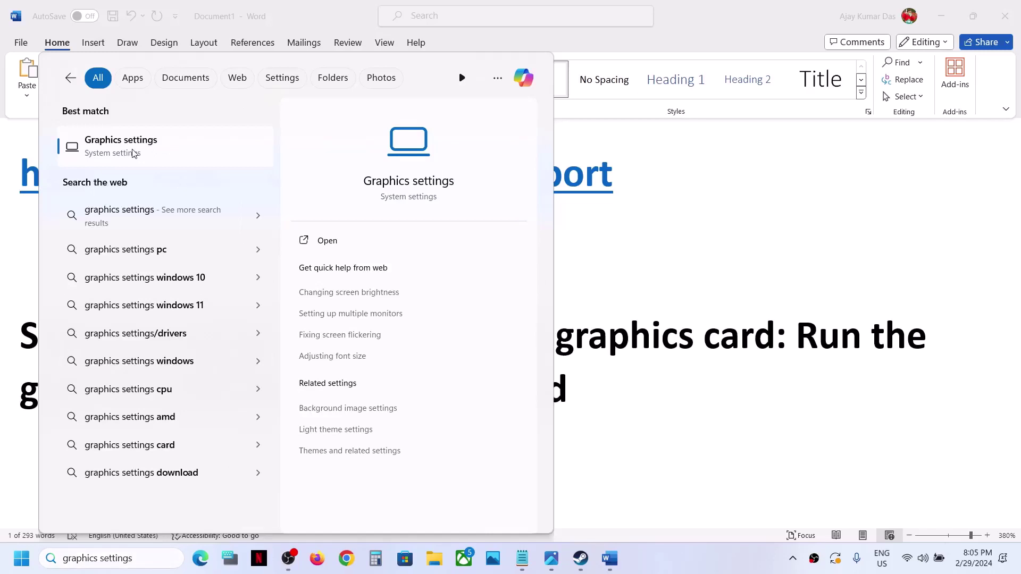
click(133, 153)
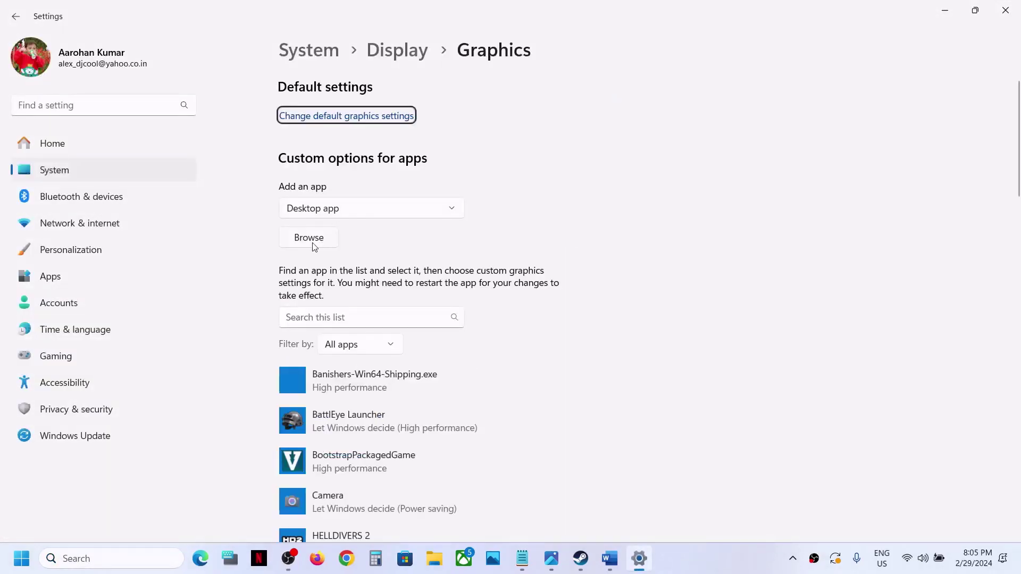
Step: Add Balatro.exe from C:\Program Files (x86)\Steam\steamapps\common\Balatro to the Graphics app list
click(320, 239)
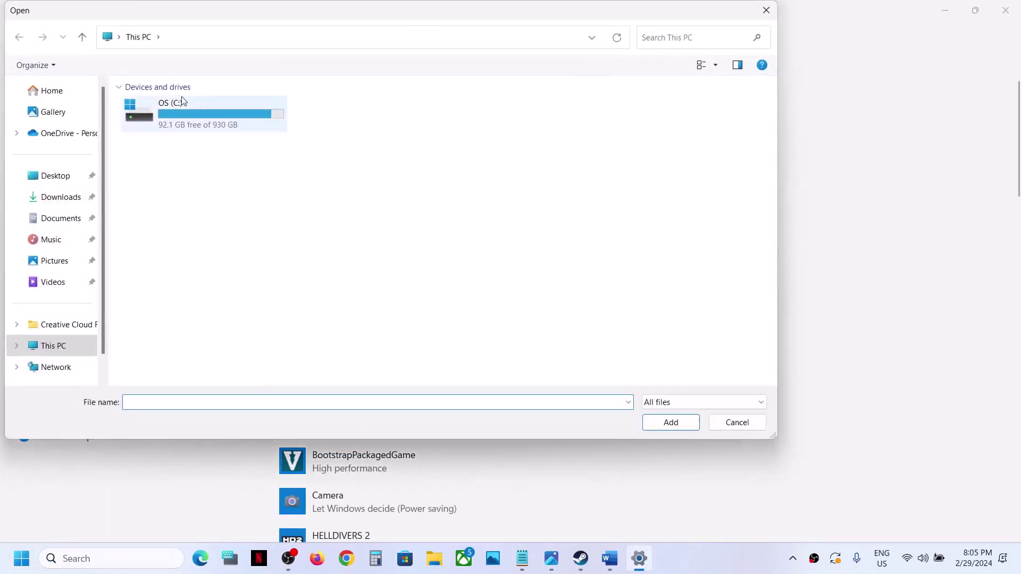
double_click(184, 106)
scroll(205, 305, down, 3)
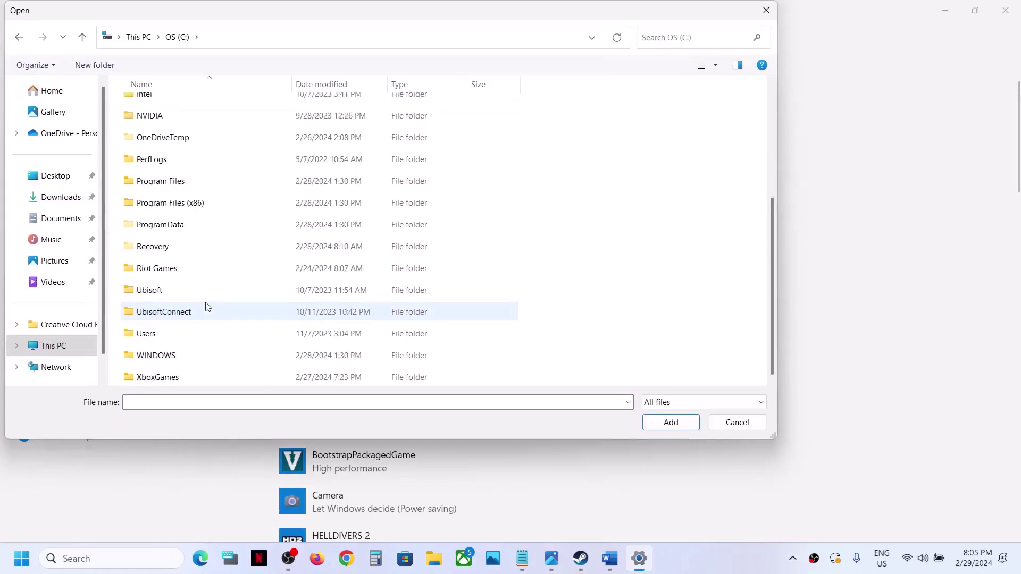
click(195, 205)
double_click(195, 205)
scroll(199, 205, down, 5)
scroll(183, 166, up, 2)
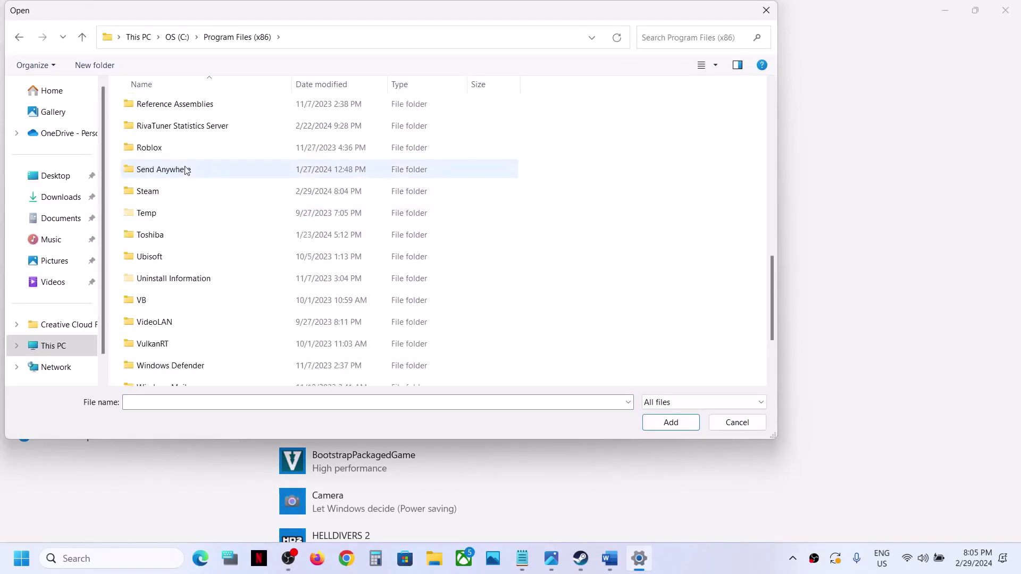
double_click(153, 193)
scroll(189, 214, down, 3)
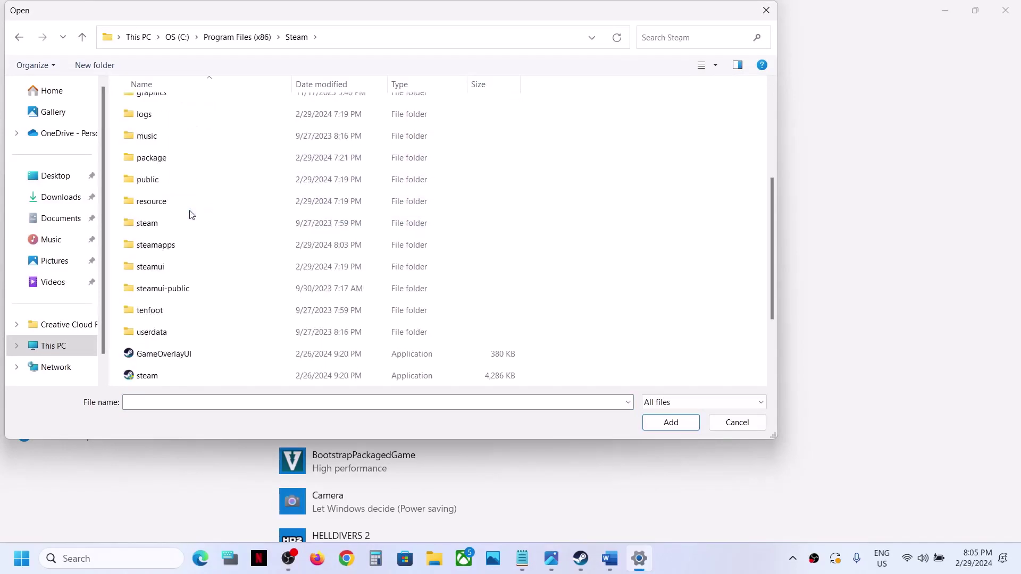
double_click(175, 246)
double_click(163, 102)
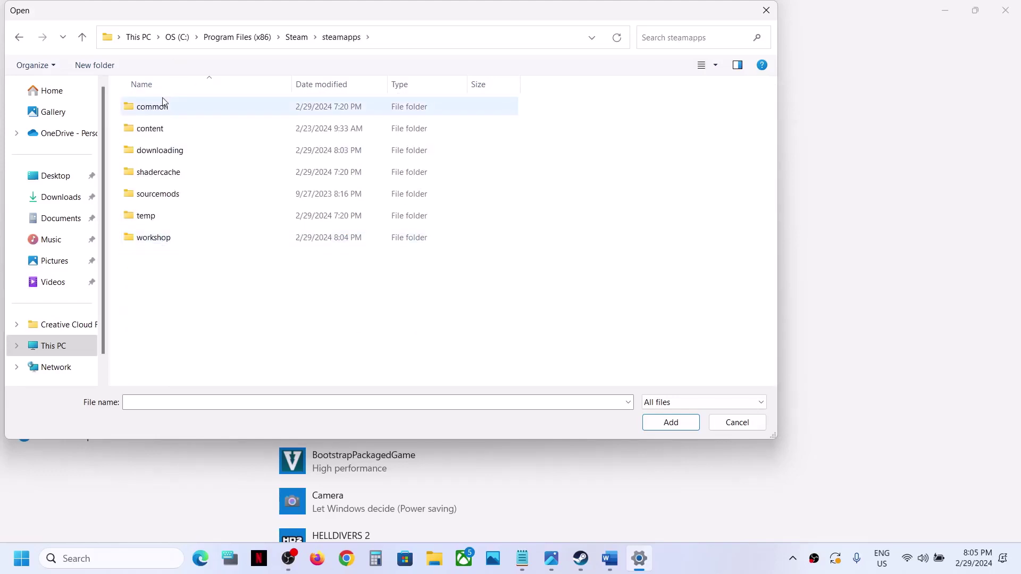
double_click(161, 110)
click(165, 113)
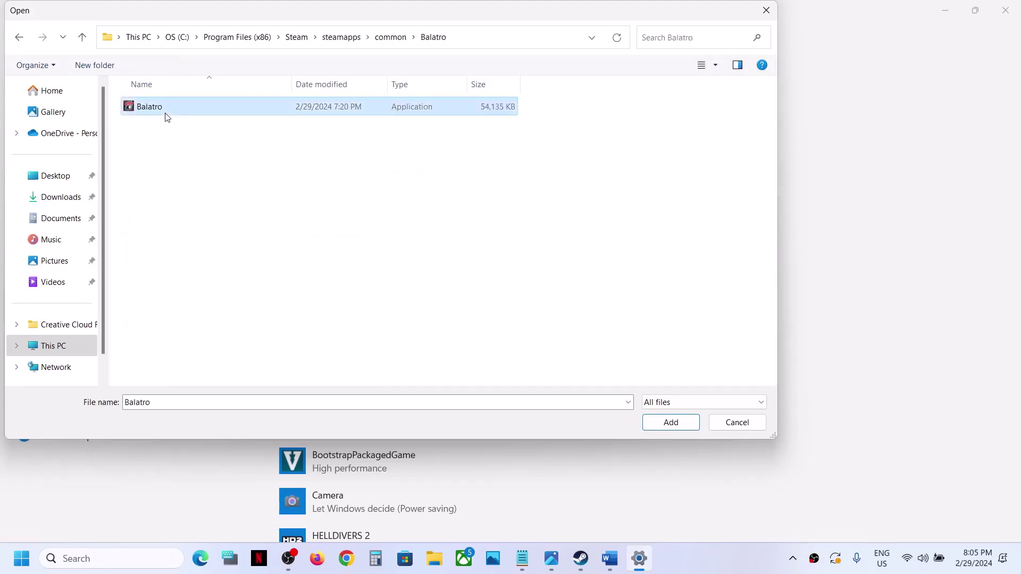
click(675, 423)
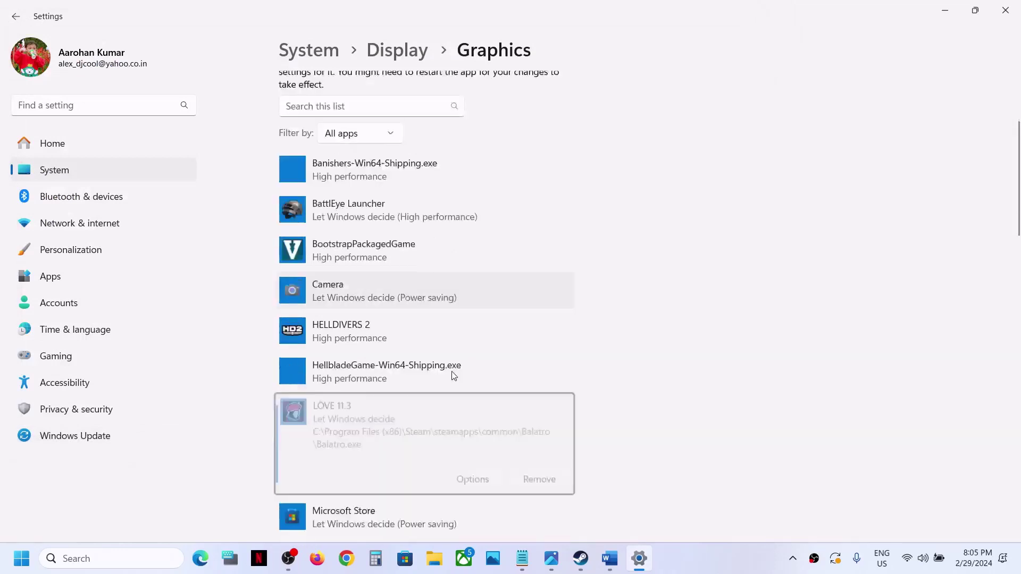
Step: Set Balatro's graphics preference to High performance and save it
click(467, 422)
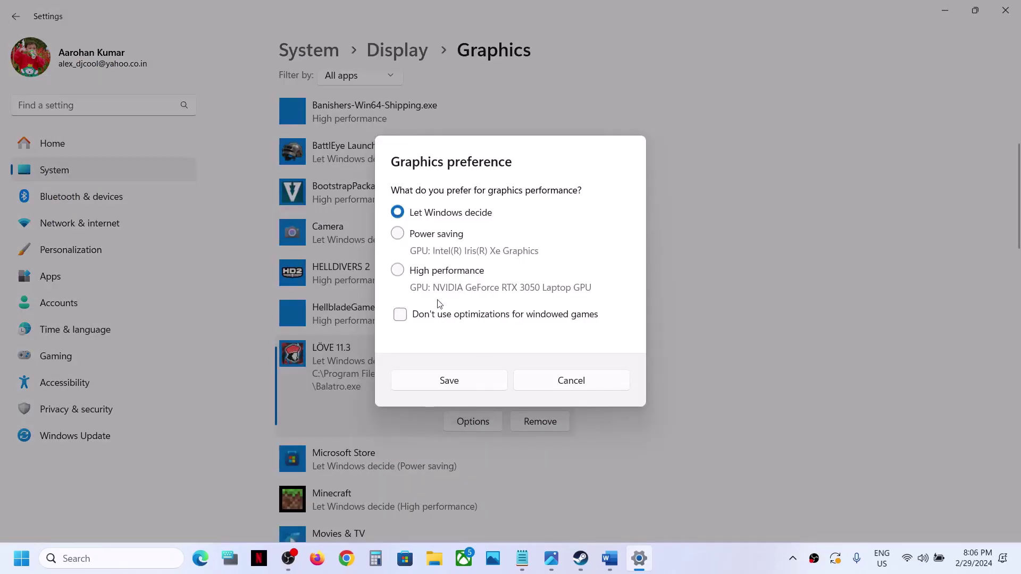
click(424, 275)
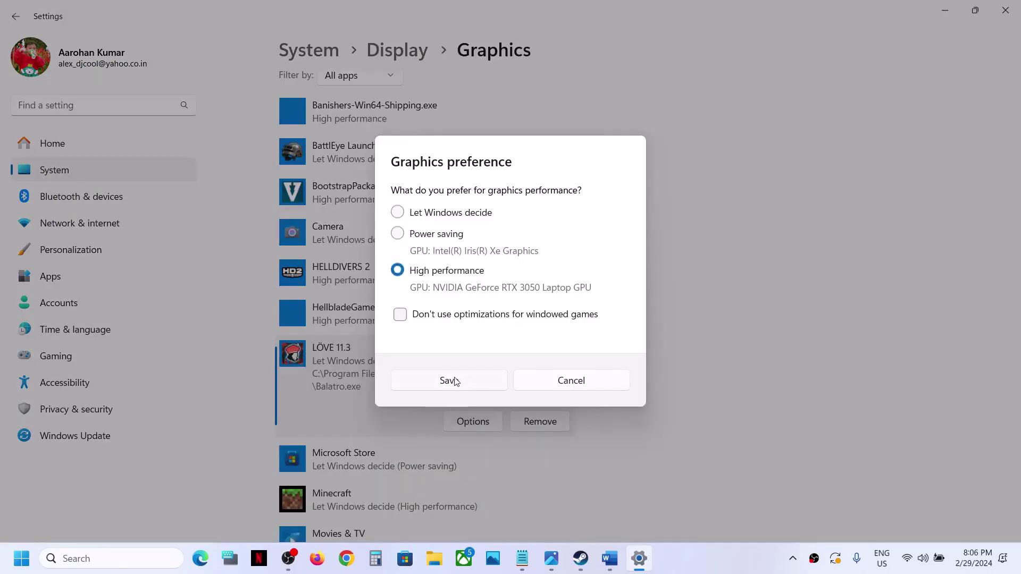
click(454, 378)
Step: Close Settings and scroll Word to Step 12, selecting its Visual C++ downloads link
click(1004, 15)
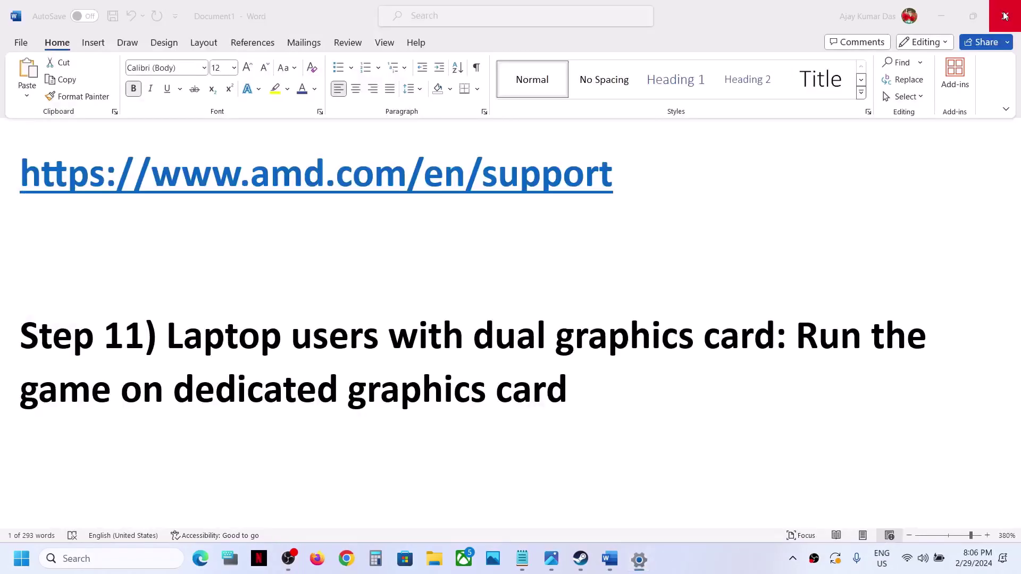
double_click(416, 389)
click(580, 558)
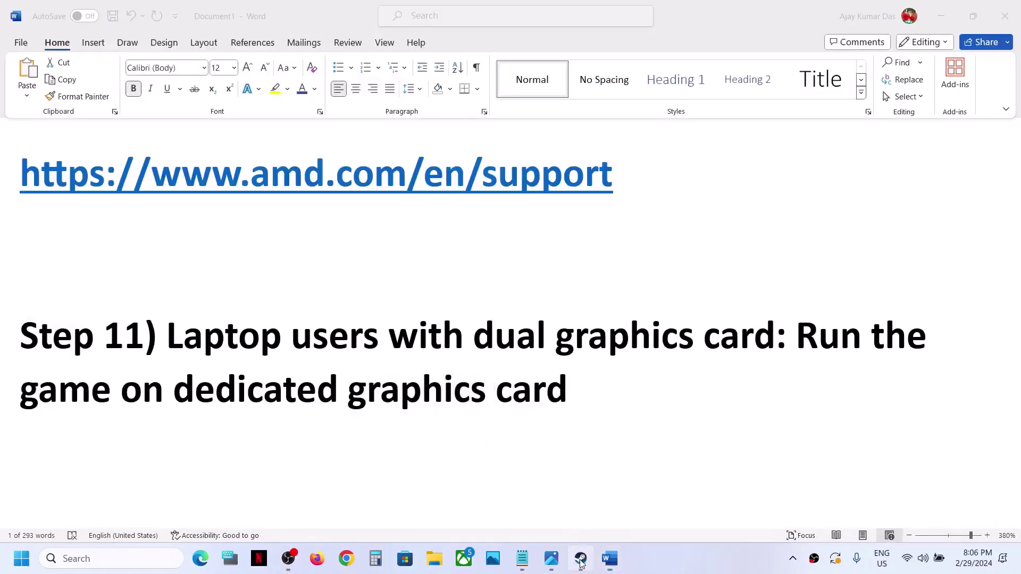
click(610, 558)
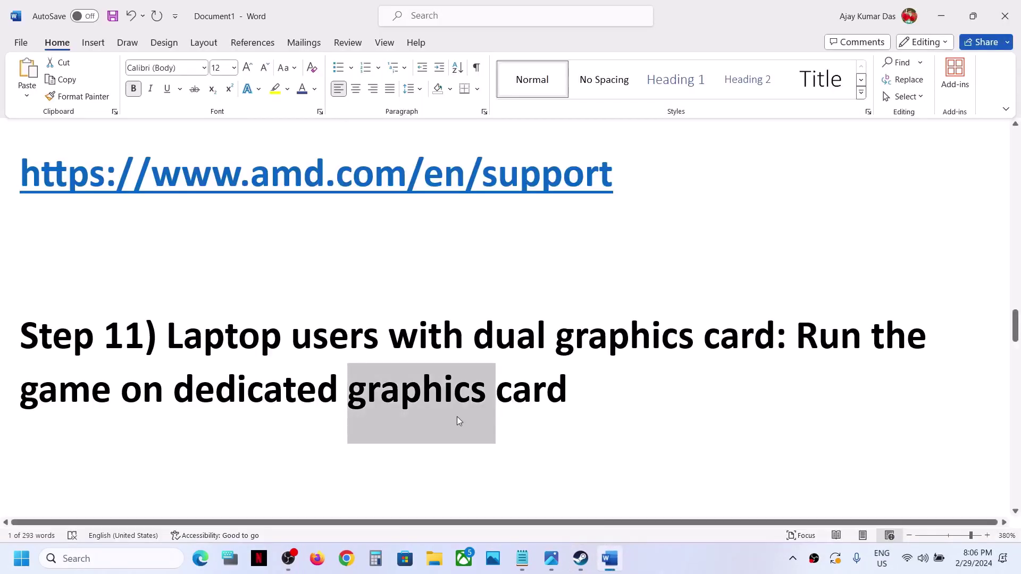
scroll(457, 416, down, 5)
scroll(457, 416, down, 1)
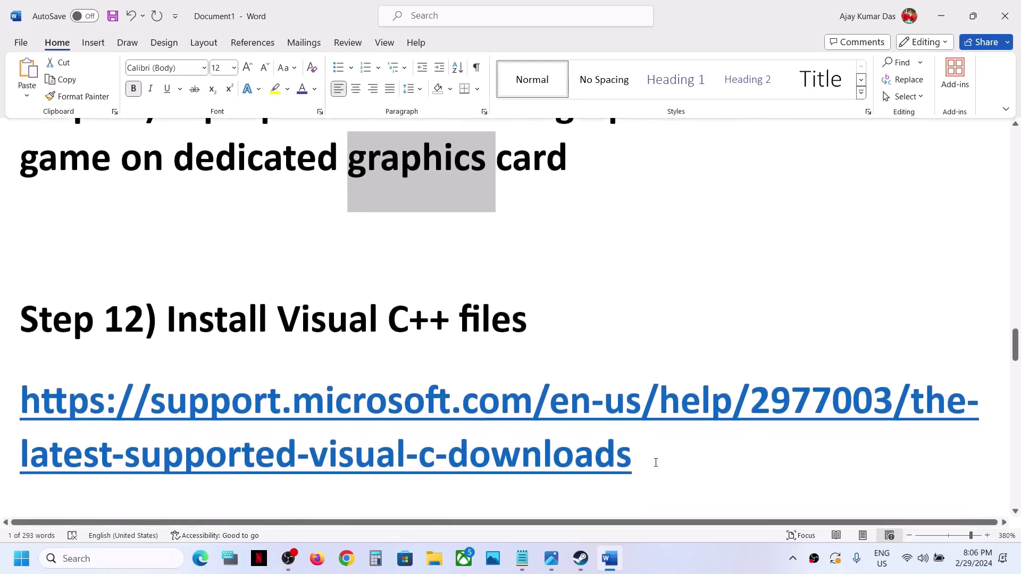
drag(656, 463, 68, 437)
key(ctrl+c)
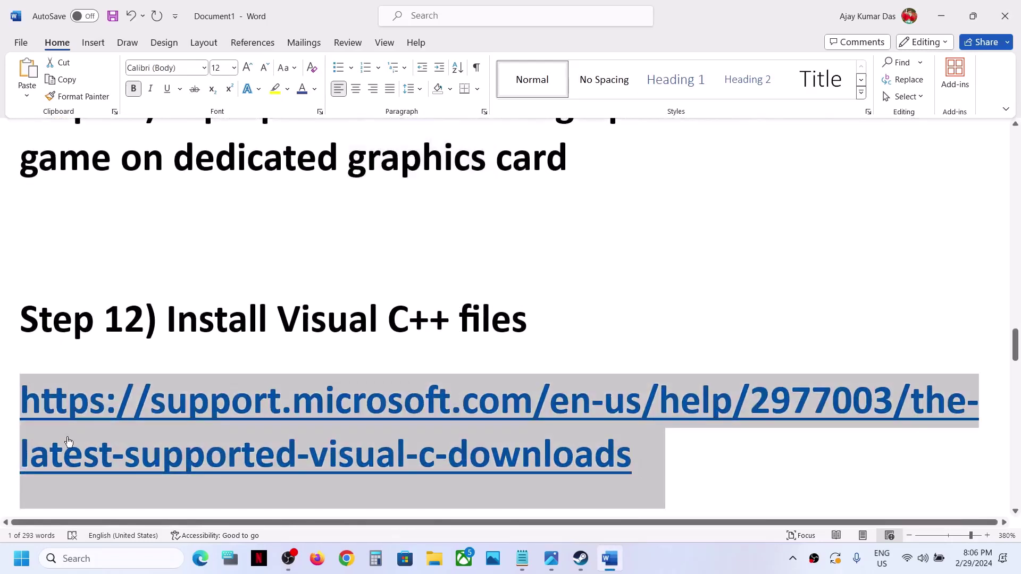
Step: Load the pasted Visual C++ support link in Chrome and scroll to the ARM64, X86, X64 download table
click(338, 561)
key(ctrl+v)
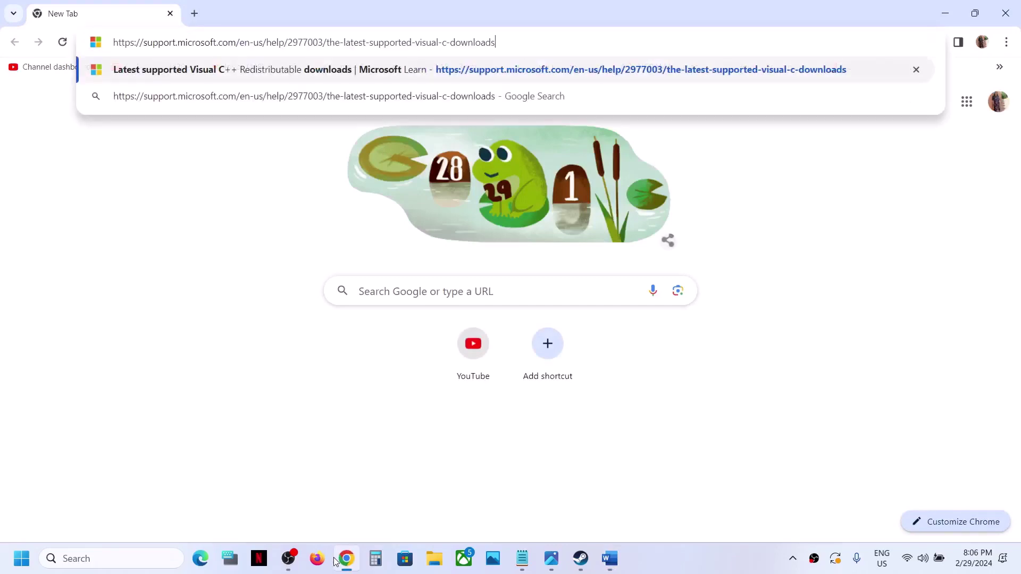
key(Return)
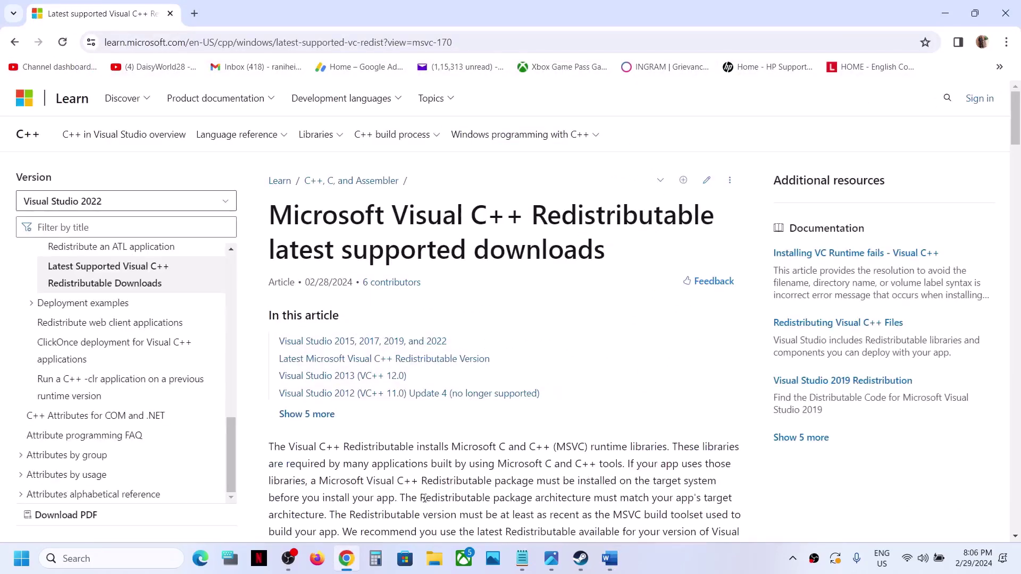
scroll(425, 502, down, 6)
scroll(424, 502, down, 3)
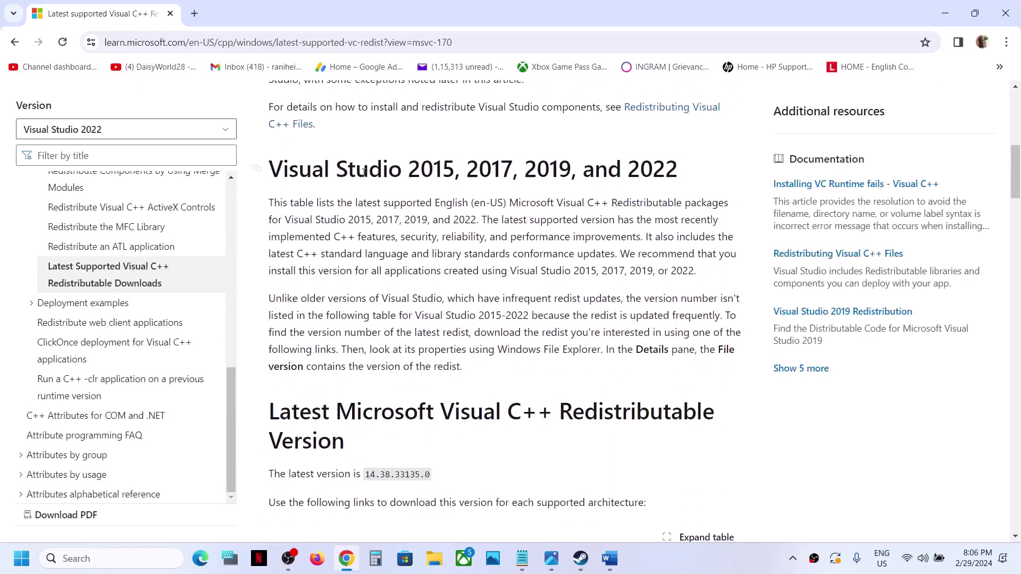
drag(412, 161, 654, 191)
click(655, 190)
scroll(655, 187, down, 4)
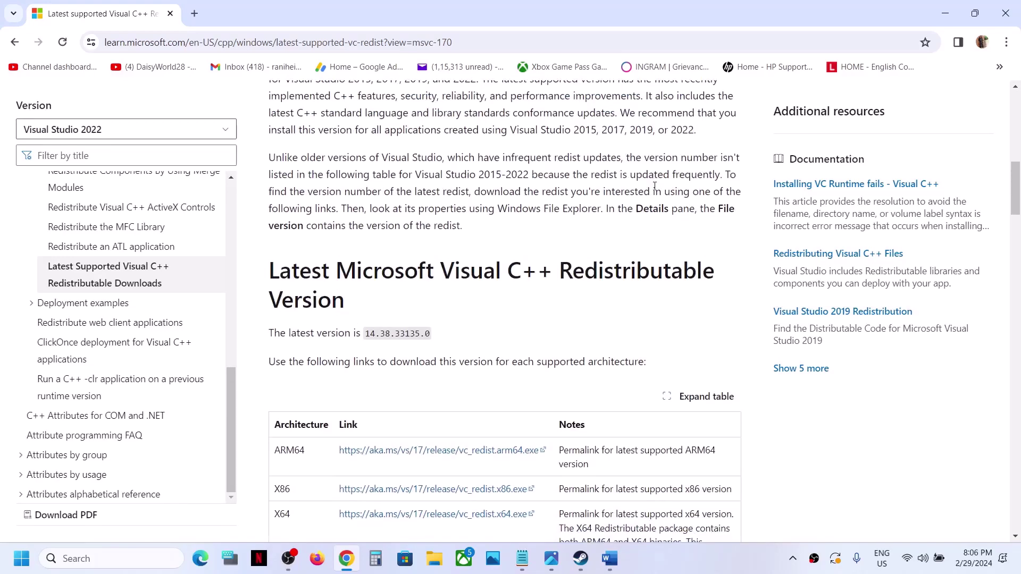
scroll(654, 186, down, 2)
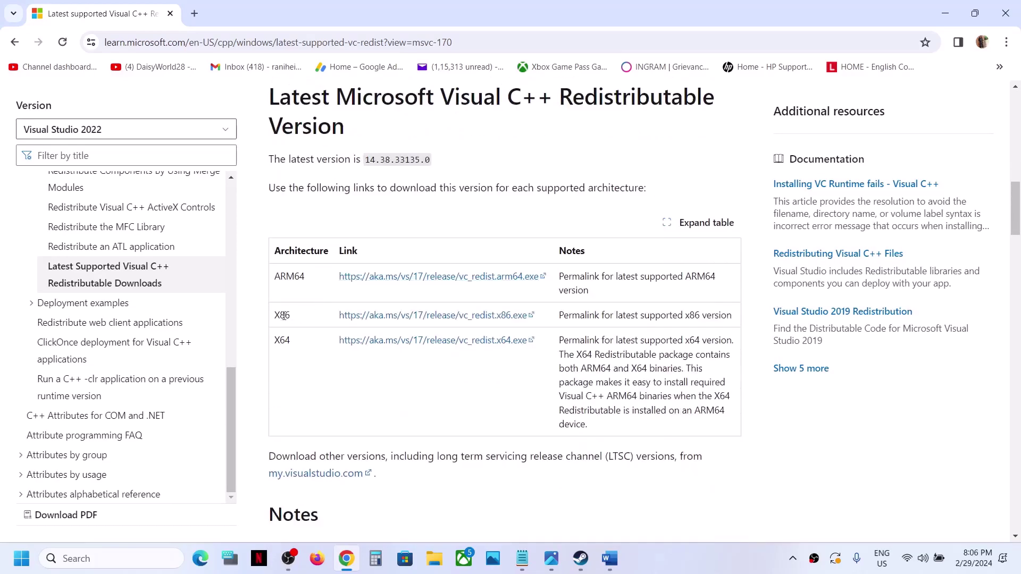
drag(366, 277, 367, 303)
mouse_move(282, 341)
mouse_down()
mouse_move(297, 317)
mouse_move(286, 341)
mouse_up()
click(427, 318)
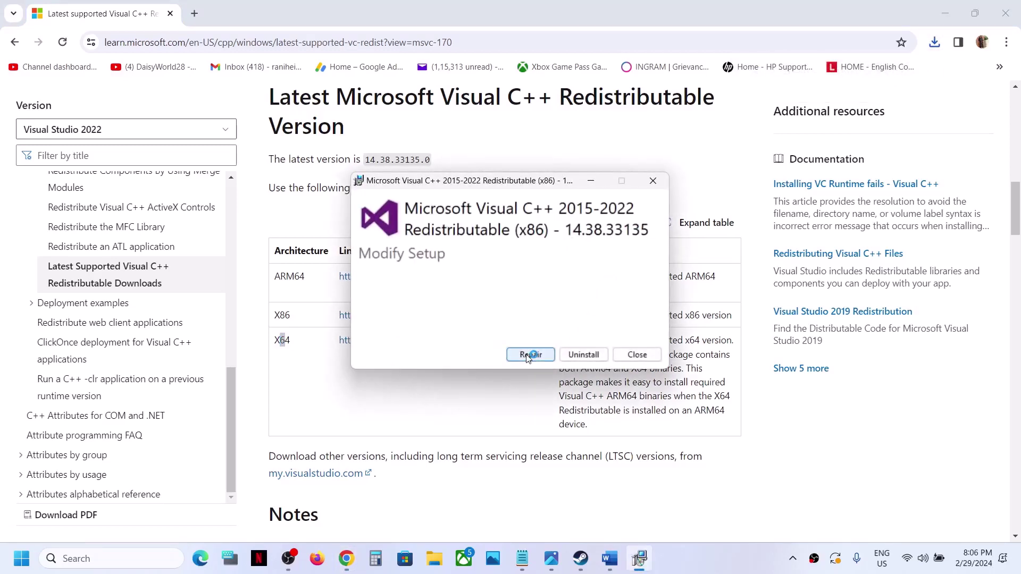
click(529, 355)
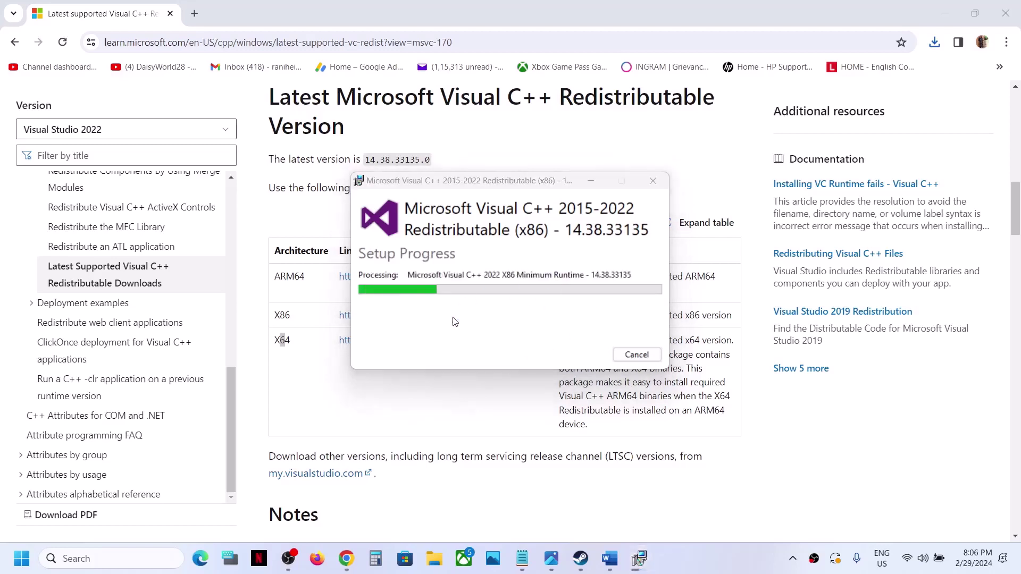
click(298, 383)
Step: Download the x64 redistributable and run its installer from recent downloads, choosing Repair
double_click(281, 340)
click(276, 342)
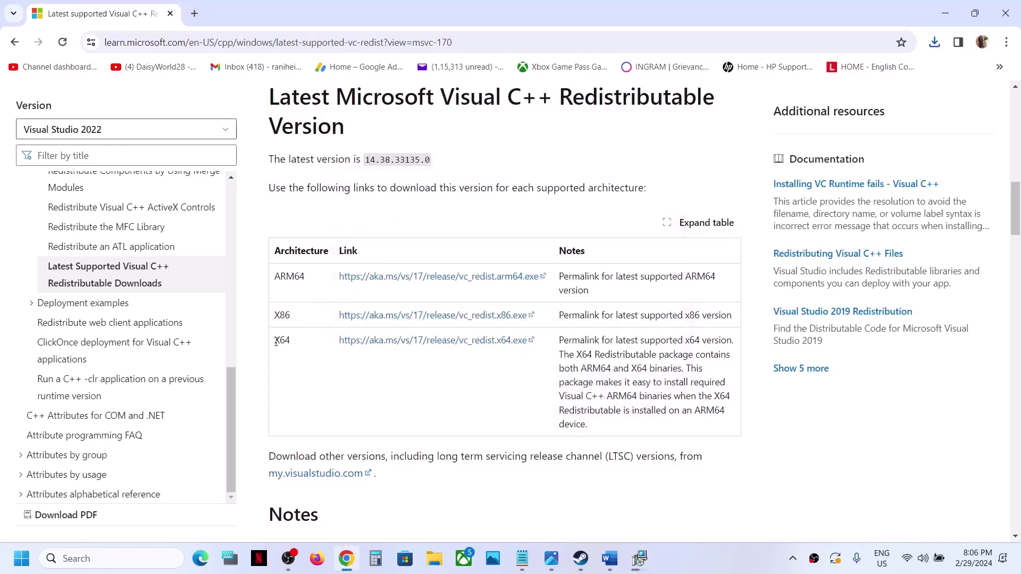
click(434, 341)
click(456, 342)
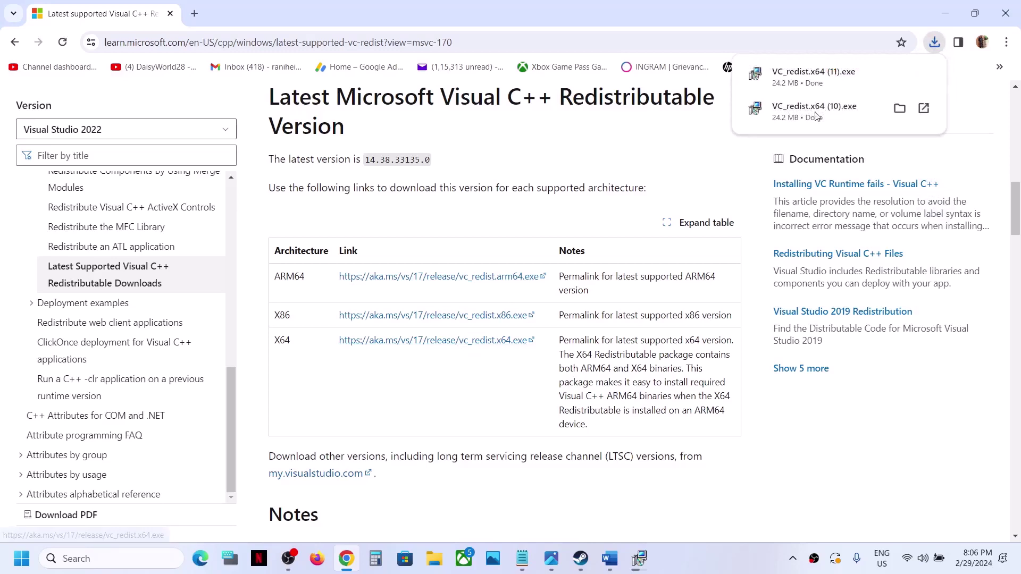
click(810, 85)
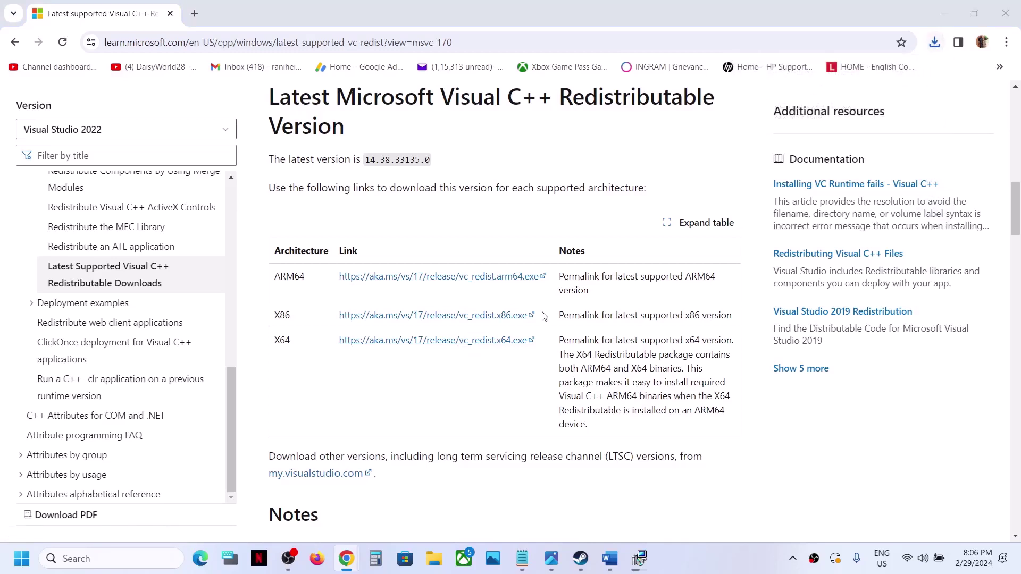
click(545, 351)
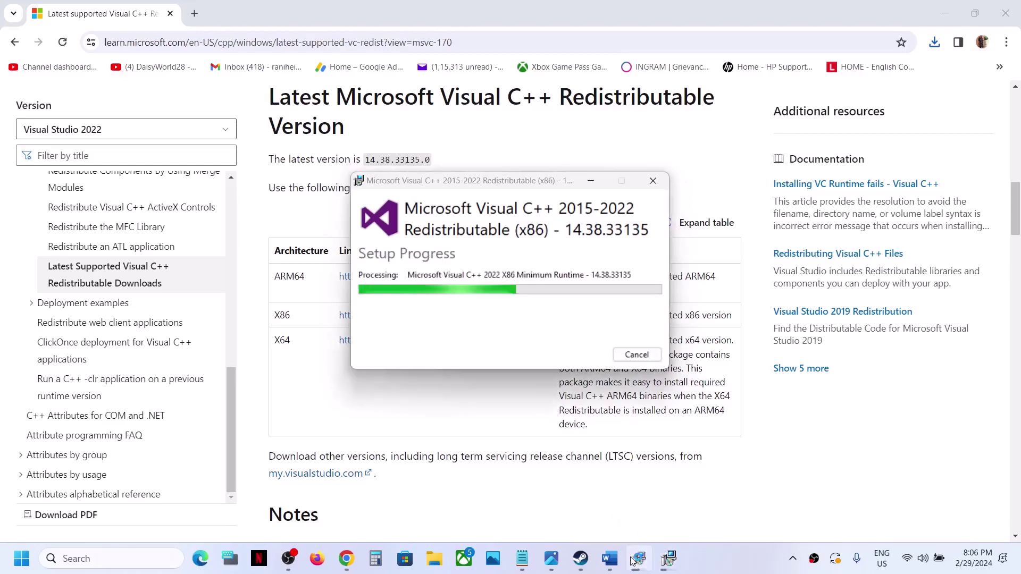
Step: Place the x86 and x64 setup windows side by side, then return to the Microsoft download page
drag(534, 181, 342, 203)
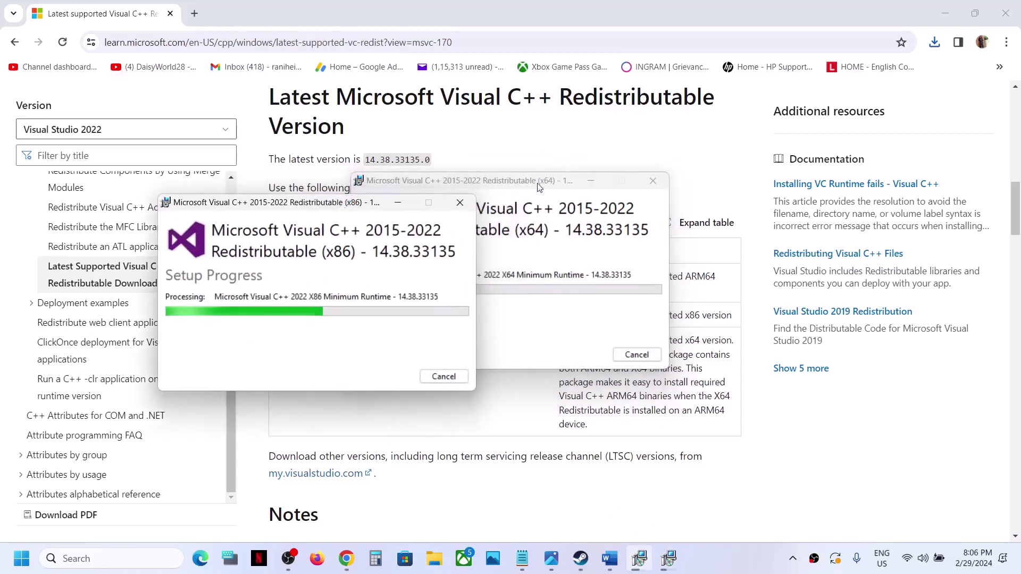
drag(436, 179, 647, 238)
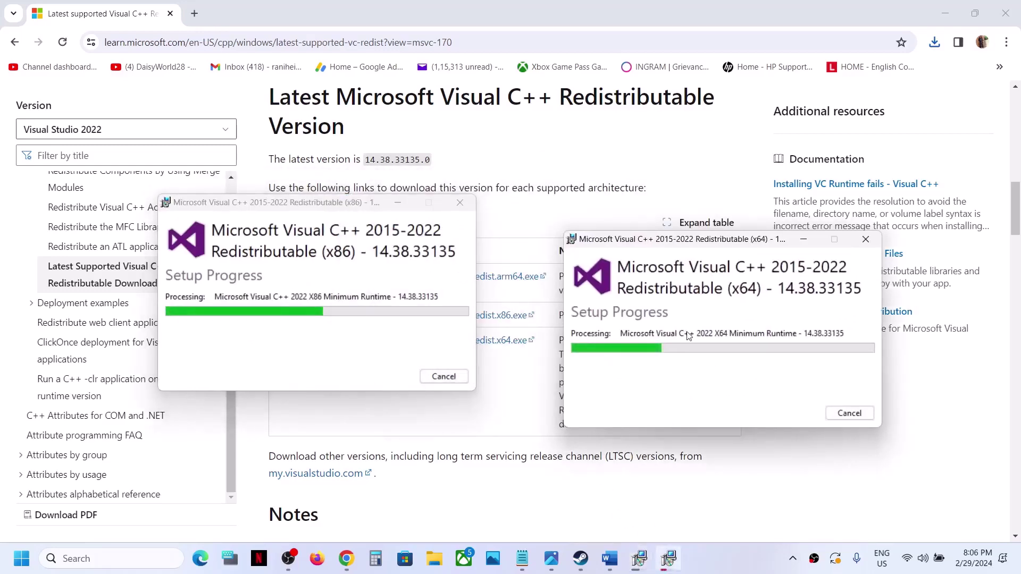
click(501, 473)
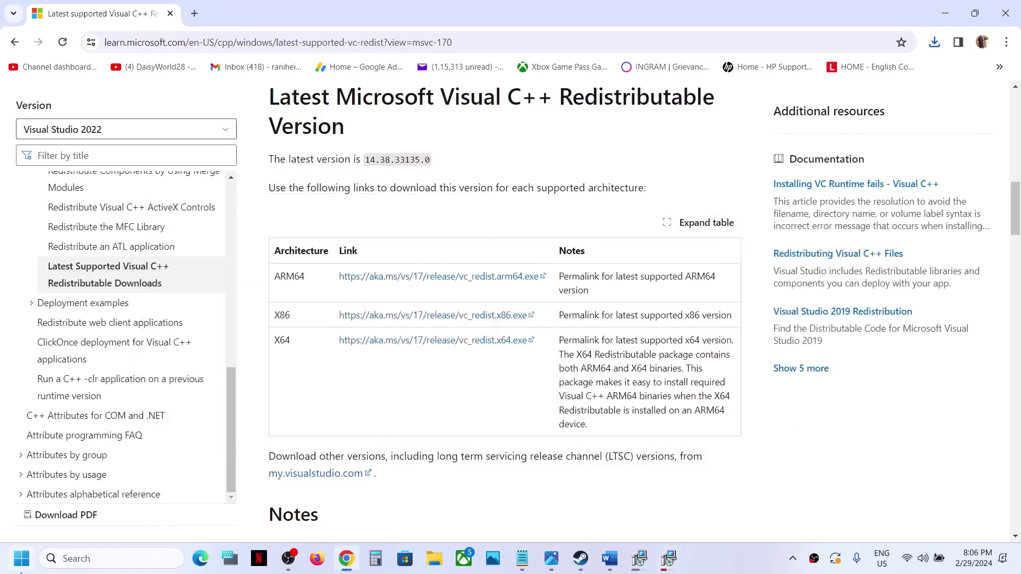
Step: Open and dismiss Start's power options, then switch via Steam to the Word instructions
click(21, 562)
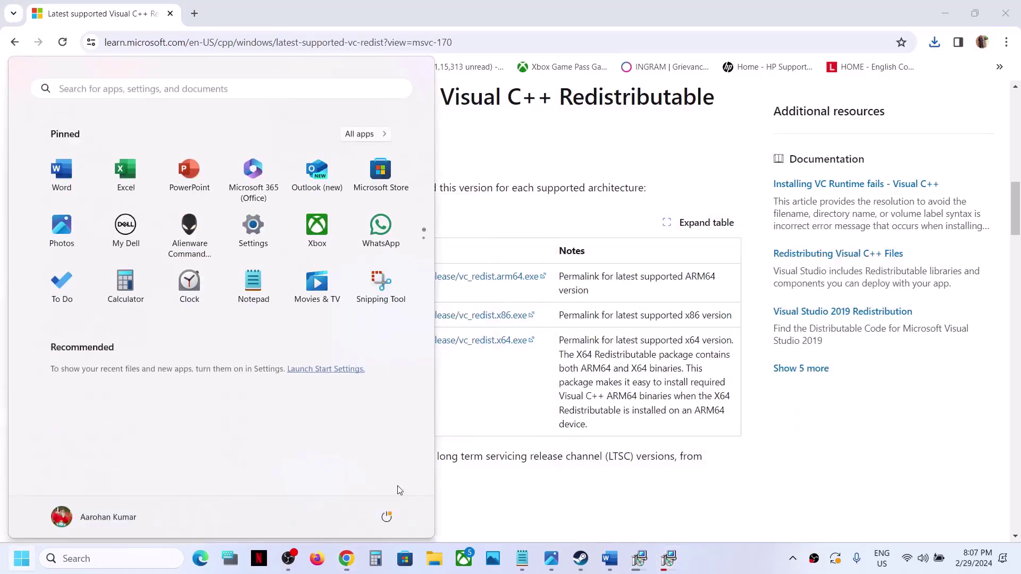
click(377, 519)
key(Escape)
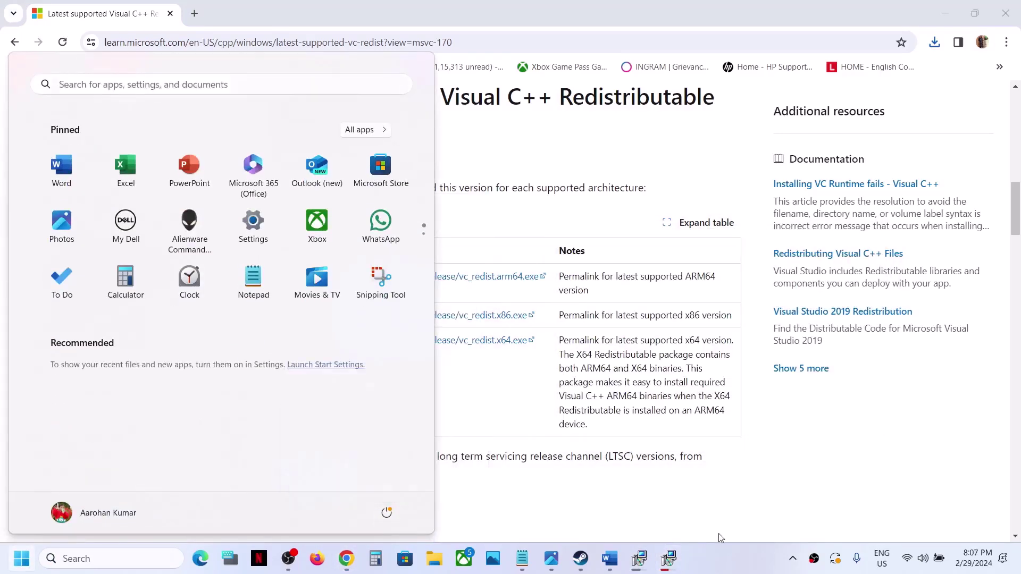
click(580, 560)
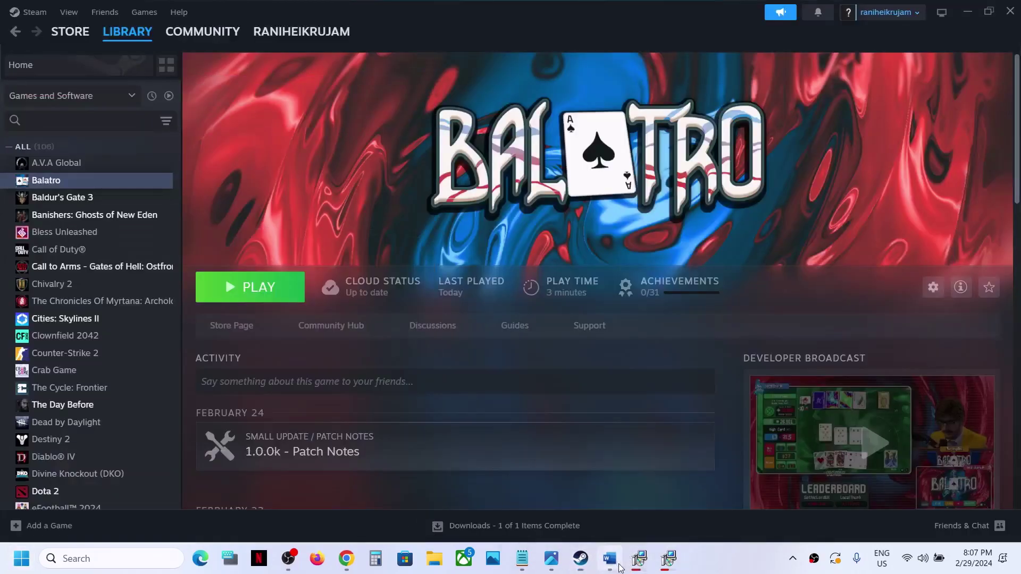
click(609, 559)
Step: Scroll to Step 13 and copy the 'View Advanced system settings' line
scroll(224, 261, down, 5)
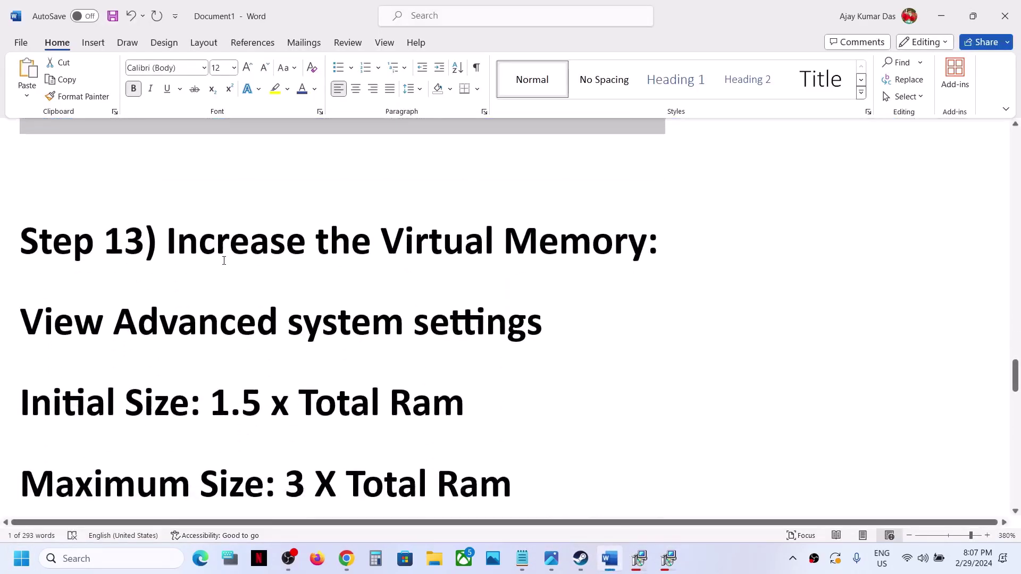
drag(215, 251, 660, 250)
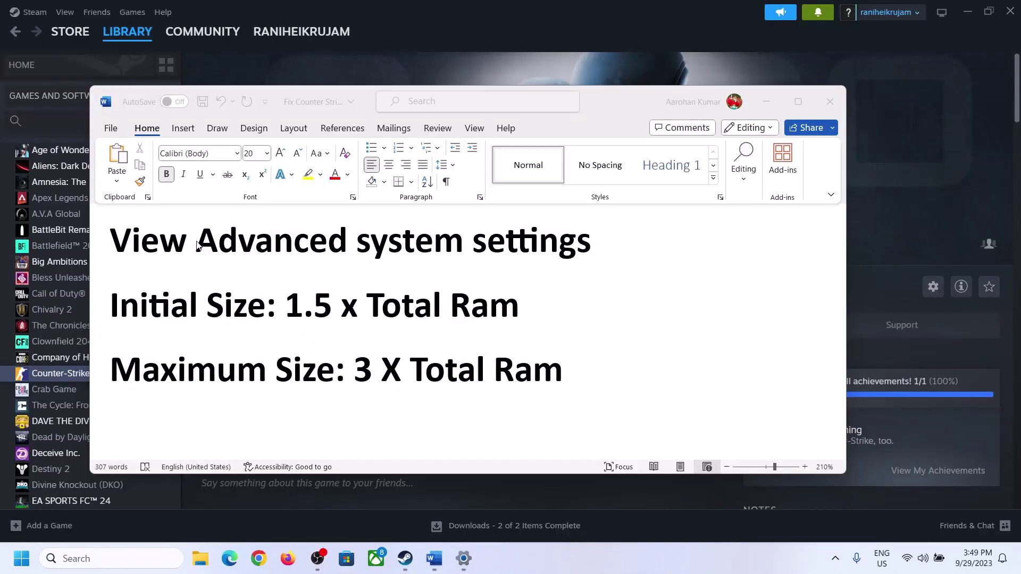
click(136, 245)
drag(121, 244, 567, 253)
key(ctrl+c)
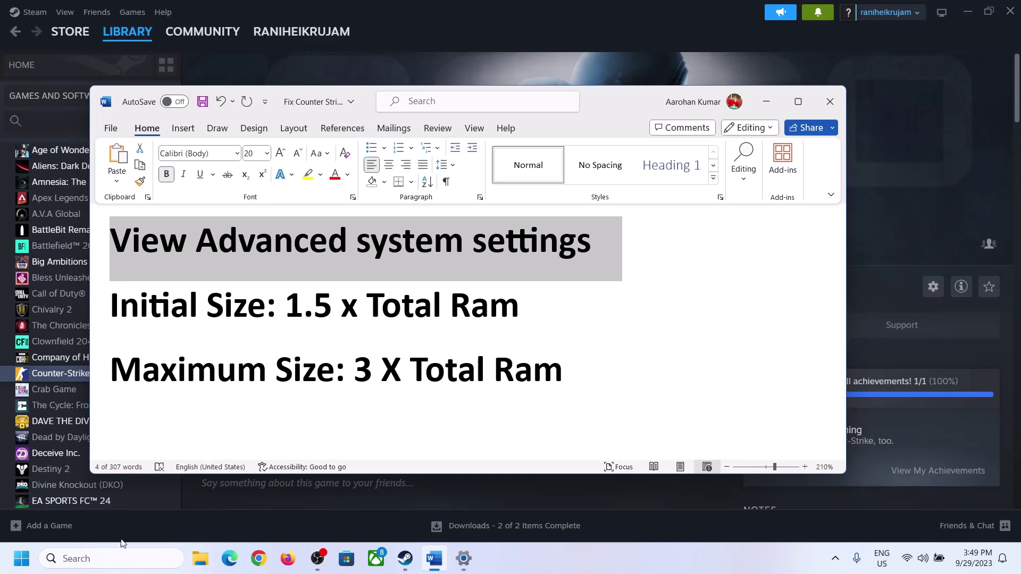
Step: Search for the pasted 'Advanced system settings' and open System Properties in the screen centre
click(121, 558)
key(ctrl+v)
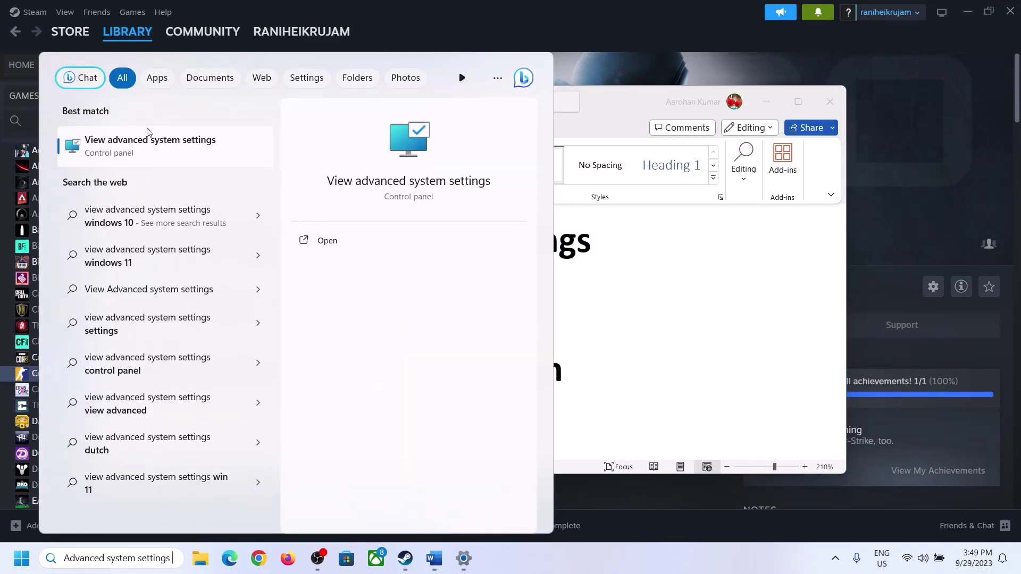
click(143, 154)
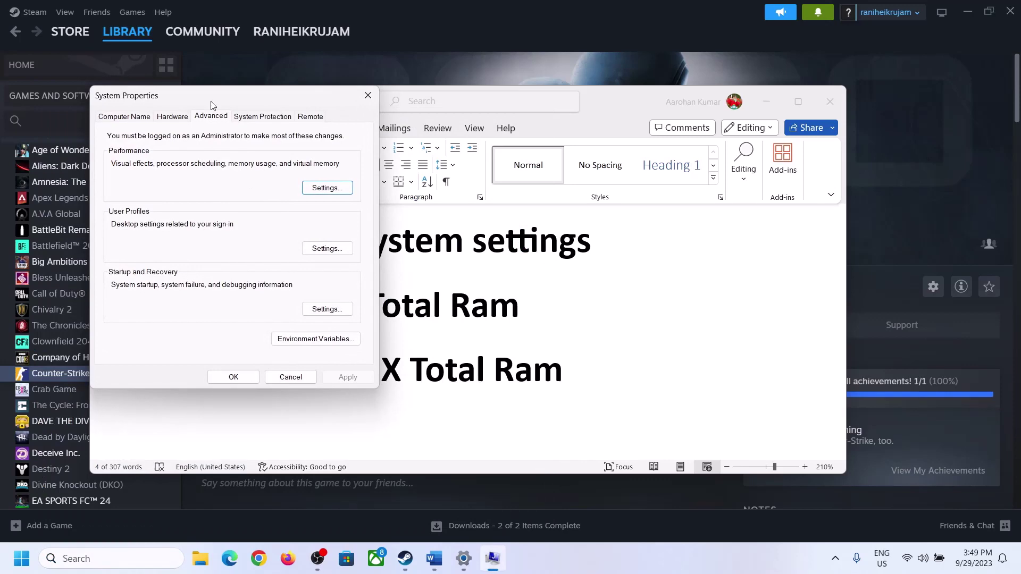
drag(212, 103, 458, 189)
Step: In Virtual Memory, disable automatic management, pick Custom size for C:, then highlight Word's 1.5 x Total Ram
click(568, 269)
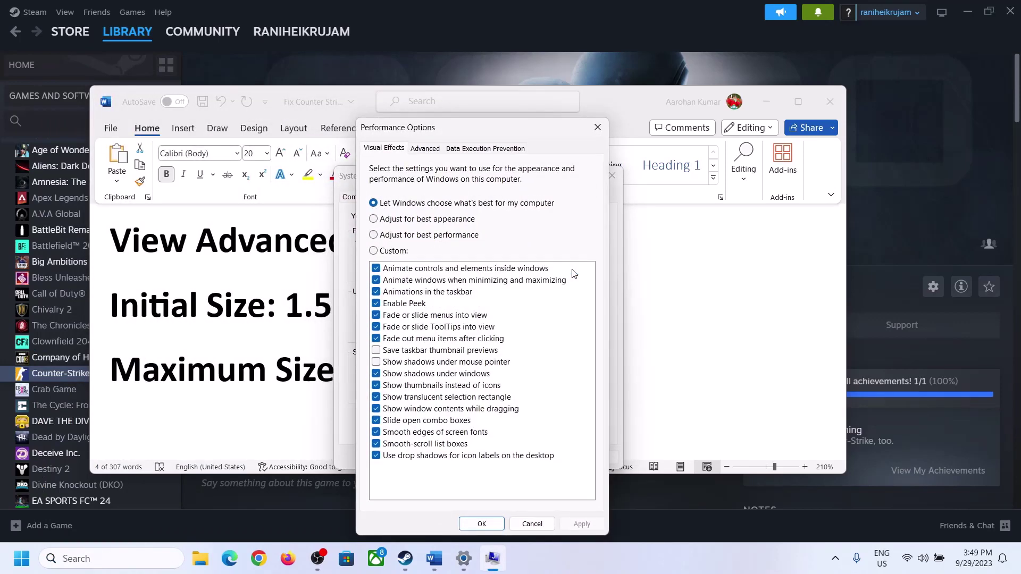
click(428, 150)
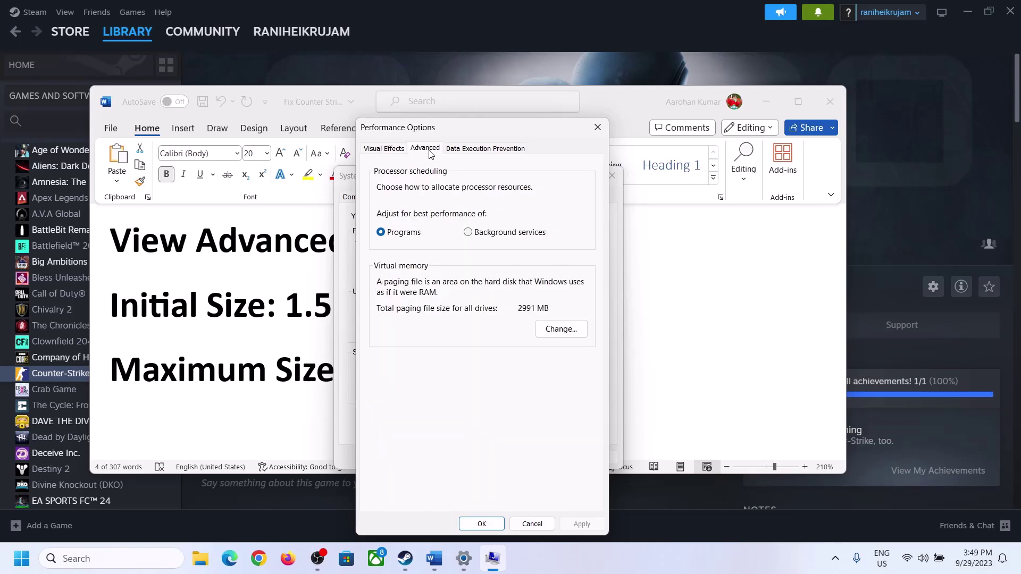
click(563, 330)
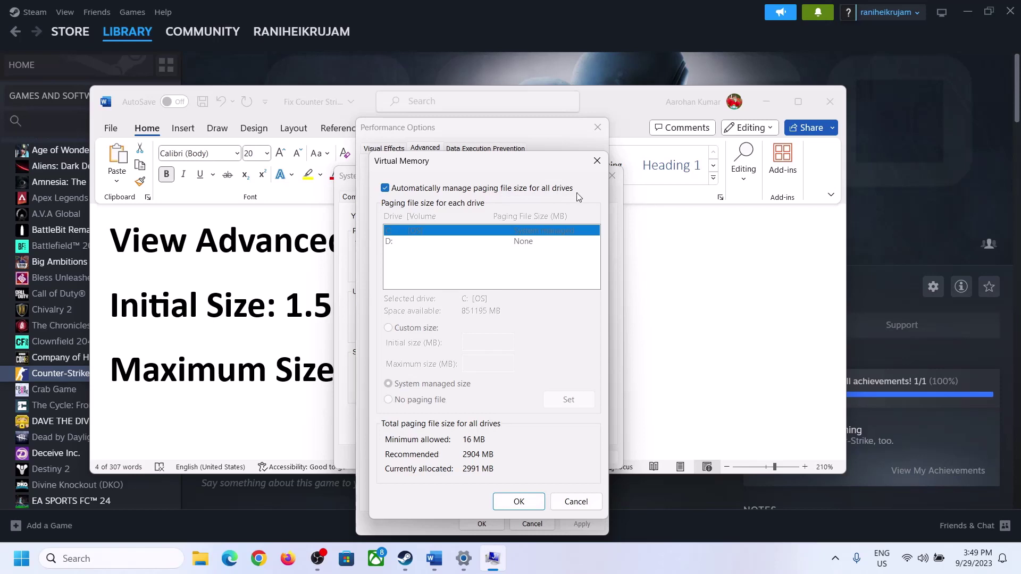
click(385, 188)
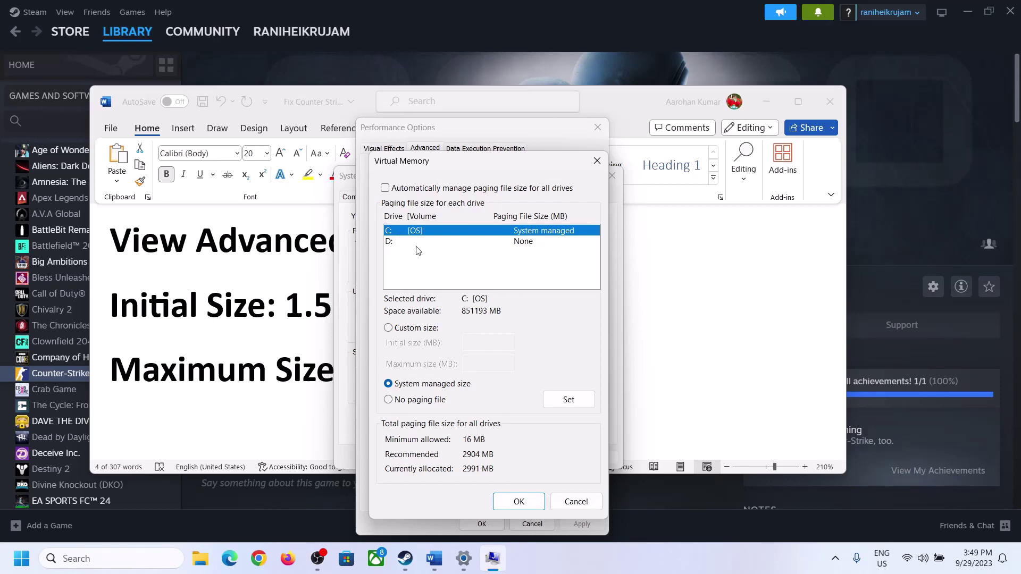
click(388, 328)
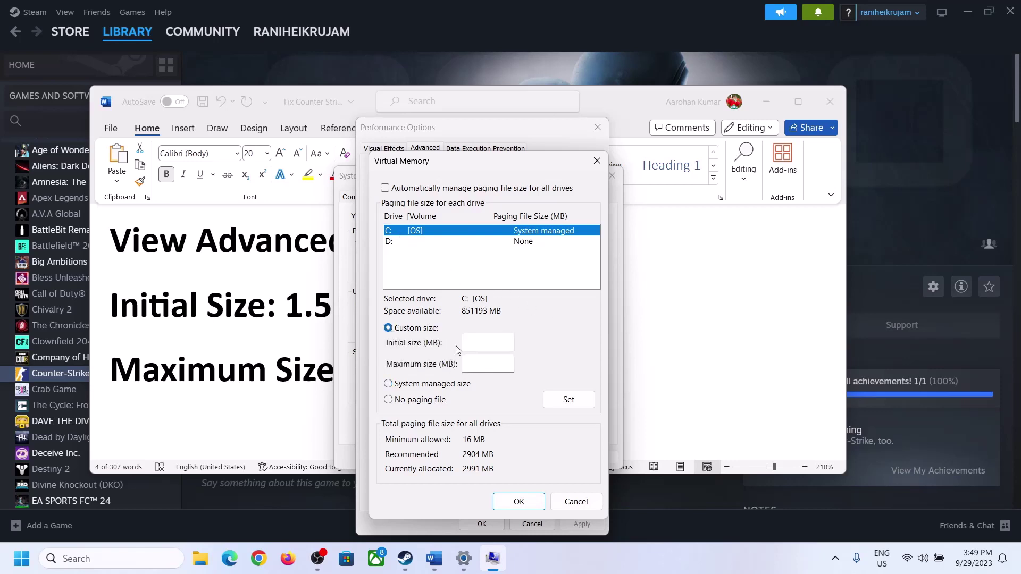
click(276, 318)
drag(285, 313, 471, 314)
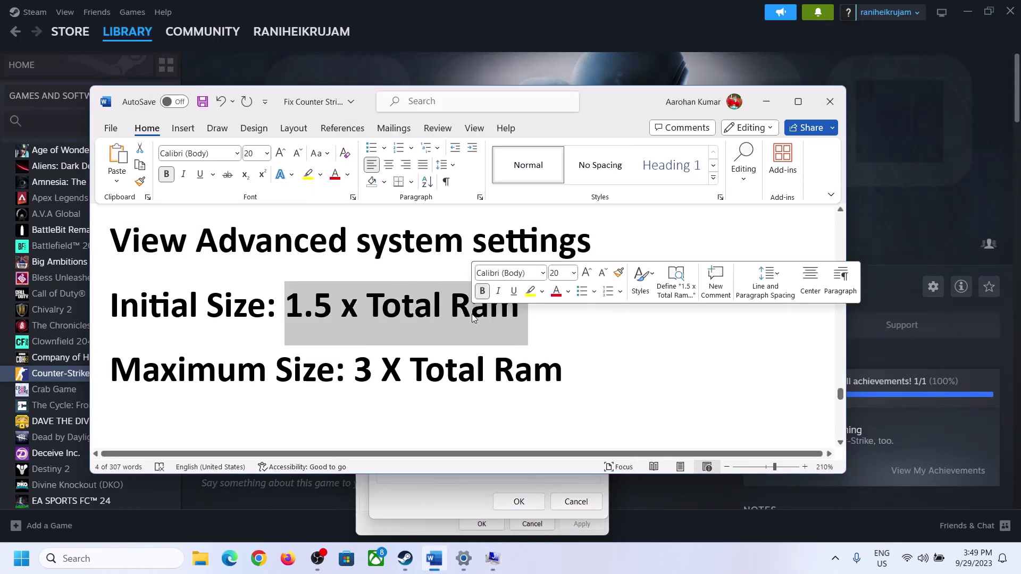
Step: Check Settings > System > About for 16.0 GB installed RAM, then return to Virtual Memory
click(464, 559)
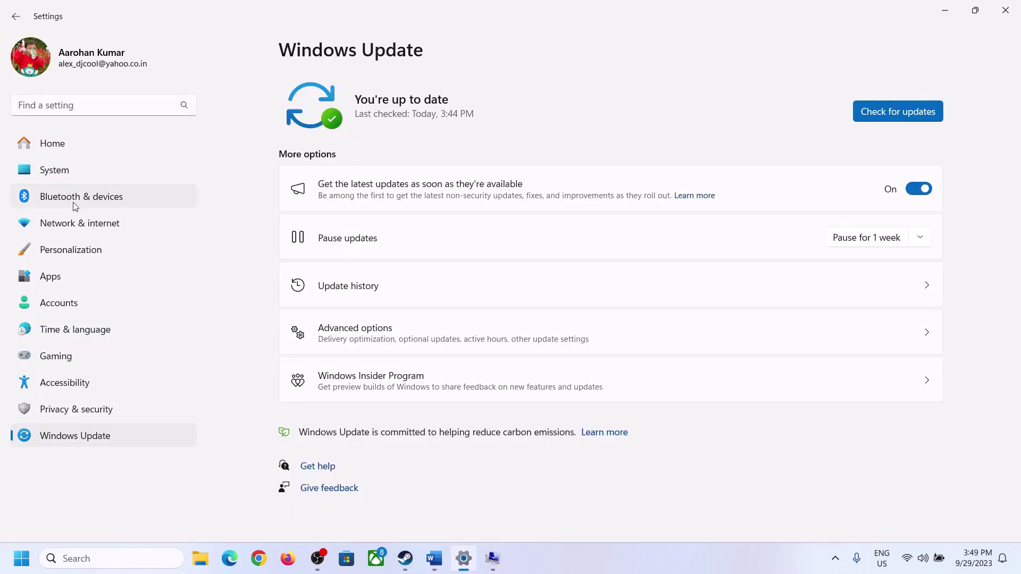
click(47, 177)
scroll(372, 366, down, 8)
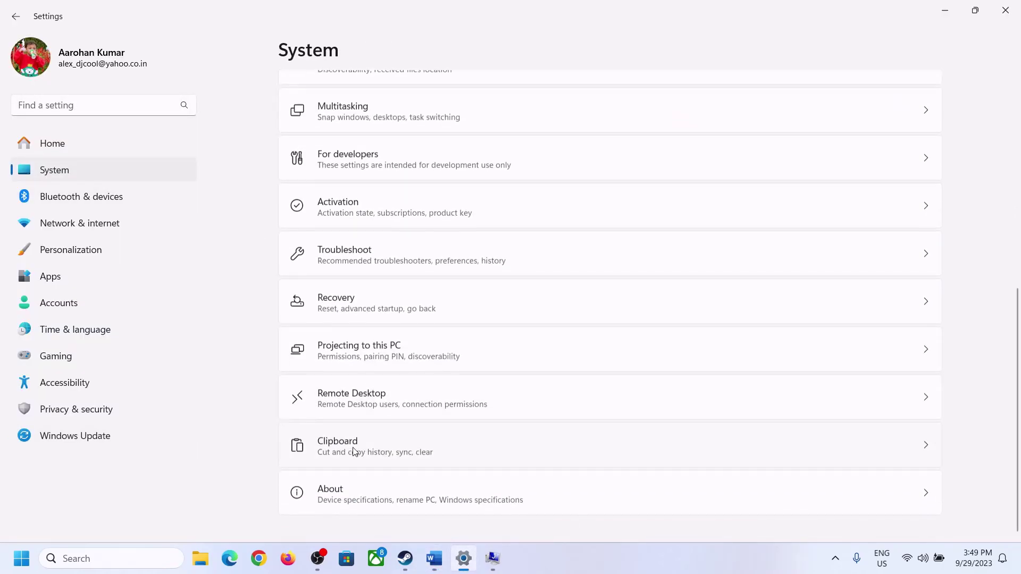
click(337, 504)
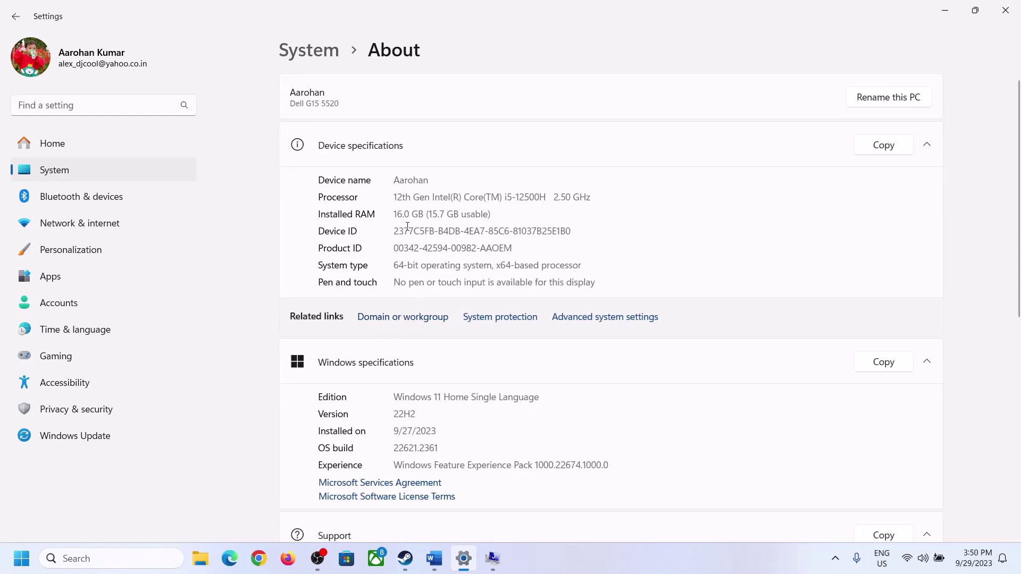
drag(401, 213, 388, 217)
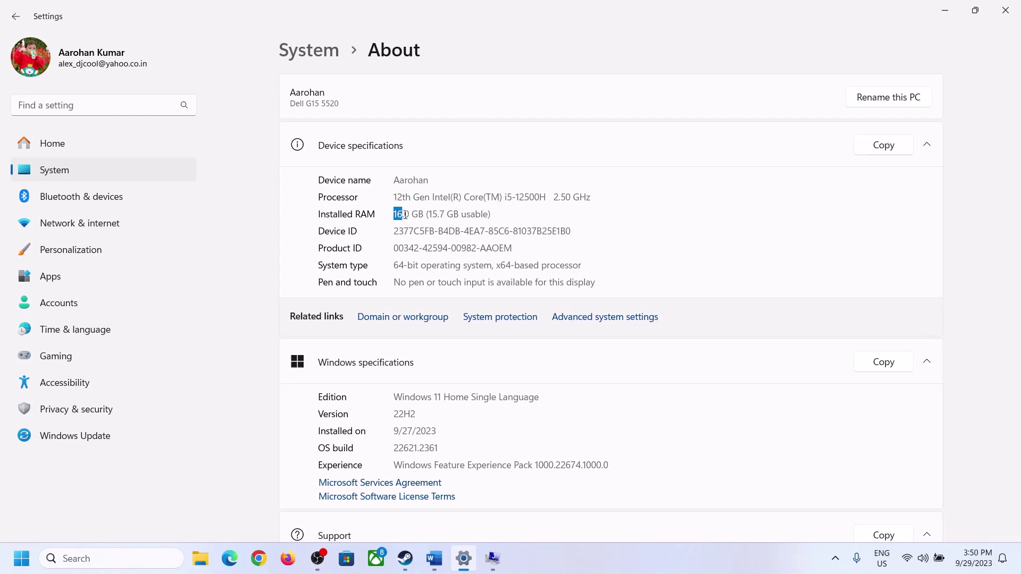
click(401, 213)
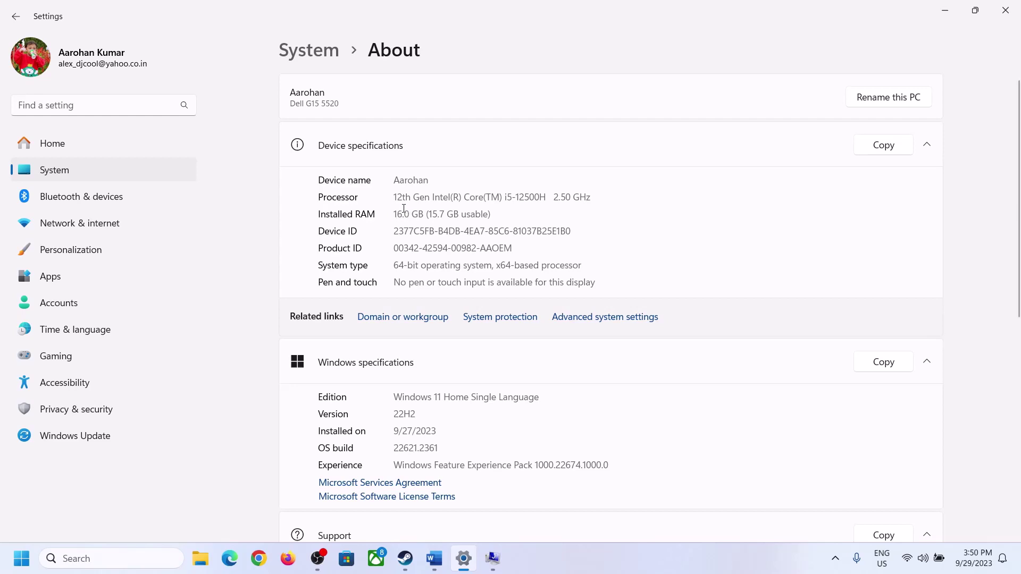
drag(404, 209, 388, 208)
click(493, 561)
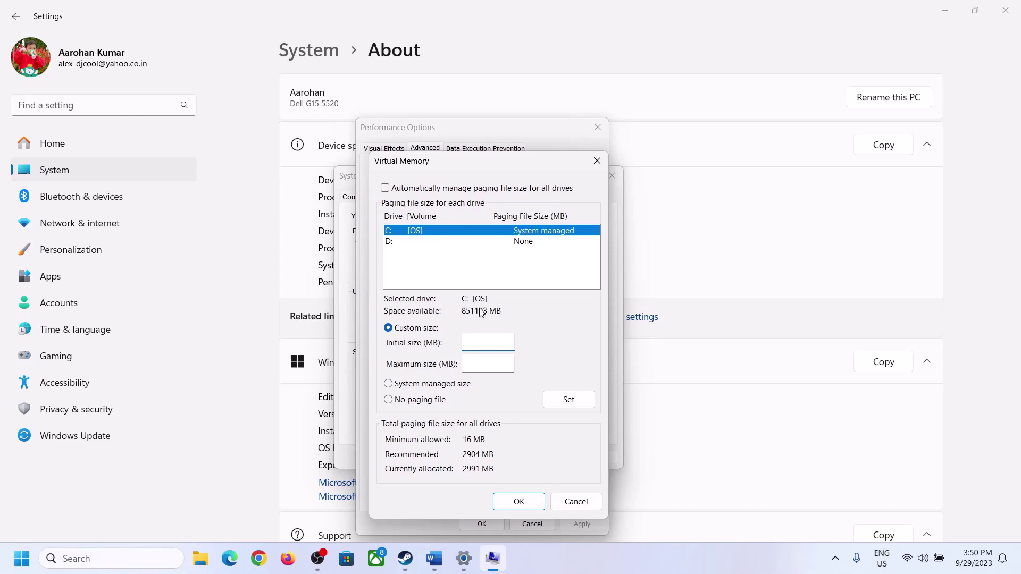
Step: Launch Calculator through Run with 'cal' and place it on the right side of the screen
mouse_move(464, 558)
click(461, 492)
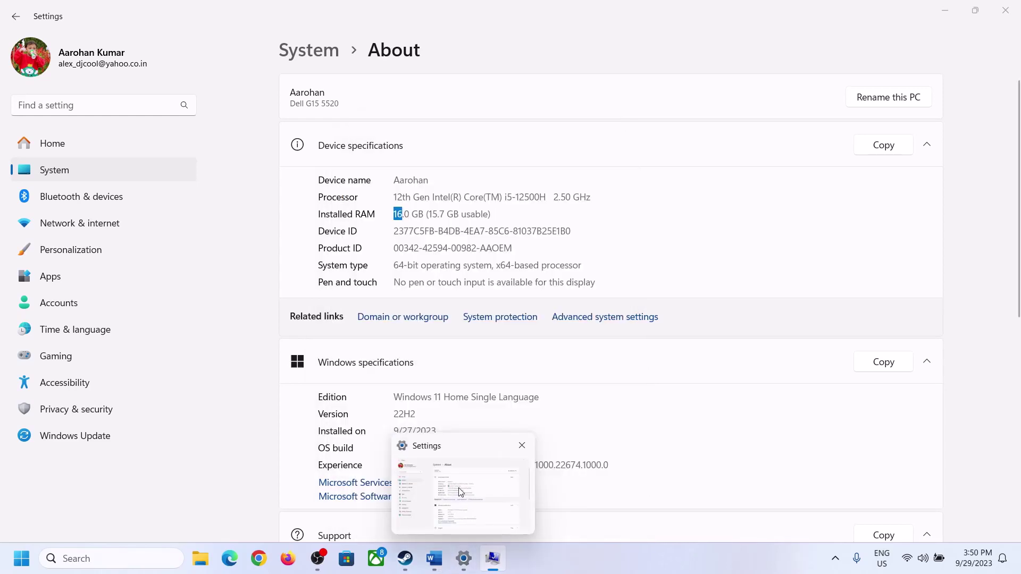
key(super+r)
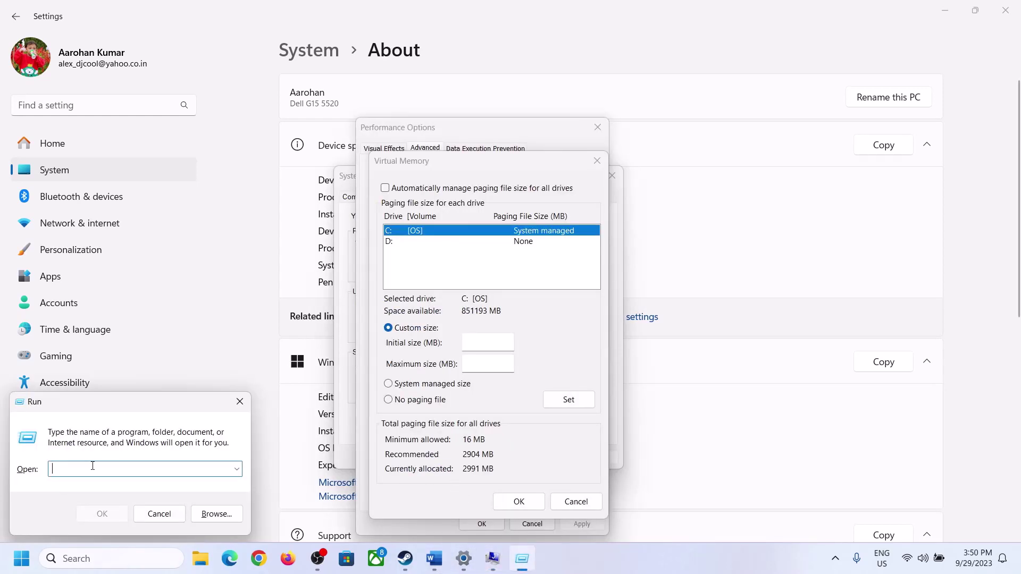
text(calc)
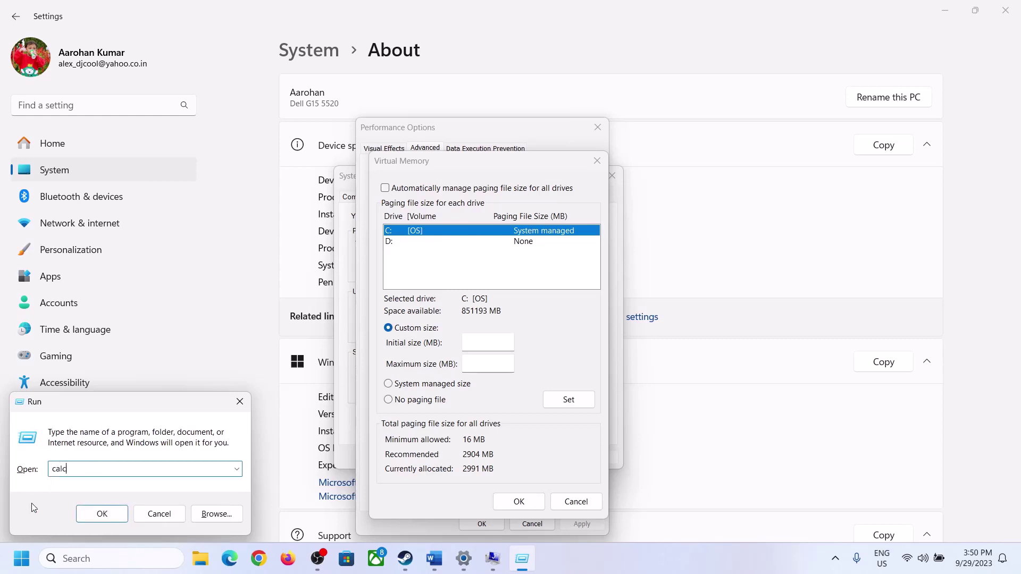
click(101, 514)
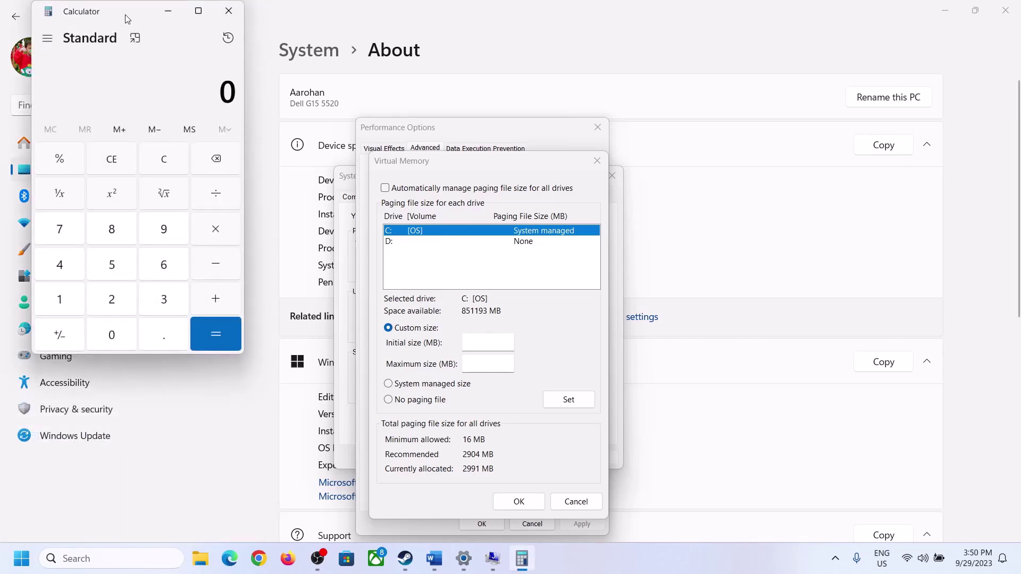
drag(125, 15, 743, 170)
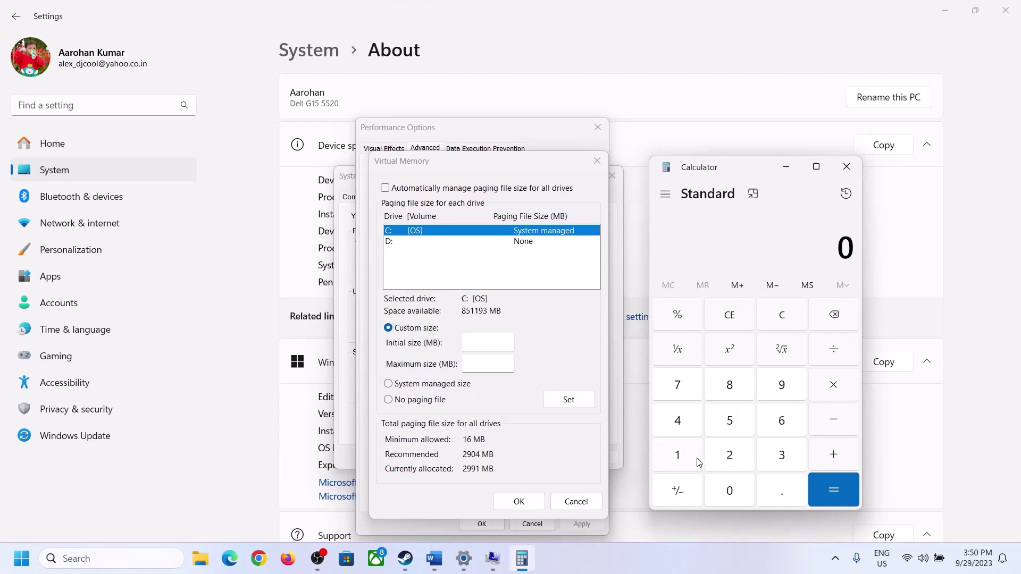
mouse_move(434, 558)
click(364, 470)
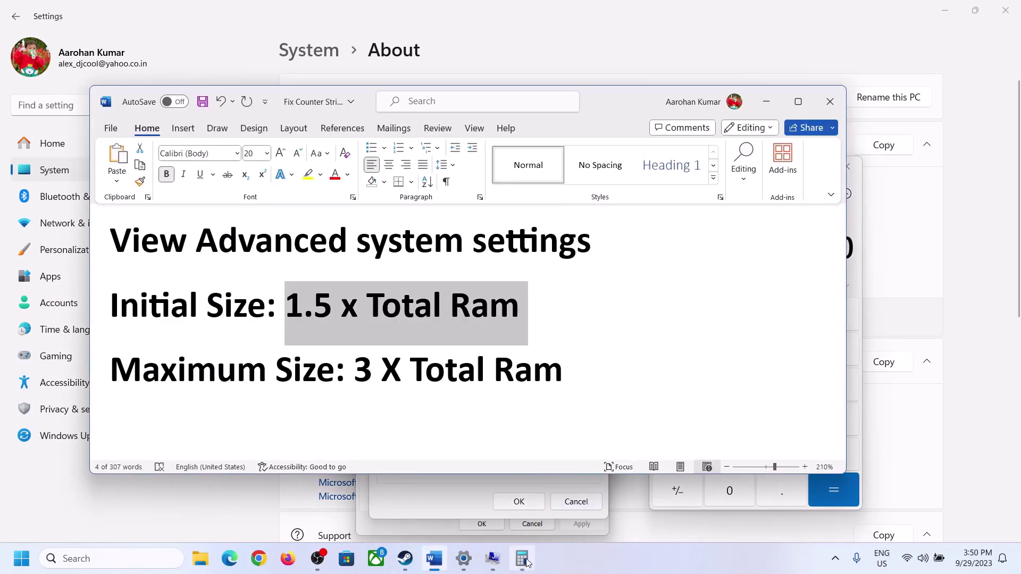
click(679, 478)
Step: Enter 16 × and begin typing 1024 on the Calculator keypad
click(679, 458)
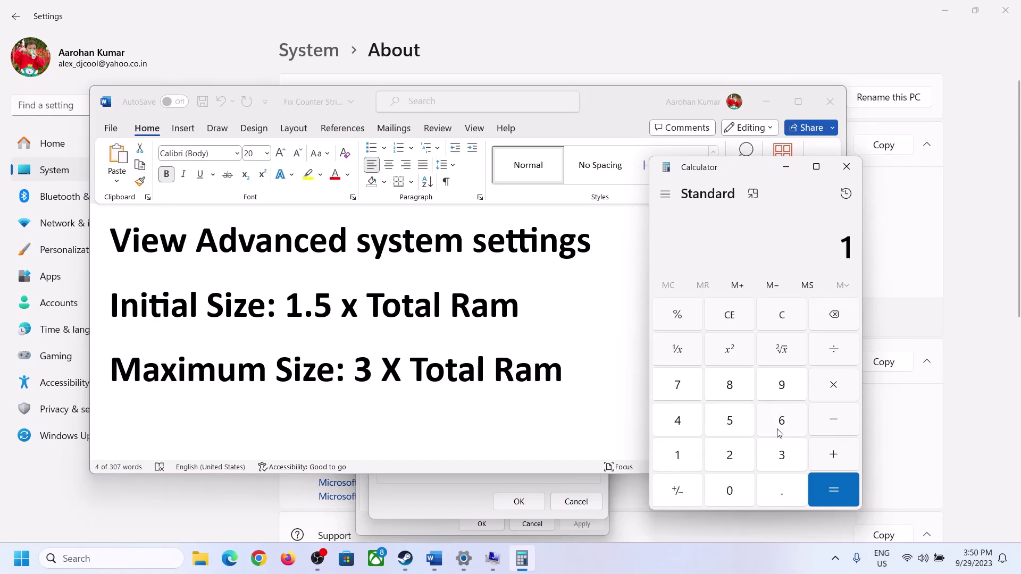
click(778, 428)
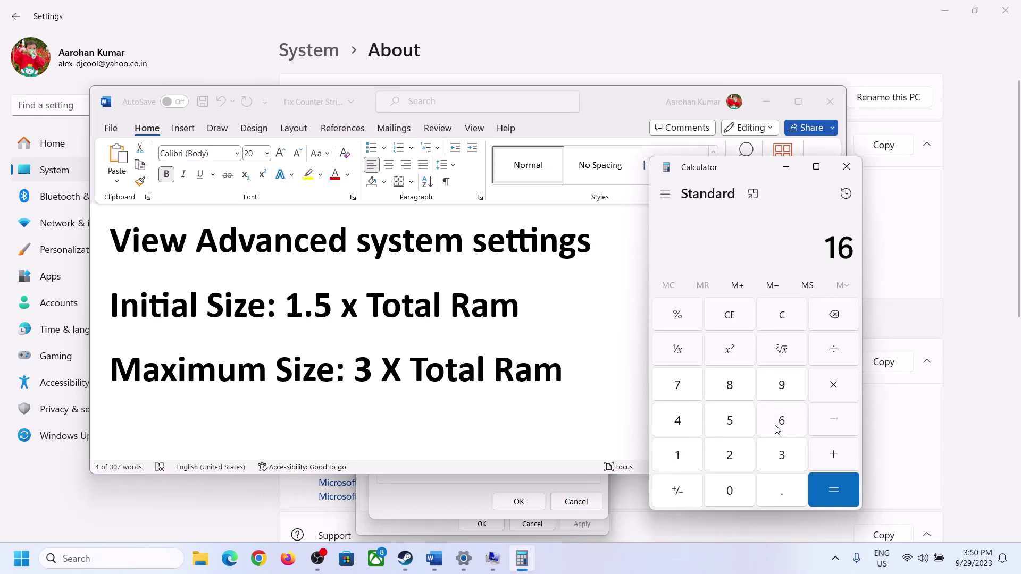
click(782, 322)
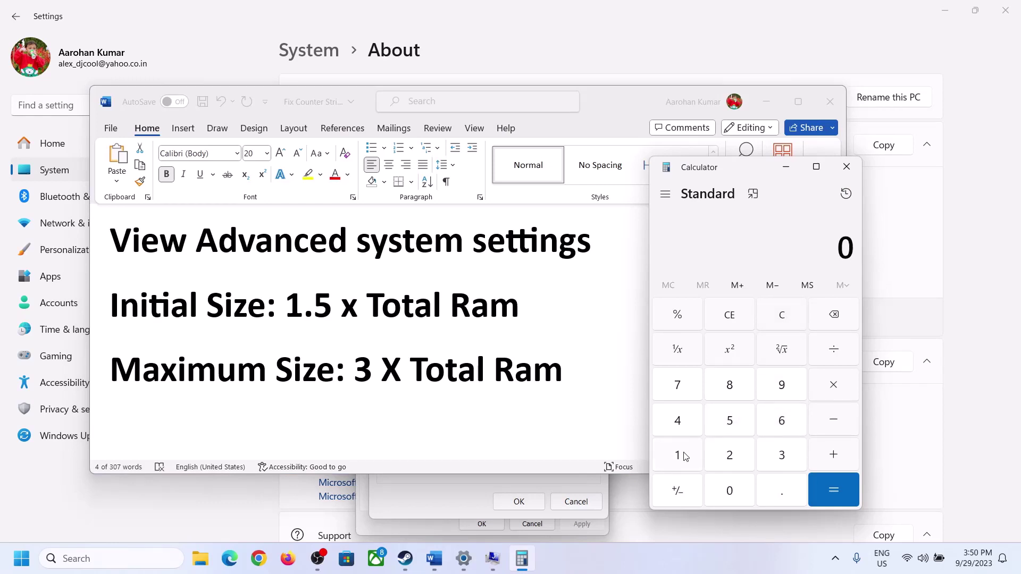
click(686, 457)
click(765, 427)
click(833, 393)
click(676, 461)
click(719, 453)
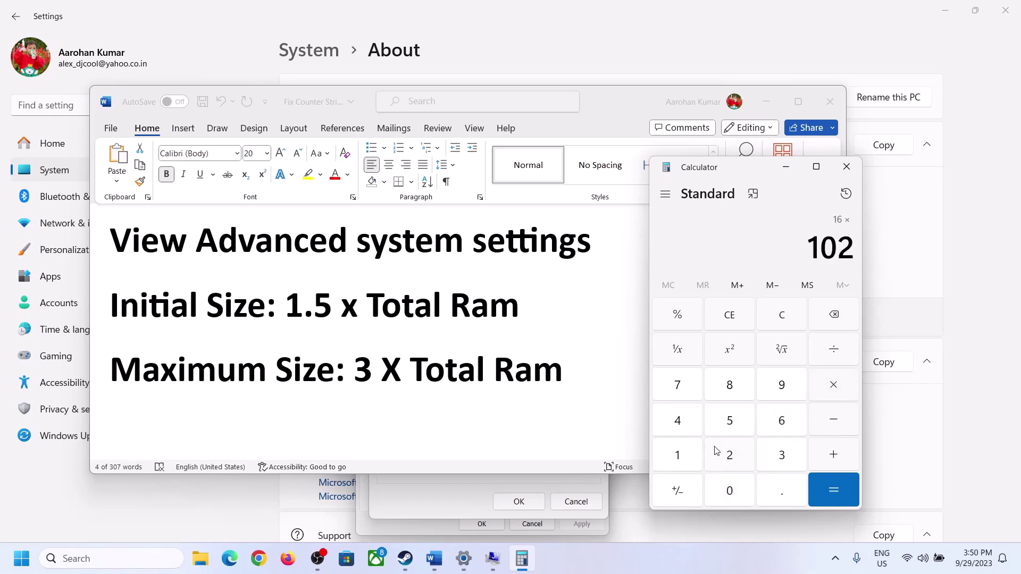